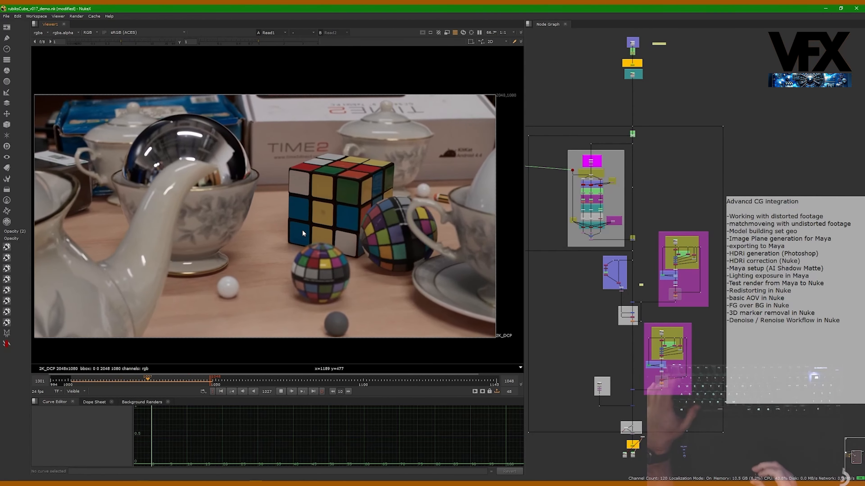
Compare the original plate with the final composite in the viewer and stop playback on the composite
key("2")
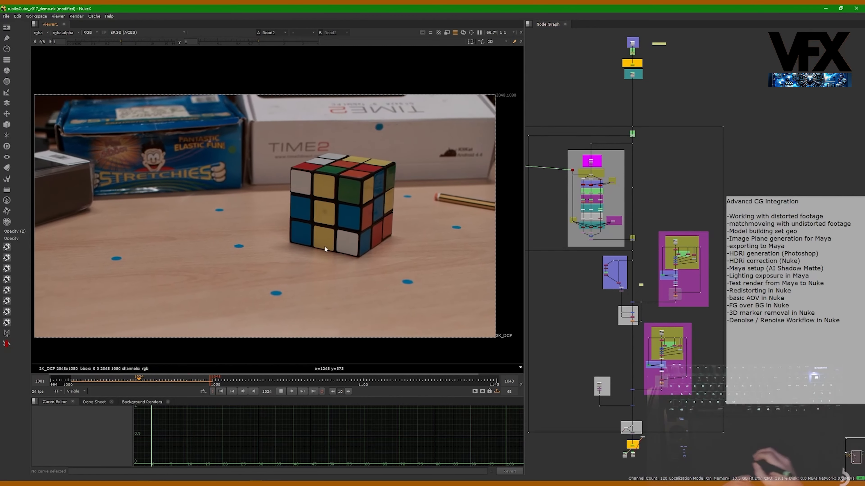
key("1")
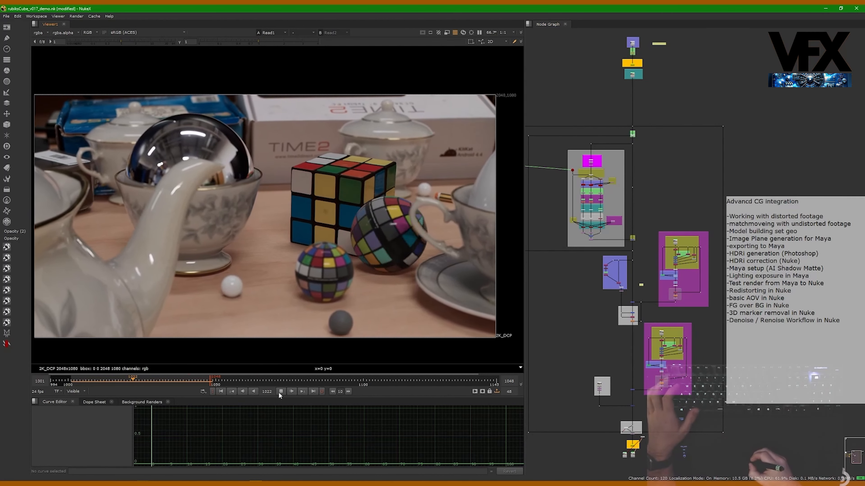
left_click(280, 392)
Widen the node graph at the viewer's expense and frame the whole compositing script in it
middle_click_drag(678, 191, 600, 178, "alt")
left_click_drag(600, 178, 640, 174, "alt")
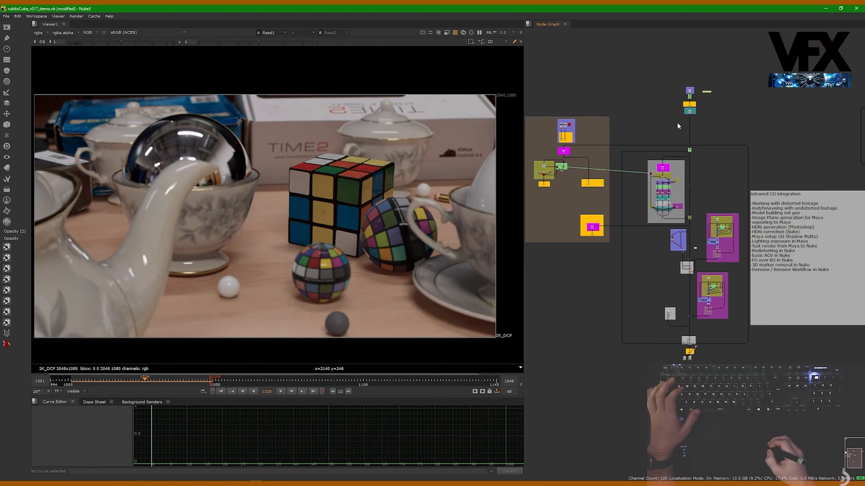
middle_click_drag(650, 123, 654, 123, "alt")
left_click_drag(654, 123, 672, 128, "alt")
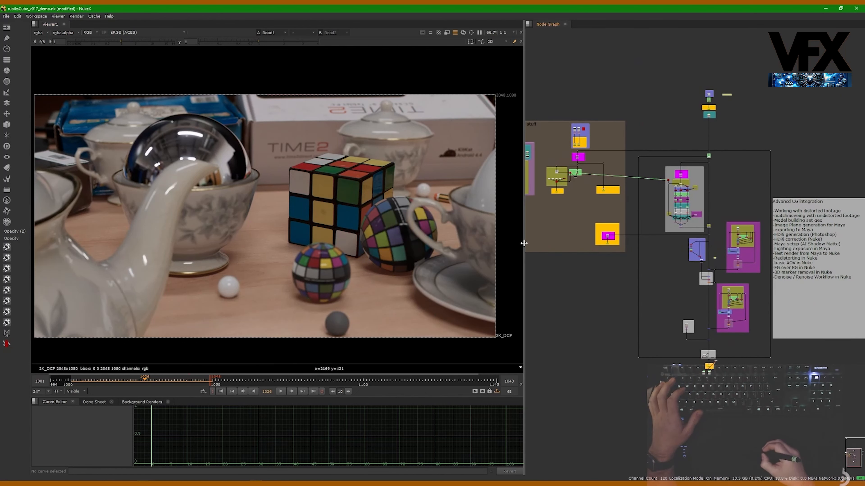
left_click_drag(524, 243, 362, 242)
middle_click_drag(443, 219, 460, 218, "alt")
left_click_drag(460, 218, 520, 236, "alt")
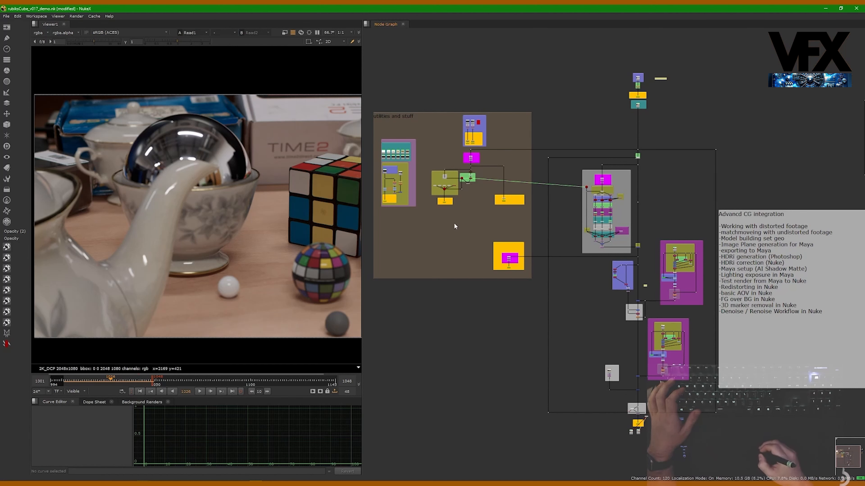
left_click_drag(573, 108, 585, 101, "alt")
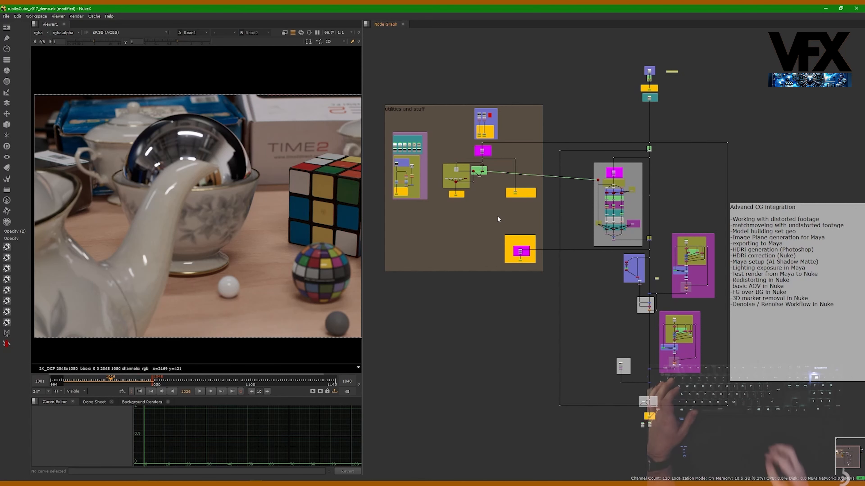
left_click_drag(590, 85, 590, 103, "alt")
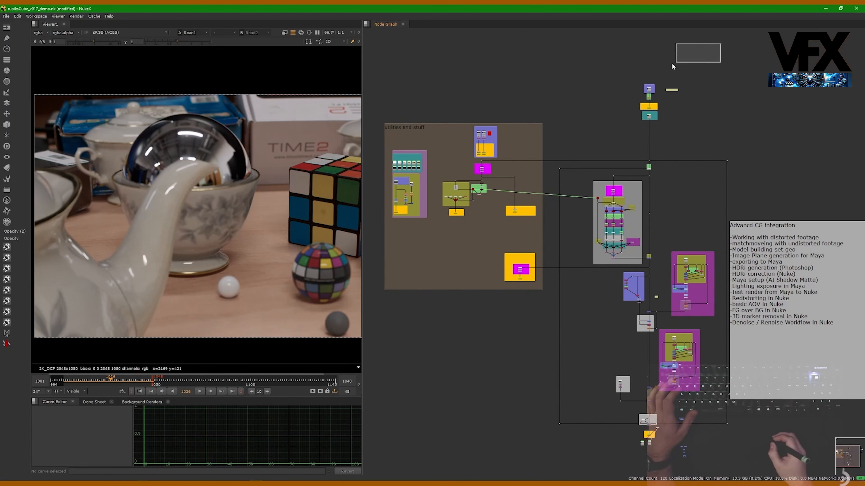
Enlarge the RETIME backdrop below the OCD plate so it fully encloses its label and both nodes
left_click_drag(672, 64, 640, 104)
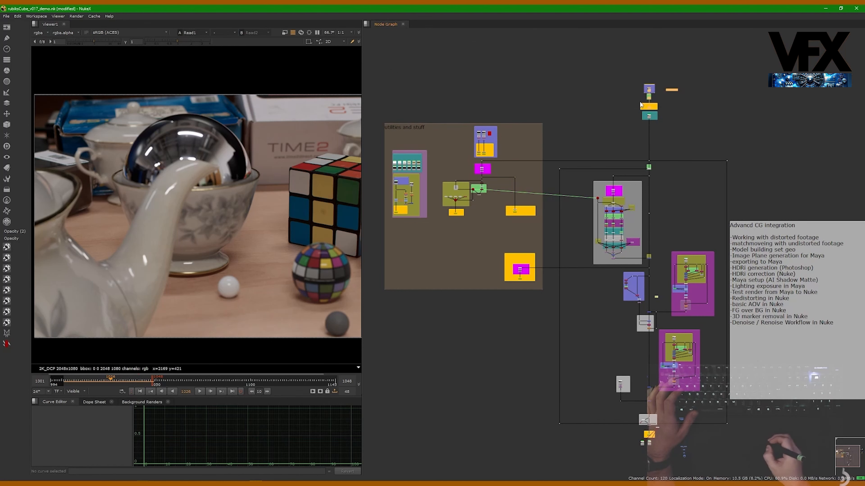
scroll(640, 104, "up", 10)
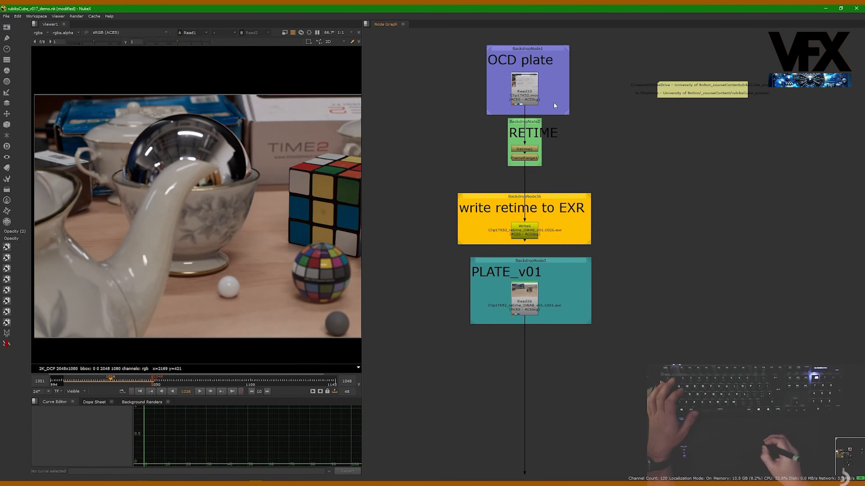
scroll(519, 86, "up", 3)
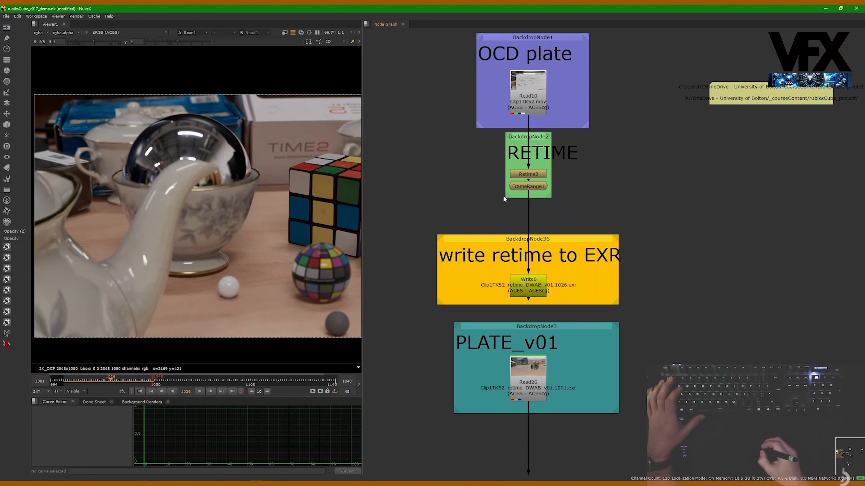
left_click_drag(525, 187, 586, 201)
left_click_drag(506, 199, 492, 202)
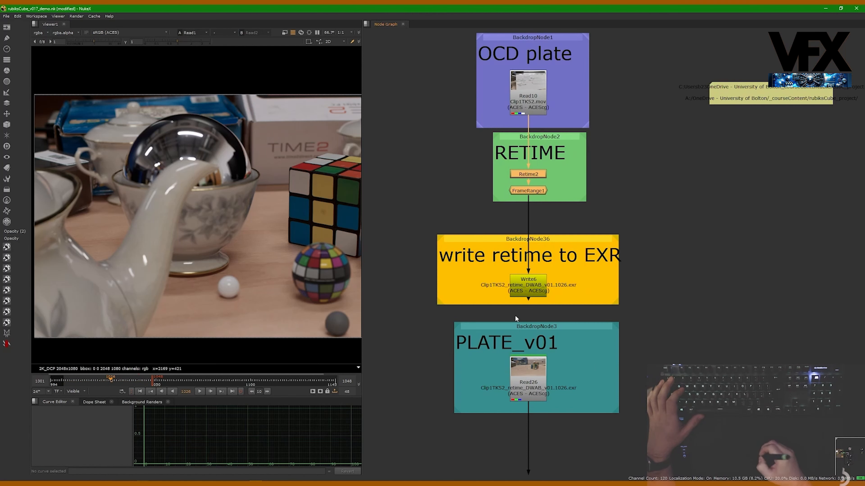
Examine the PLATE_v01 and write retime to EXR sections, selecting the Read and Write nodes inside them
middle_click_drag(515, 318, 506, 162)
middle_click_drag(527, 231, 530, 208)
scroll(531, 204, "down", 3)
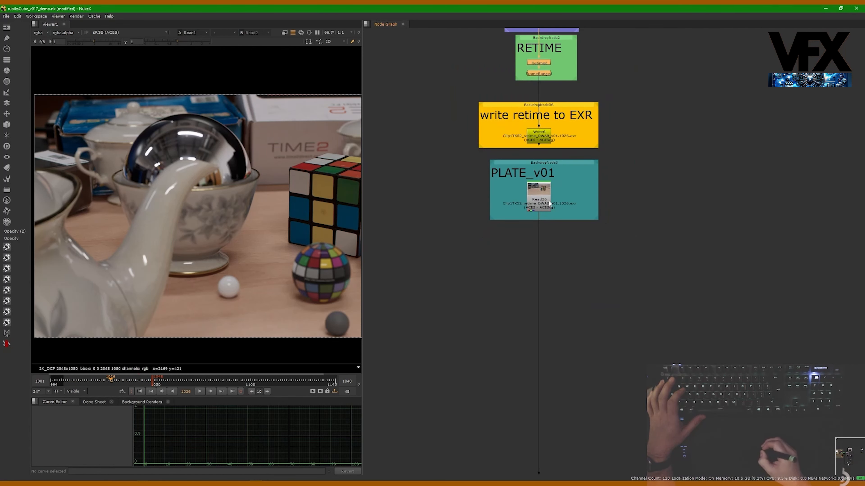
left_click_drag(490, 252, 622, 163)
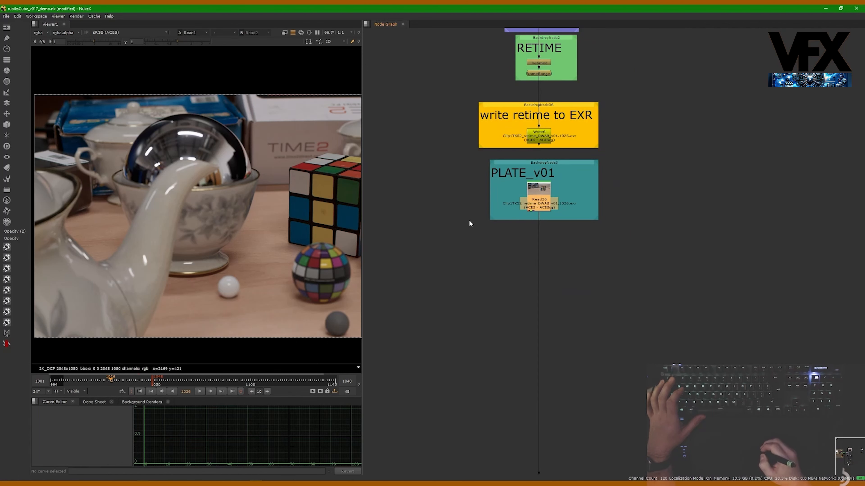
left_click_drag(451, 90, 633, 154)
scroll(609, 166, "down", 2)
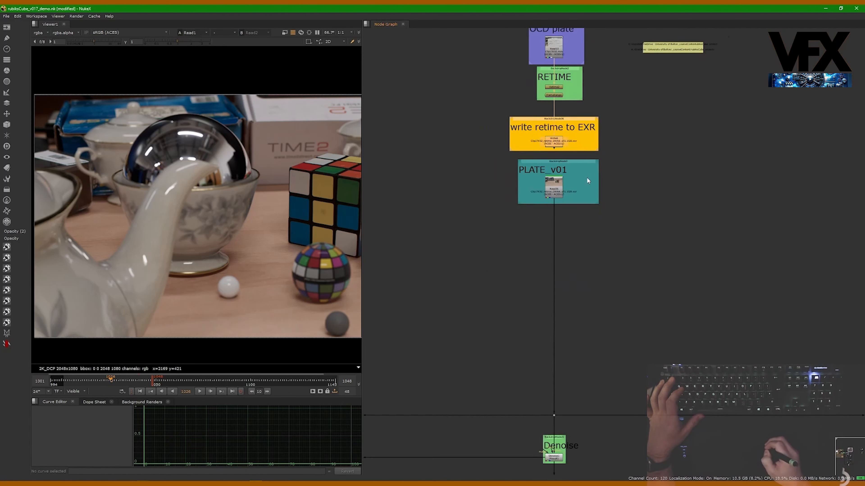
Review the main B stream from the plate through the CG sections down to the final write
scroll(579, 180, "down", 6)
middle_click_drag(556, 188, 482, 136)
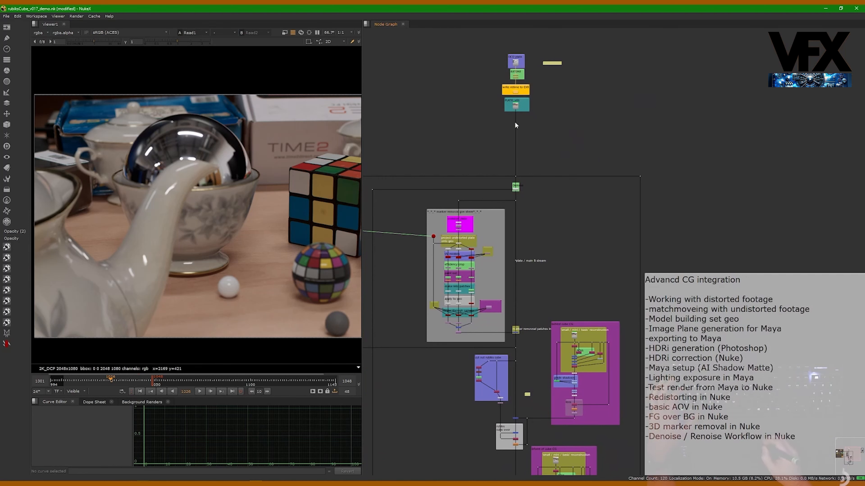
middle_click_drag(522, 308, 502, 195)
middle_click_drag(495, 255, 494, 186)
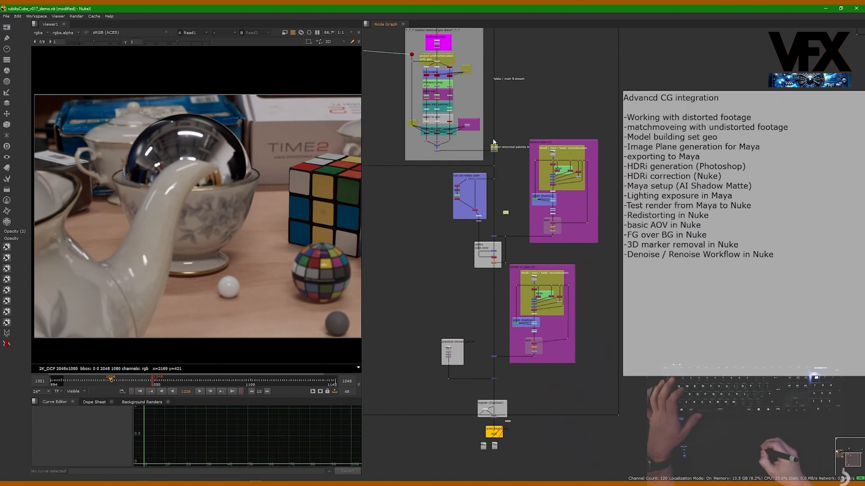
middle_click_drag(490, 277, 482, 170)
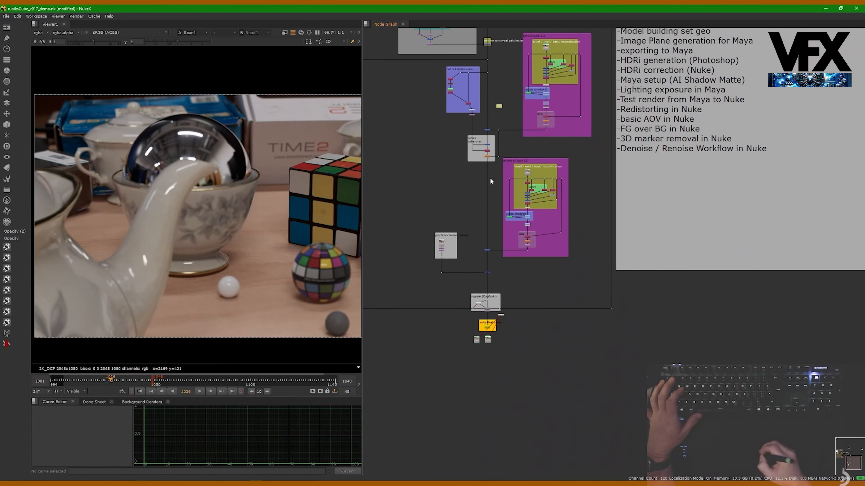
middle_click_drag(483, 90, 492, 318)
Inspect the SOLVE DISTORTION section in the utilities area and clear its node selection
middle_click_drag(414, 223, 561, 198)
middle_click_drag(466, 123, 560, 122)
left_click_drag(832, 34, 588, 100)
scroll(588, 100, "up", 5)
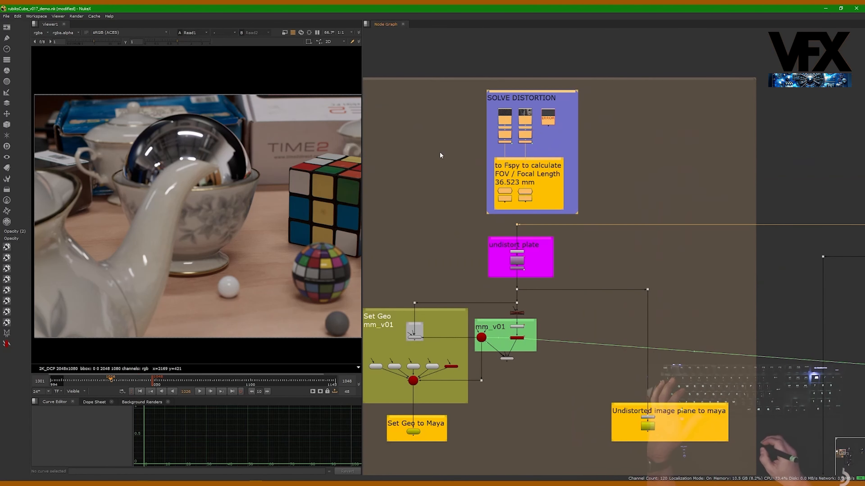
left_click(439, 156)
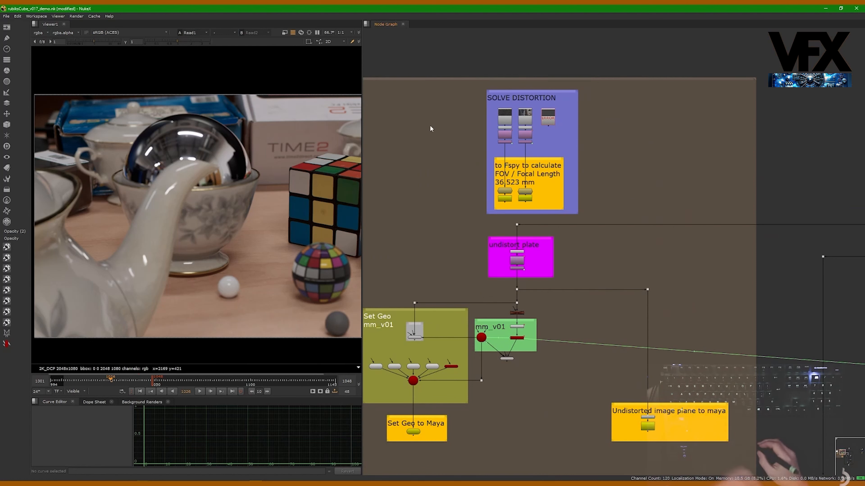
Show the checkerboard distortion grid branch of SOLVE DISTORTION in the viewer and frame the whole image
key("1")
left_click(504, 134)
key("1")
scroll(213, 228, "down", 3)
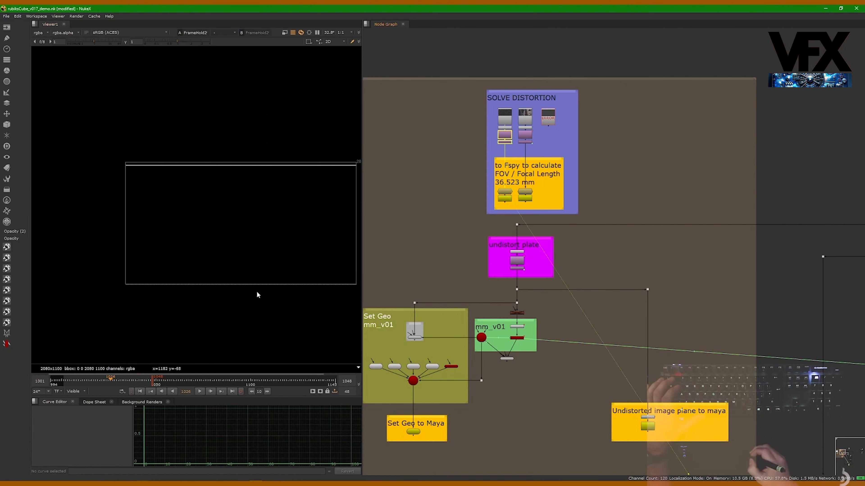
middle_click_drag(244, 285, 208, 288)
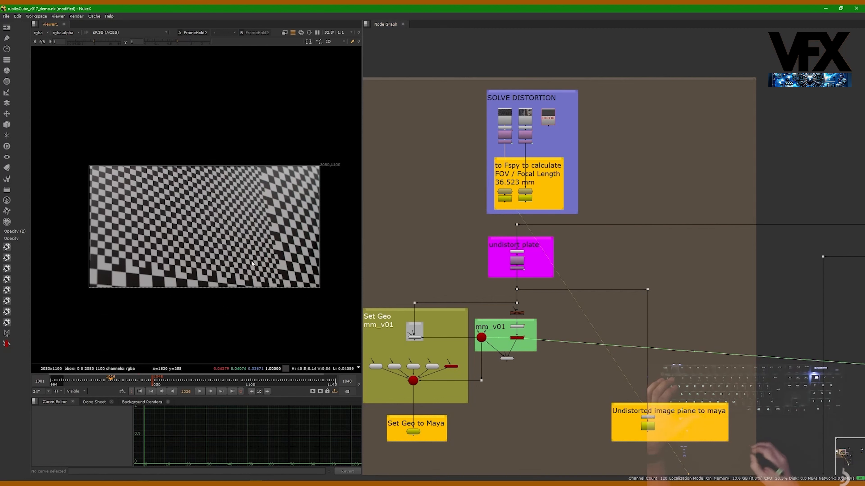
Highlight the whole SOLVE DISTORTION section with its Fspy nodes and relate it to the rest of the script
scroll(468, 209, "down", 3)
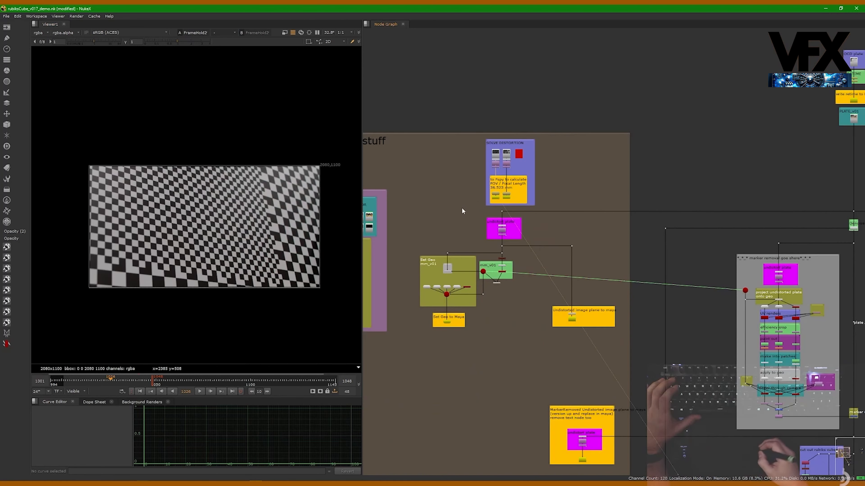
scroll(495, 176, "up", 2)
left_click_drag(457, 100, 583, 227)
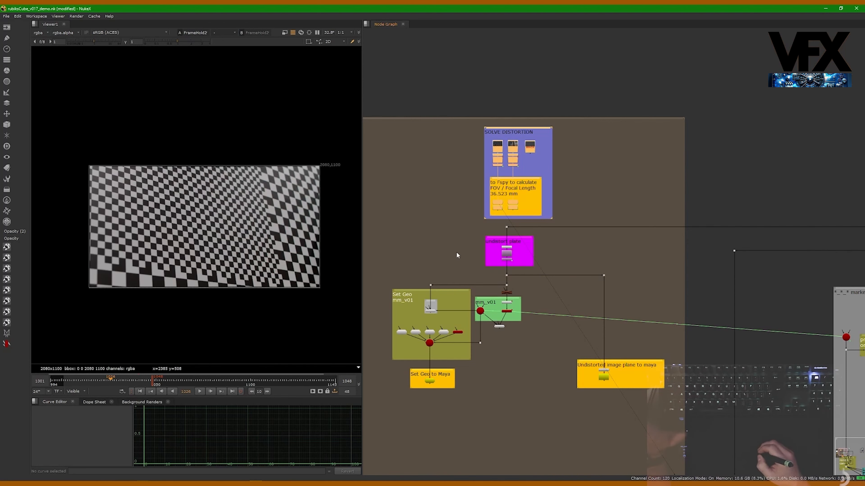
middle_click_drag(457, 254, 490, 235)
scroll(483, 220, "down", 4)
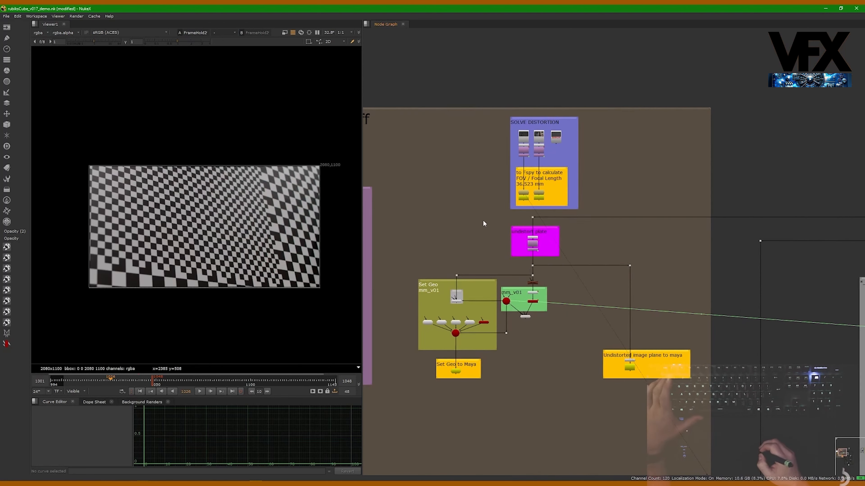
scroll(500, 184, "down", 2)
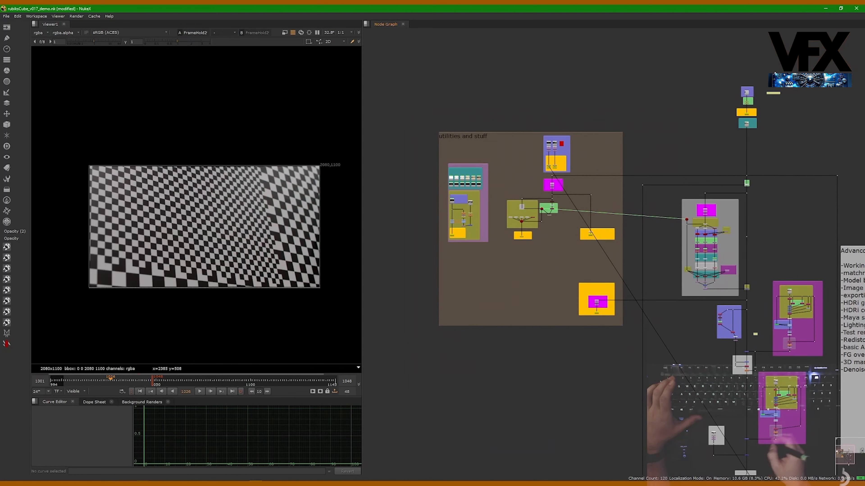
Examine the write nodes for Maya in the utilities area and clear the selection
left_click_drag(813, 58, 408, 230)
left_click_drag(414, 266, 643, 223)
scroll(499, 253, "up", 5)
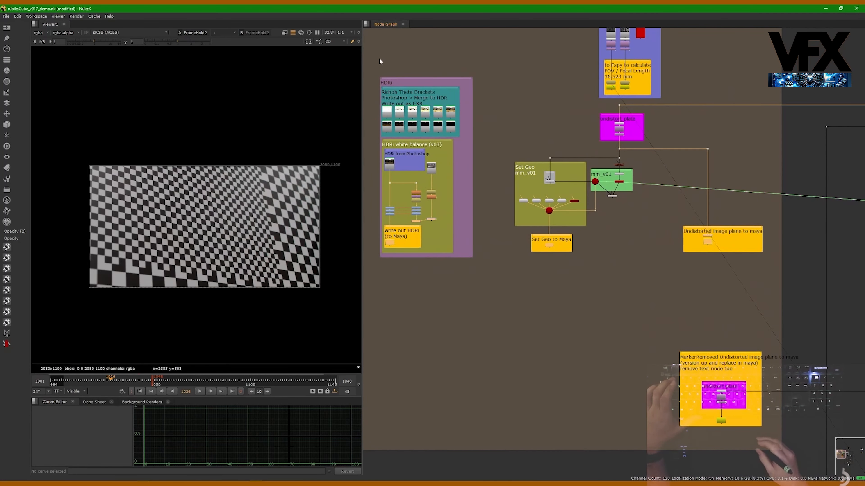
left_click(383, 271)
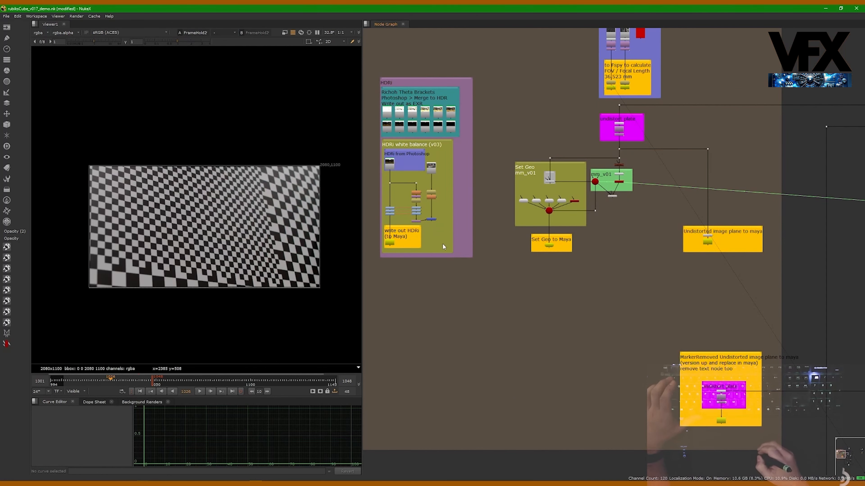
Examine the HDRi section, from the Richoh Theta brackets through the Photoshop HDRi and white balance to the Maya write
scroll(420, 211, "up", 2)
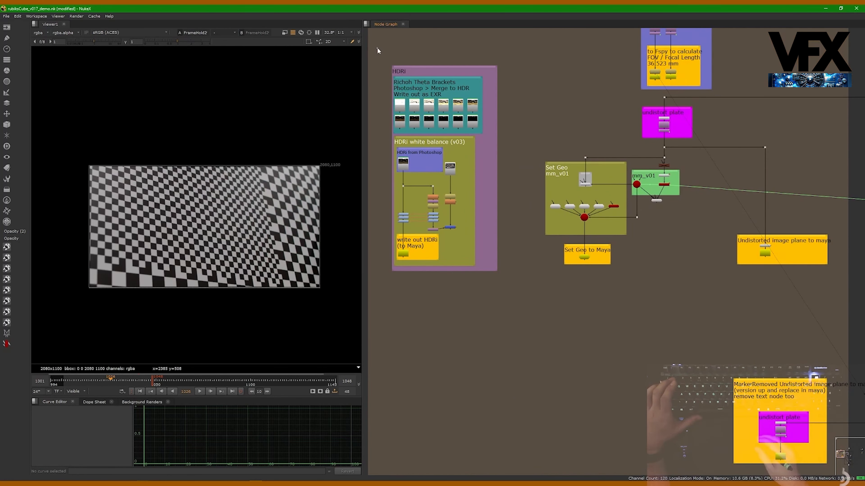
left_click_drag(378, 50, 526, 311)
scroll(431, 93, "up", 3)
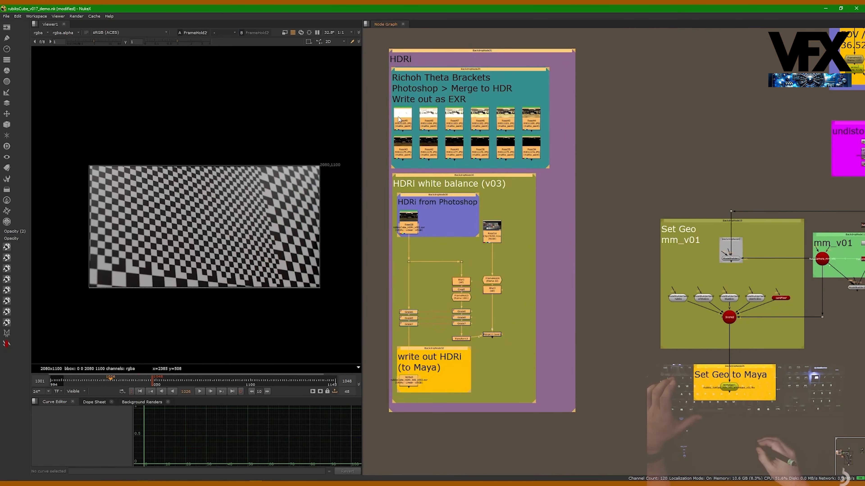
scroll(399, 118, "up", 3)
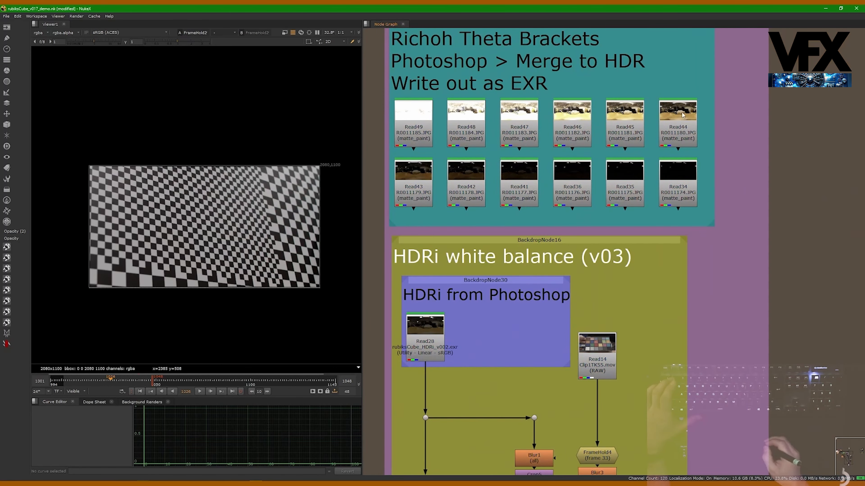
middle_click_drag(471, 143, 469, 149)
middle_click_drag(499, 208, 488, 166)
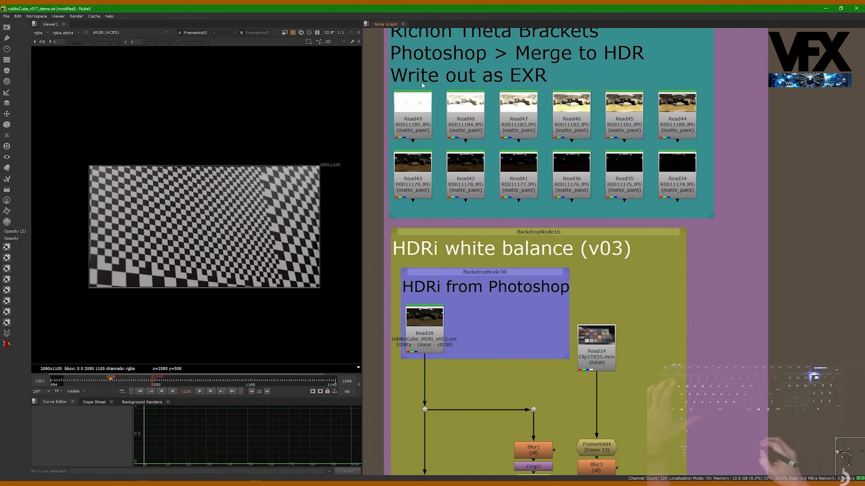
middle_click_drag(478, 264, 489, 187)
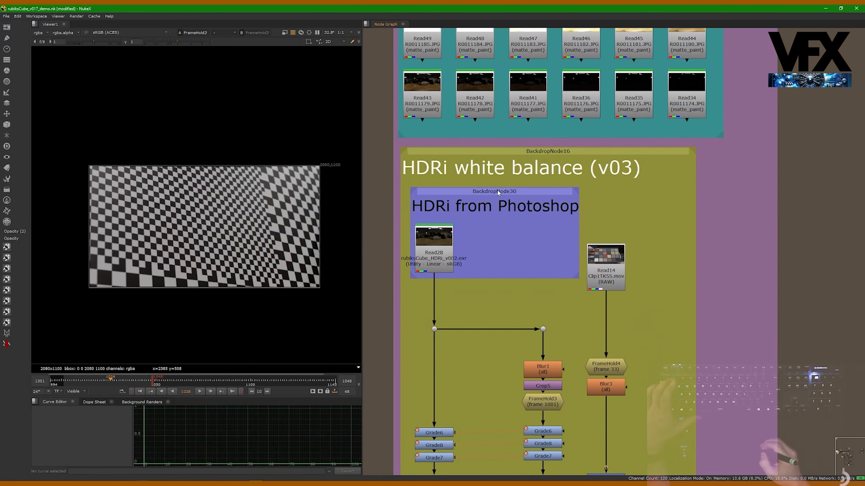
scroll(461, 271, "down", 10)
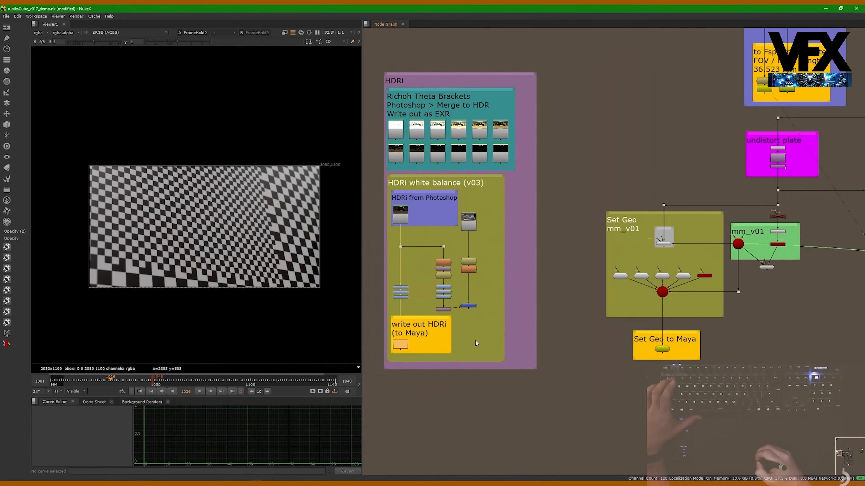
Inspect the Set Geo mm_v01 section and its Set Geo to Maya export
scroll(523, 299, "down", 1)
middle_click_drag(510, 305, 428, 285)
middle_click_drag(552, 274, 496, 282)
scroll(496, 282, "up", 1)
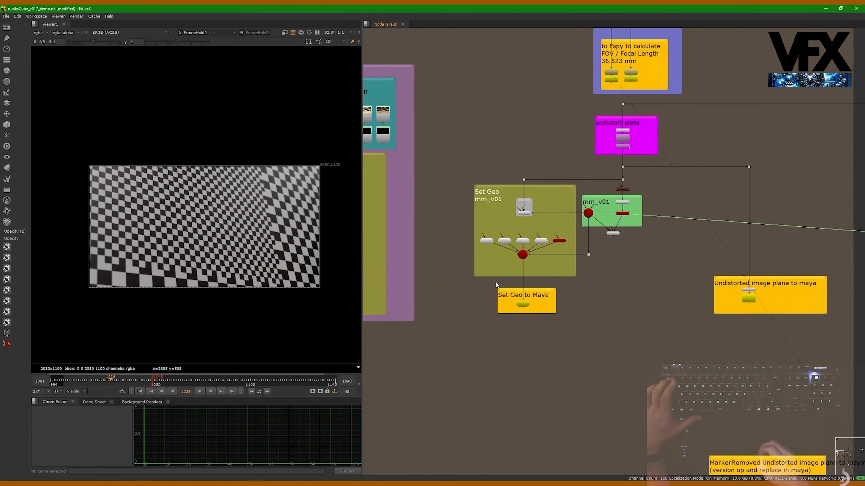
scroll(559, 289, "up", 2)
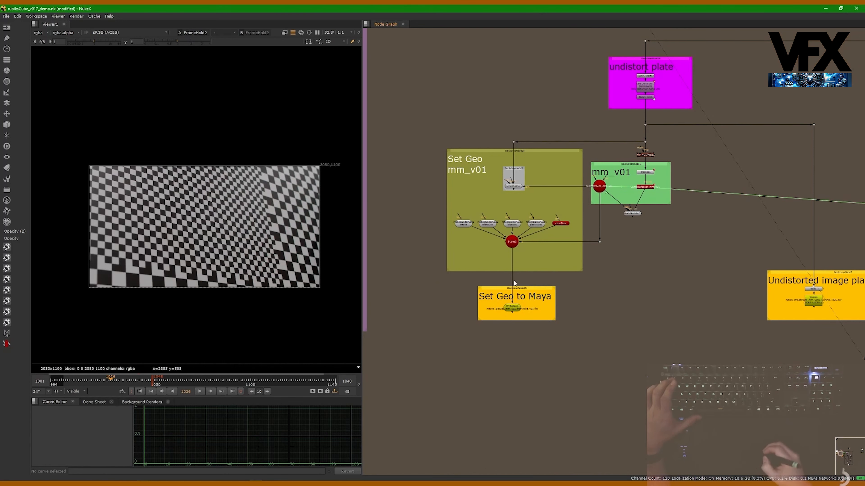
Inspect the mm_v01 camera tracking section and highlight the Set Geo to Maya write node
middle_click_drag(670, 49, 656, 53)
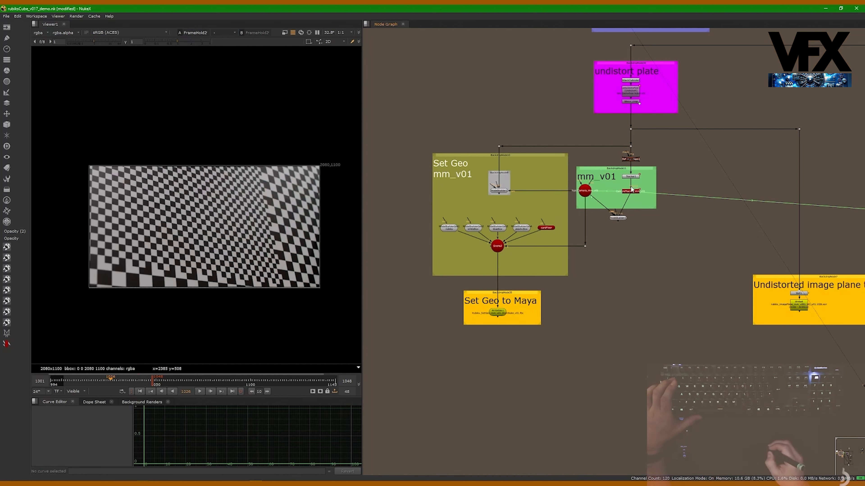
scroll(604, 192, "up", 2)
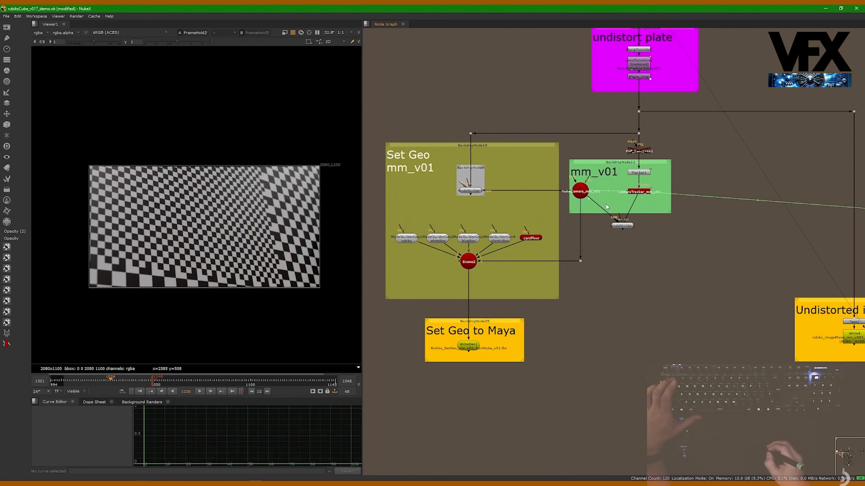
scroll(555, 234, "down", 1)
left_click_drag(414, 373, 583, 280)
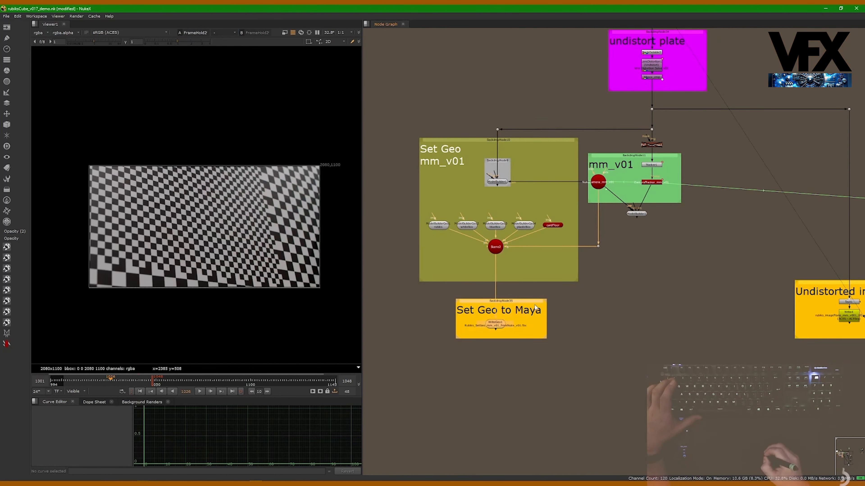
Highlight the nodes of the Undistorted image plane to maya export
middle_click_drag(673, 327, 433, 329)
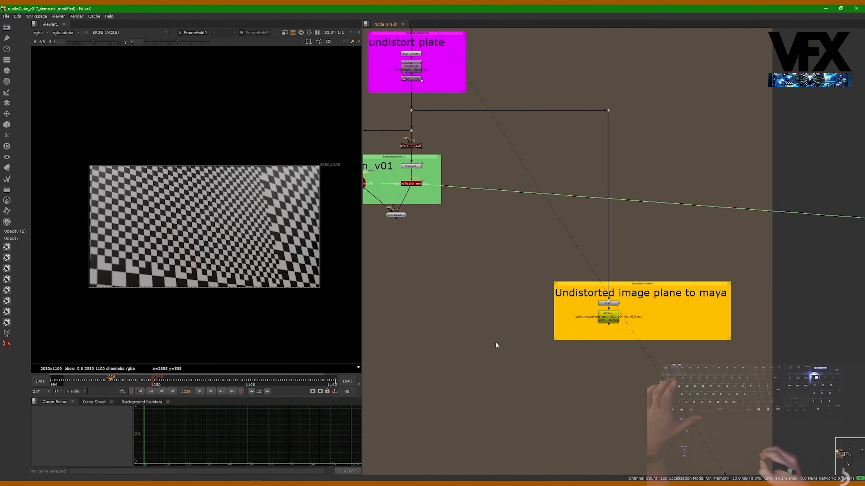
left_click_drag(516, 358, 749, 271)
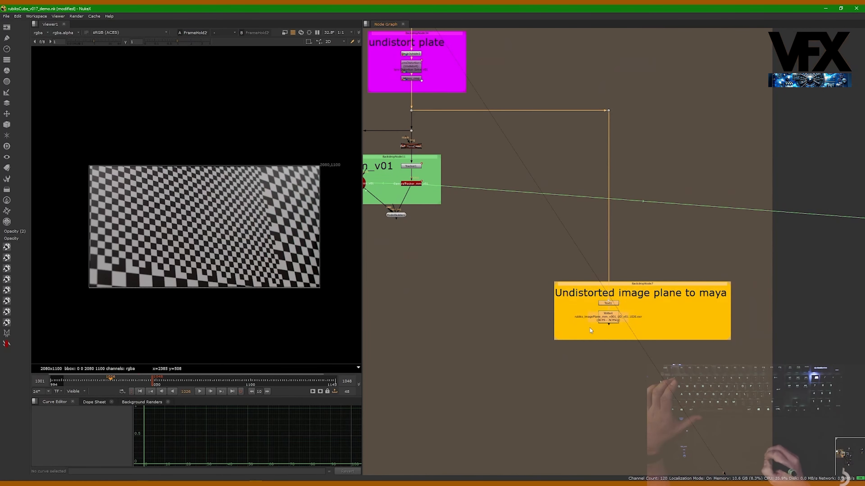
scroll(548, 325, "down", 4)
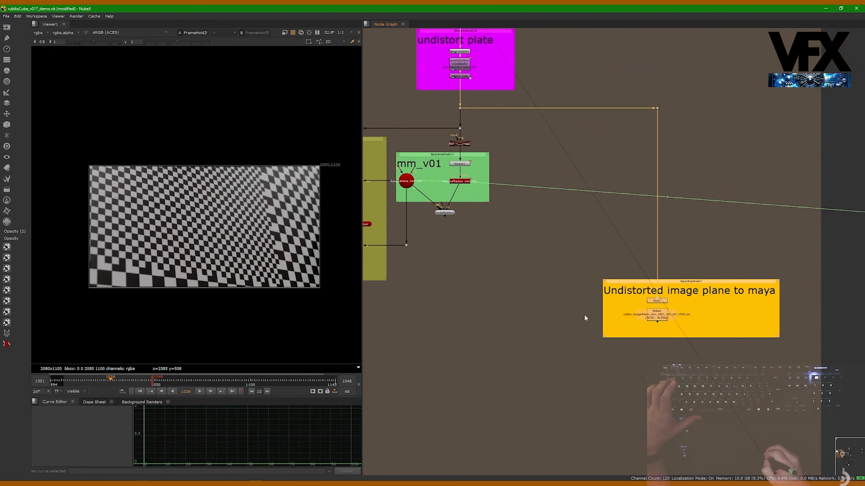
Highlight the HDRi, Set Geo and Undistorted image plane Maya write nodes together in the utilities area
scroll(521, 296, "down", 3)
scroll(515, 301, "down", 1)
middle_click_drag(396, 336, 527, 276)
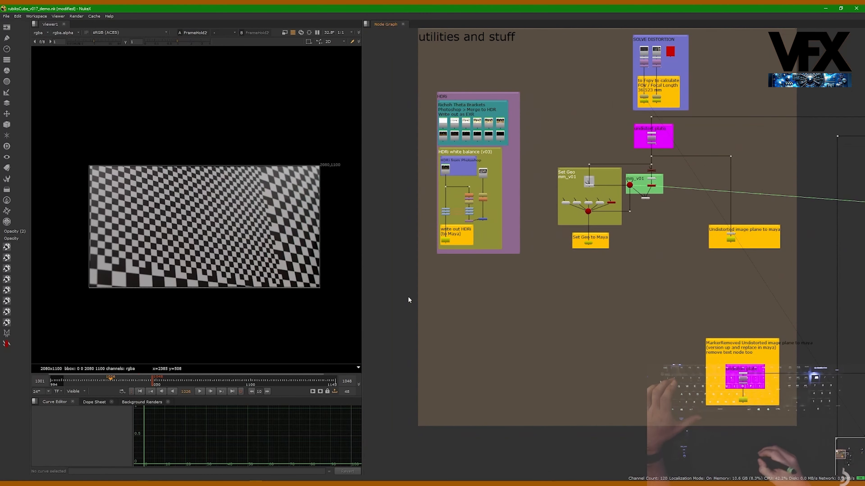
left_click_drag(412, 294, 797, 224)
middle_click_drag(755, 200, 743, 234)
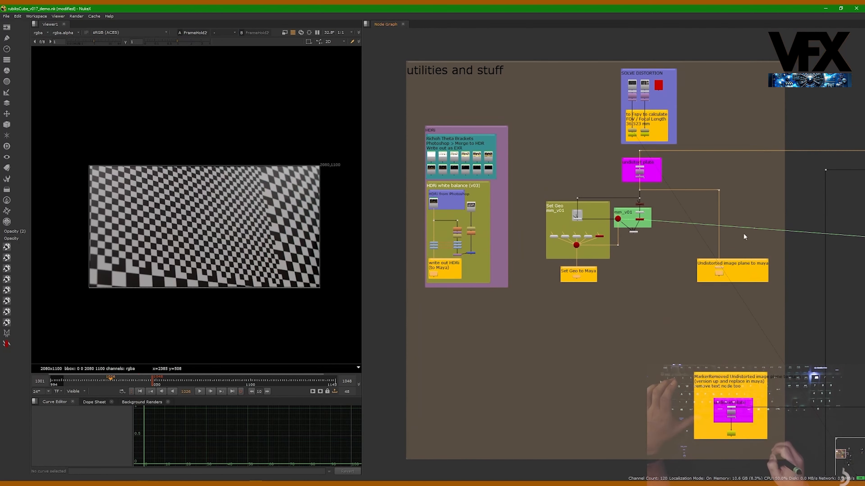
Highlight the mm_v01 matchmove camera and tracker nodes and relate them to the surrounding exports
middle_click_drag(614, 154, 572, 164)
scroll(625, 216, "up", 2)
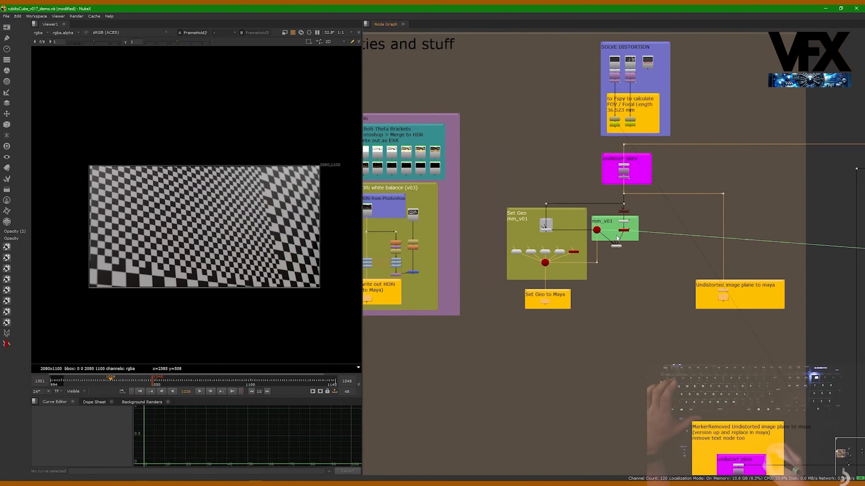
left_click_drag(667, 247, 575, 195)
left_click_drag(656, 261, 580, 211)
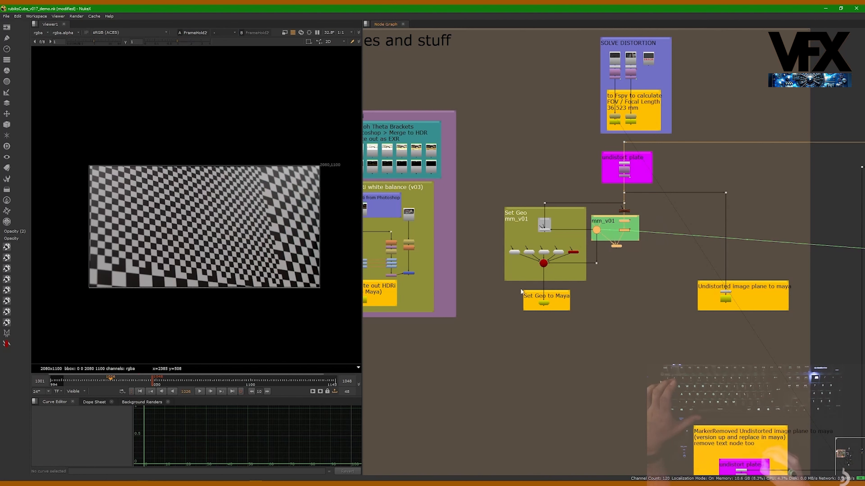
scroll(540, 311, "down", 2)
scroll(594, 298, "down", 1)
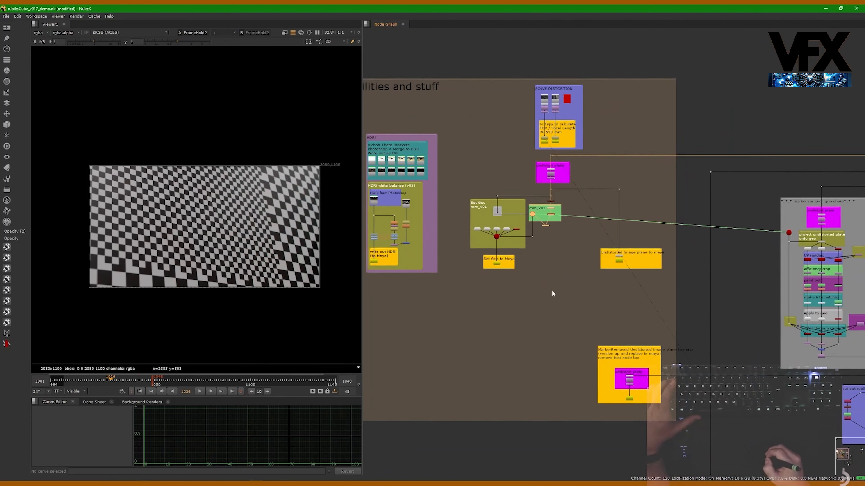
Highlight the MarkerRemoved Undistorted image plane to maya export and compare its place with the first image plane export
scroll(600, 286, "down", 2)
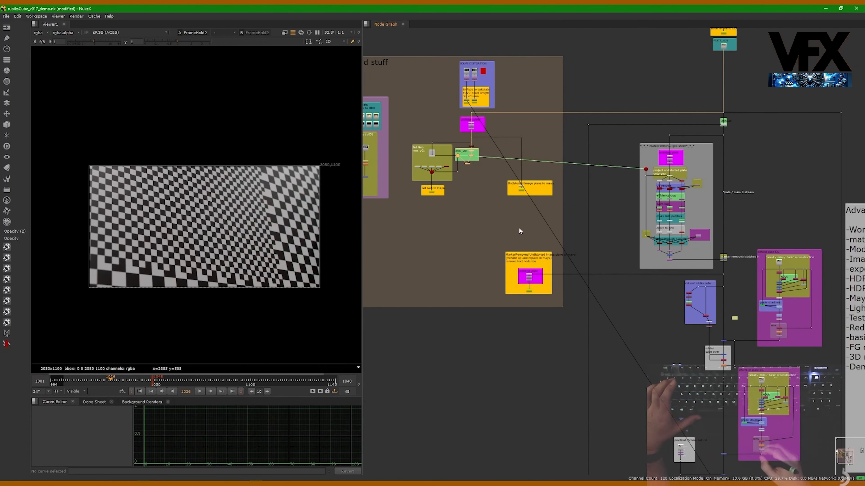
left_click_drag(479, 231, 573, 314)
scroll(537, 268, "up", 1)
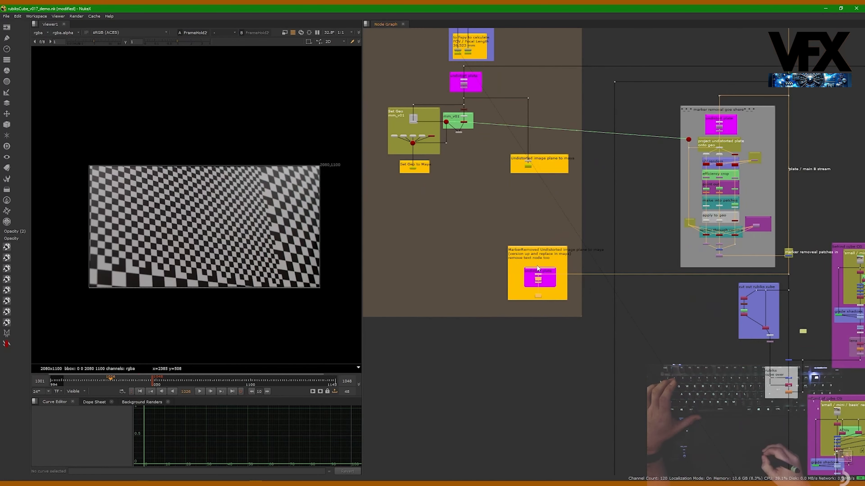
scroll(540, 175, "up", 2)
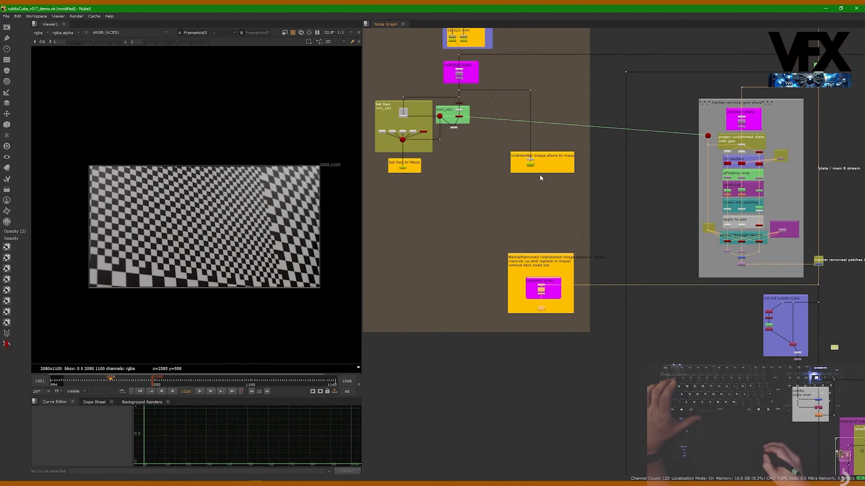
middle_click_drag(521, 266, 506, 250)
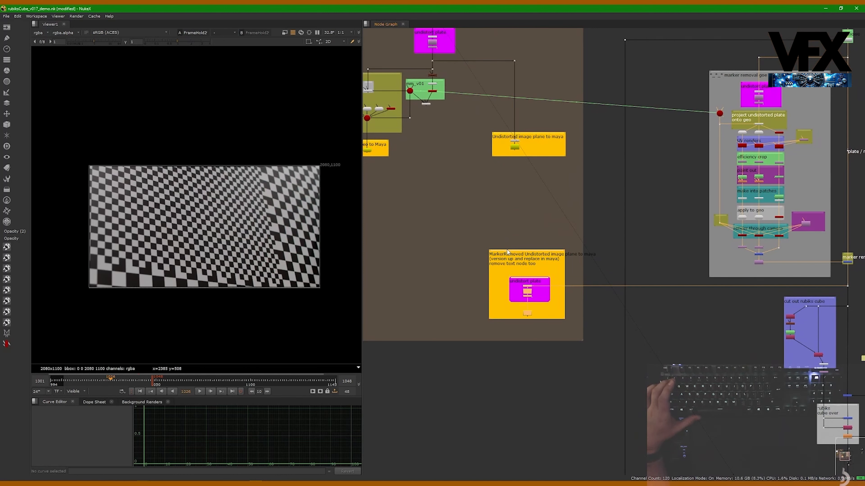
Show the Undistorted image plane to maya write node in the viewer and inspect its nodes up close
left_click(506, 179)
left_click(514, 149)
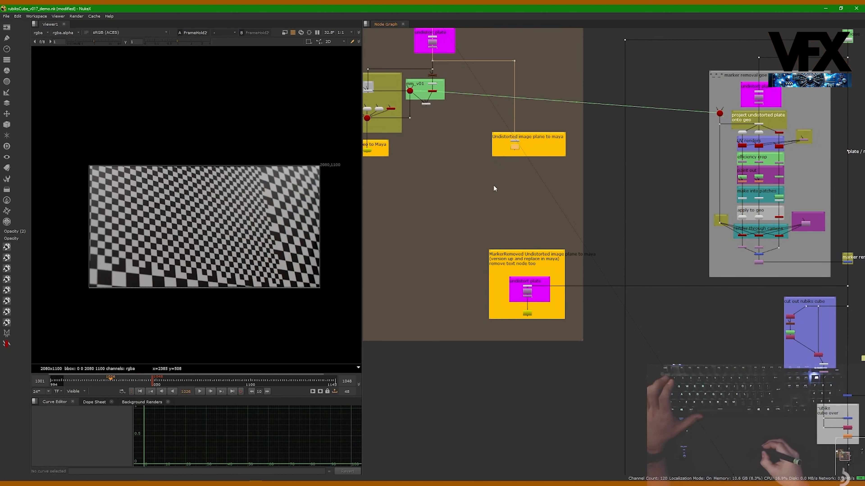
left_click(498, 89)
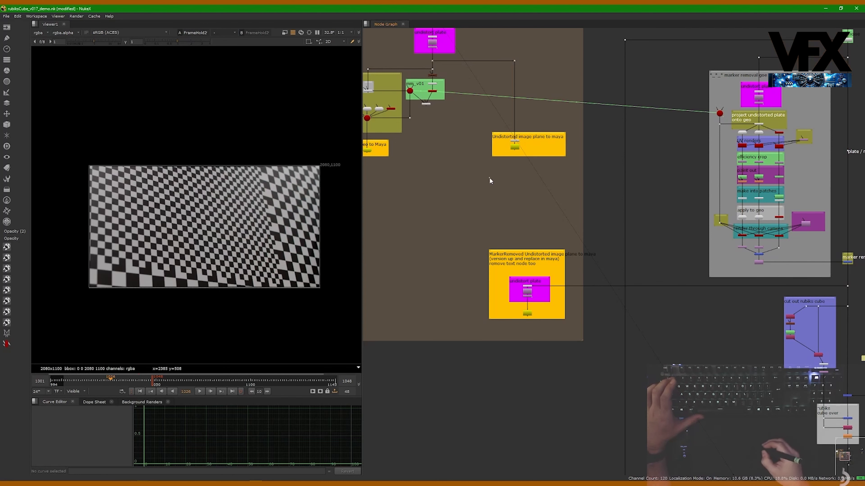
left_click(514, 146)
key("1")
middle_click_drag(496, 187, 491, 229)
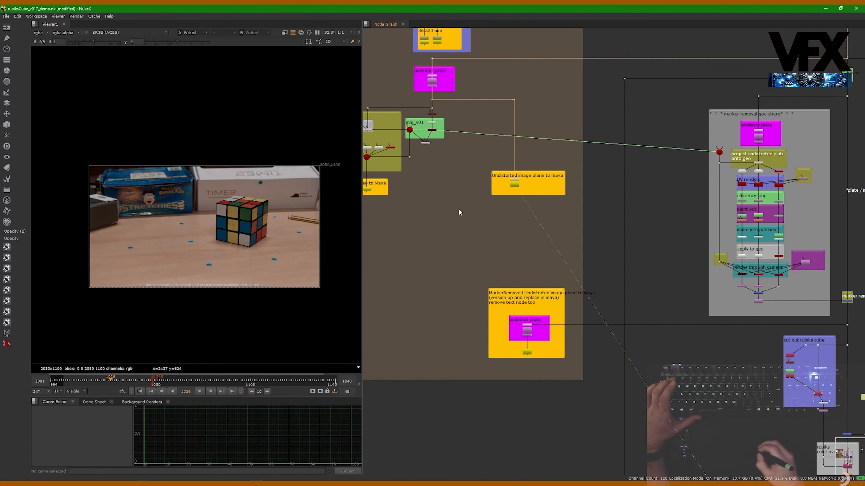
scroll(528, 187, "up", 5)
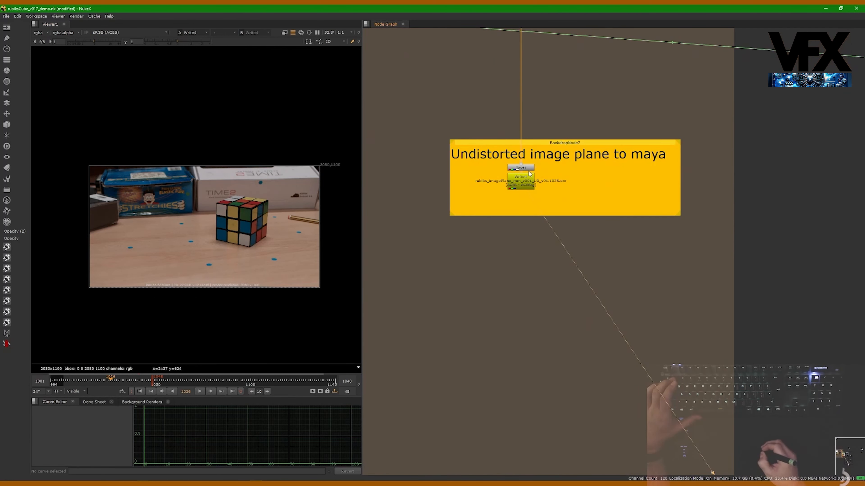
scroll(501, 198, "down", 4)
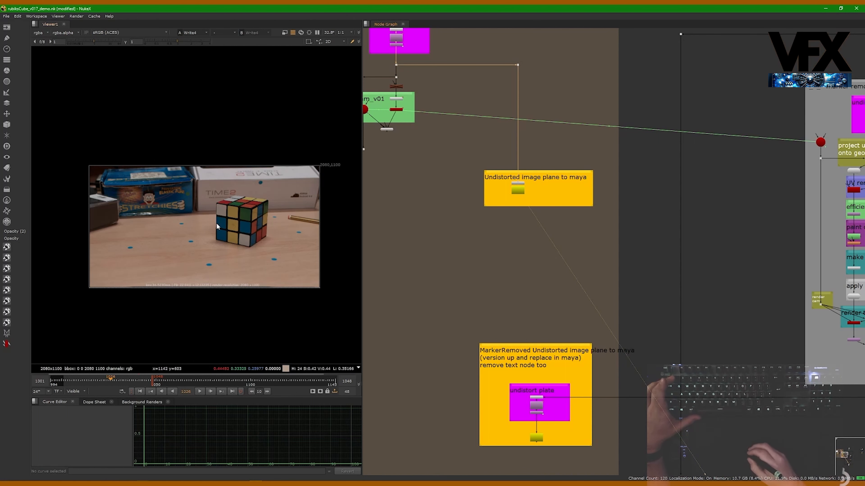
View the merge where the marker removal patches join the main B stream and go to frame 1031
scroll(466, 166, "down", 5)
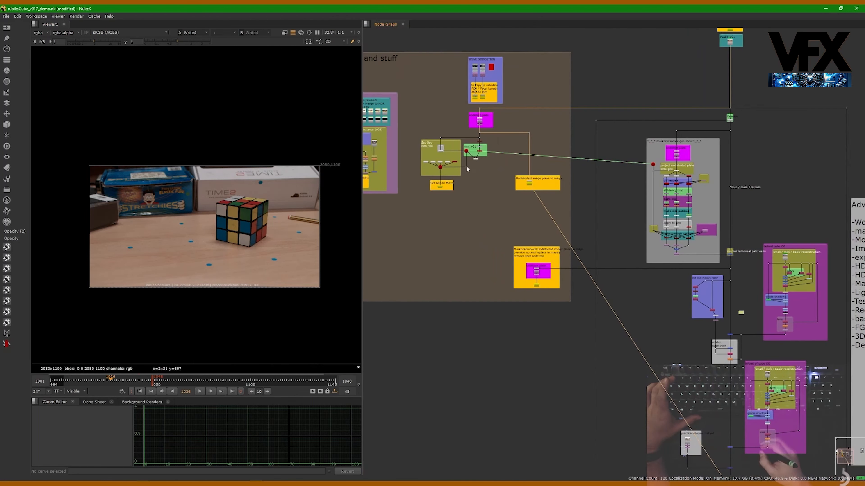
middle_click_drag(525, 161, 448, 159)
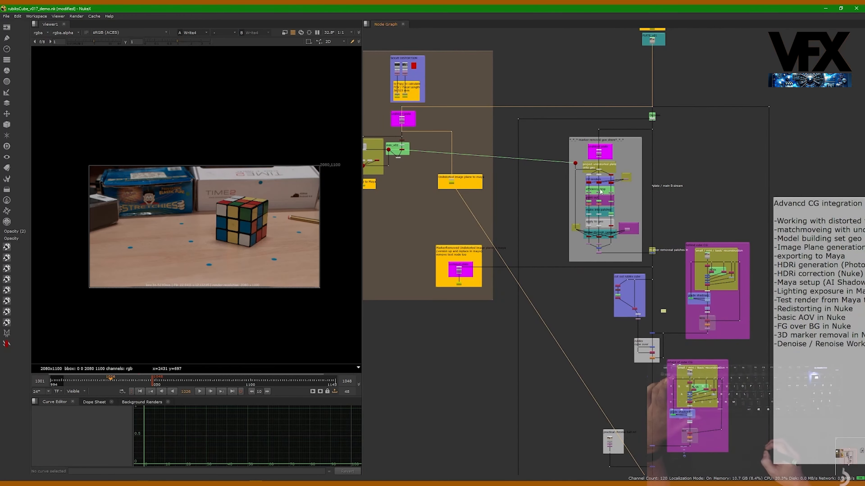
middle_click_drag(624, 259, 674, 260, "alt")
left_click(674, 247)
key("1")
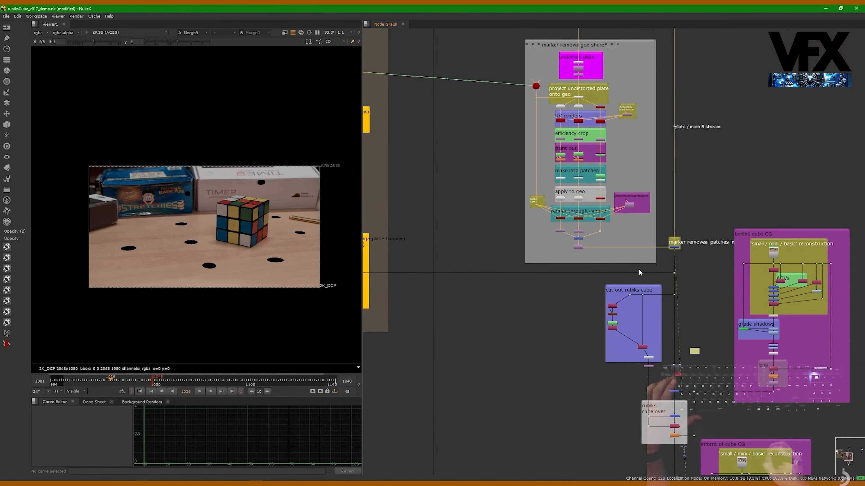
middle_click_drag(587, 267, 600, 241)
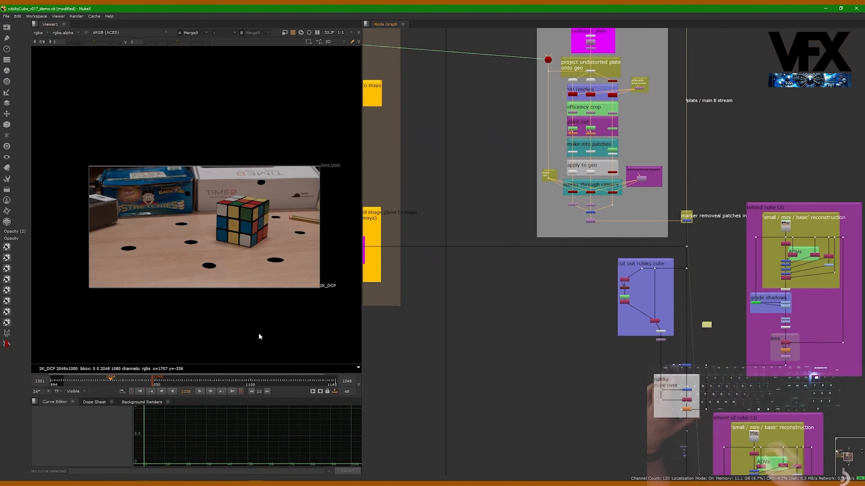
left_click_drag(111, 380, 120, 380)
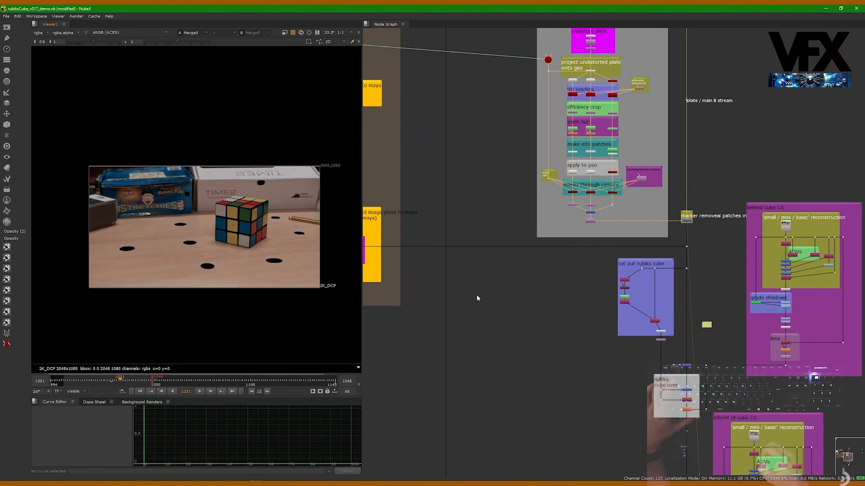
Show the output of the MarkerRemoved Undistorted image plane write node in the viewer
middle_click_drag(418, 311, 514, 259)
middle_click_drag(447, 216, 444, 264, "alt")
left_click(432, 227)
key("1")
middle_click_drag(444, 264, 426, 266, "alt")
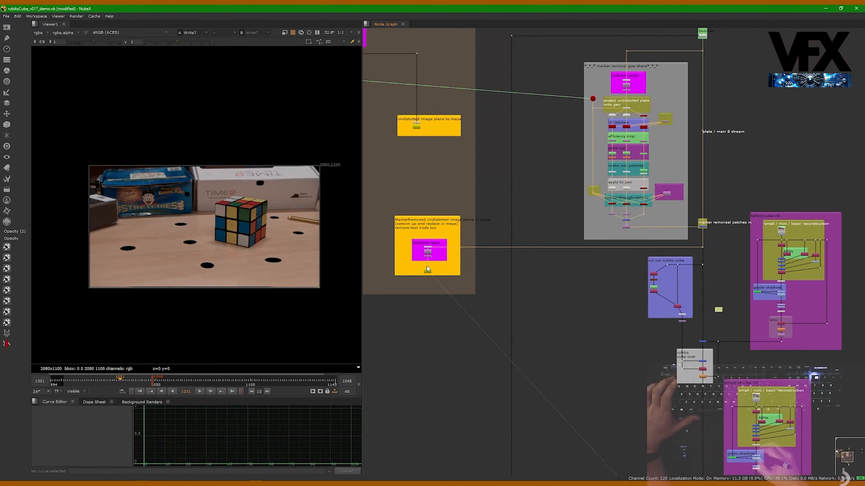
Trace the MarkerRemoved image plane export back to the marker removal section and clear the node selection
middle_click_drag(517, 215, 486, 301)
middle_click_drag(457, 342, 505, 267)
middle_click_drag(432, 296, 465, 286, "alt")
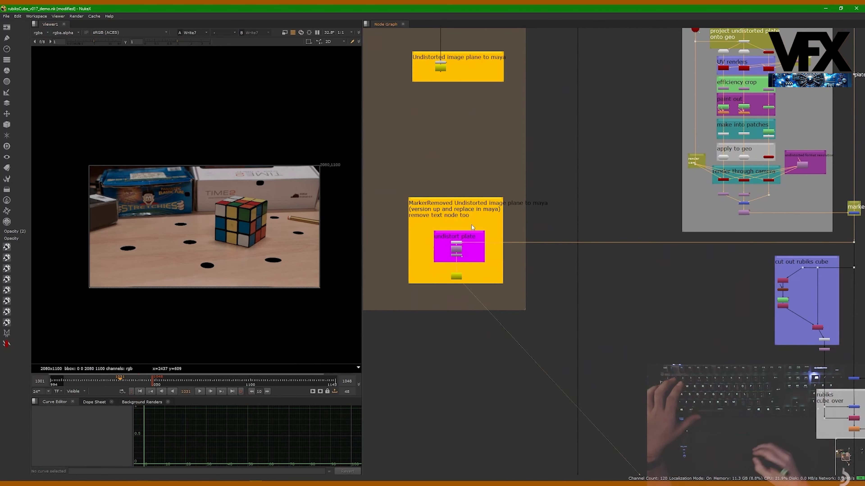
middle_click_drag(564, 265, 484, 276)
middle_click_drag(594, 208, 582, 309)
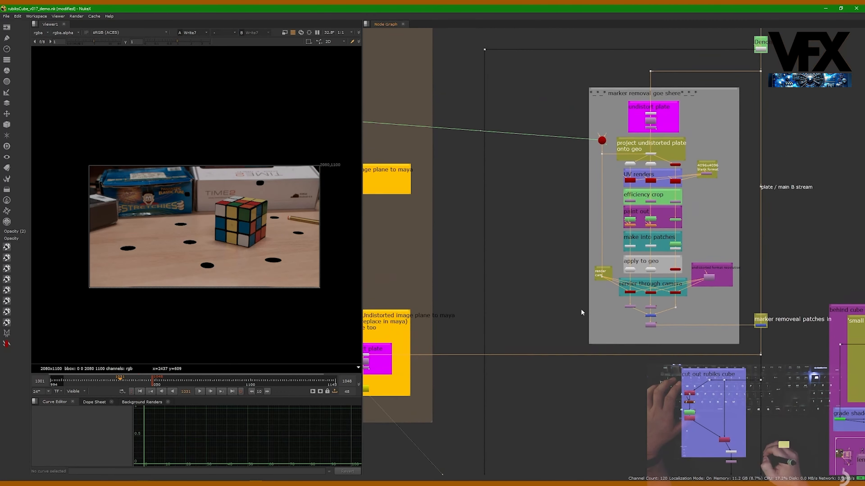
middle_click_drag(525, 327, 622, 208)
middle_click_drag(464, 266, 451, 192, "alt")
scroll(444, 254, "down", 5)
middle_click_drag(385, 197, 403, 192, "alt")
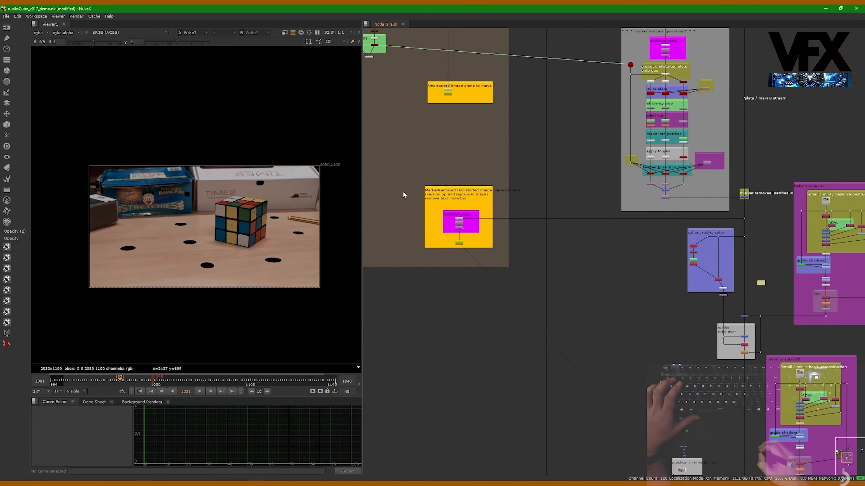
middle_click_drag(495, 235, 489, 234)
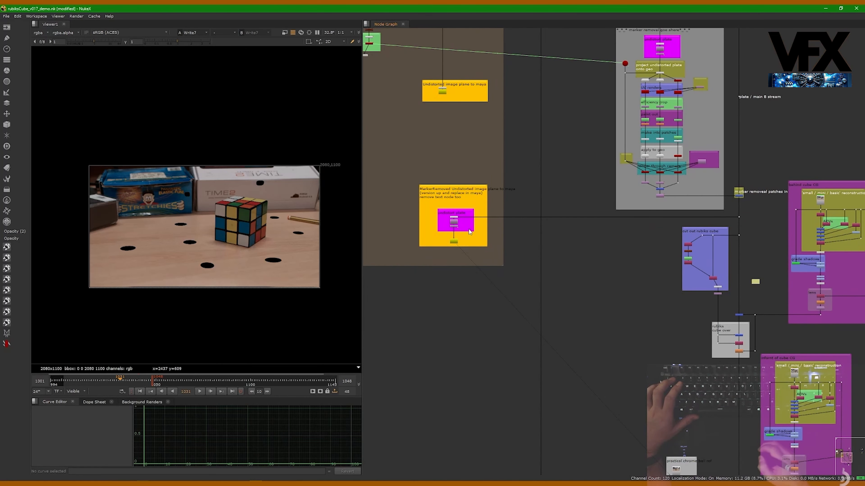
Bring the original Undistorted image plane write node back into the viewer to compare the tracking markers
middle_click_drag(427, 147, 527, 234)
left_click(542, 179)
key("1")
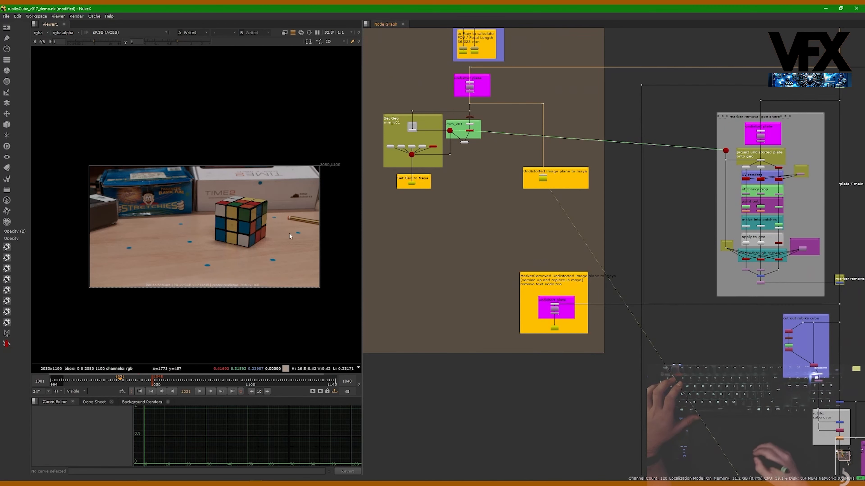
middle_click_drag(549, 378, 509, 345)
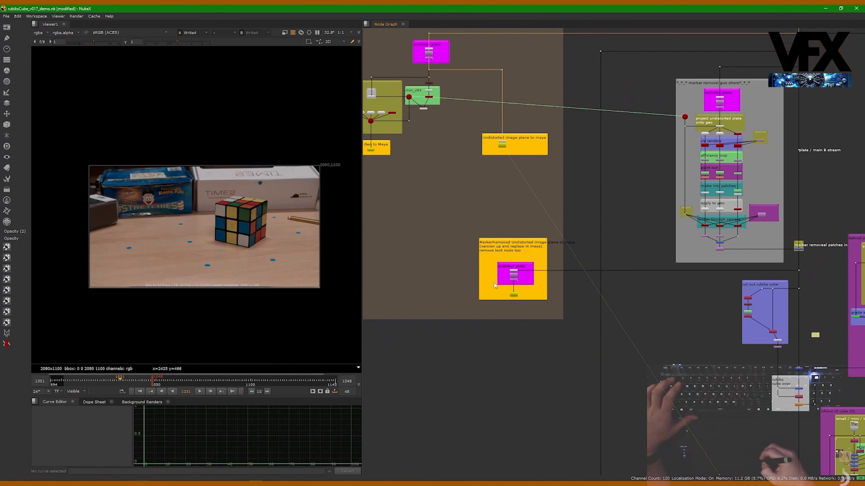
Show the second rendered read node below the write final comp section in the viewer and fit the image
middle_click_drag(494, 286, 557, 391, "alt")
middle_click_drag(558, 392, 564, 177)
middle_click_drag(687, 272, 561, 271, "alt")
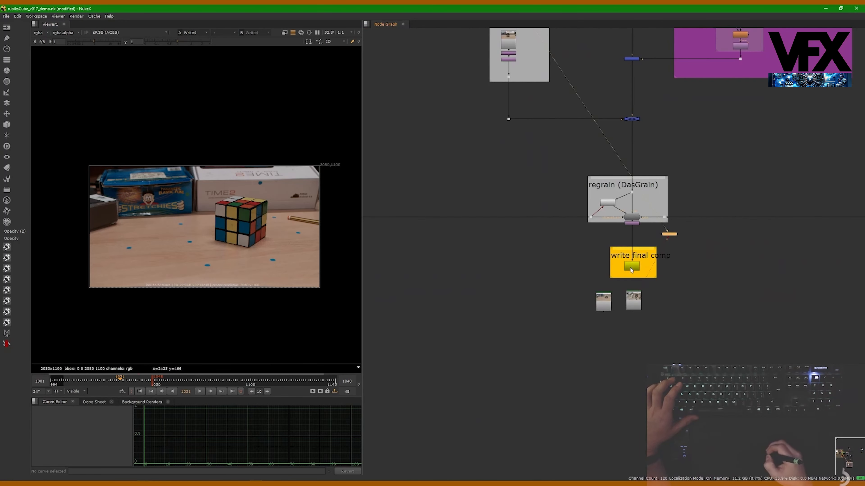
left_click(633, 302)
middle_click_drag(632, 305, 610, 307)
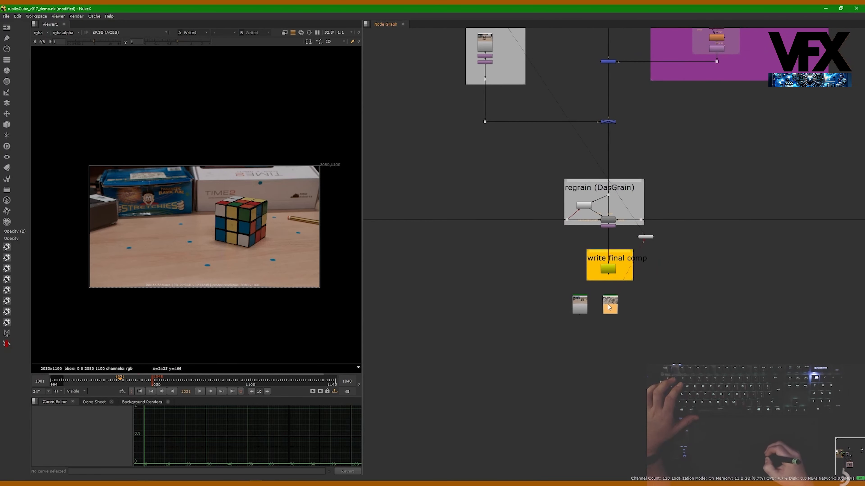
key("1")
key("f")
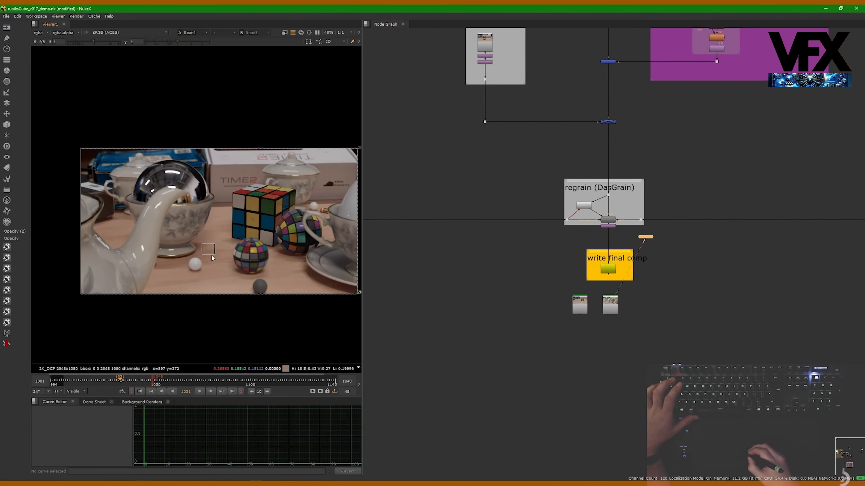
Survey the whole node graph from the final comp section up to the plate nodes and across the main B stream
middle_click_drag(467, 187, 436, 52)
middle_click_drag(435, 51, 439, 202)
middle_click_drag(439, 203, 514, 283)
mouse_move(513, 283)
middle_mouse_down("alt")
mouse_move(491, 258)
mouse_move(518, 271)
middle_mouse_up("alt")
middle_click_drag(624, 139, 614, 117)
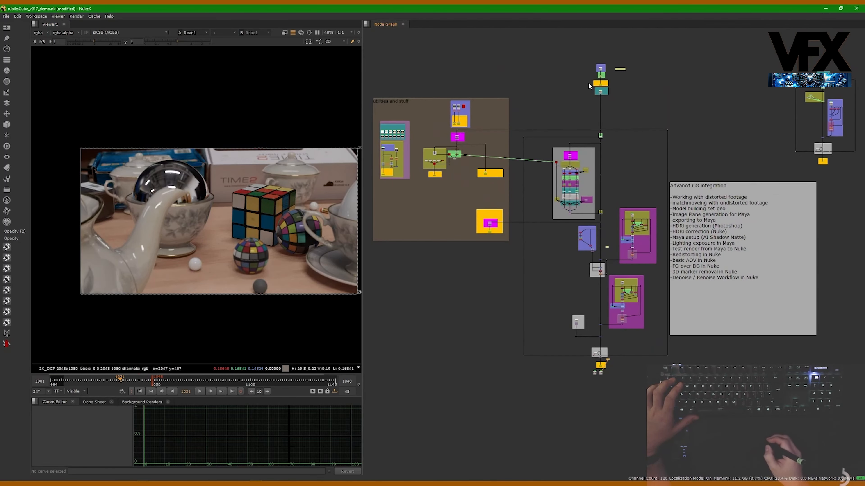
middle_click_drag(588, 82, 648, 75)
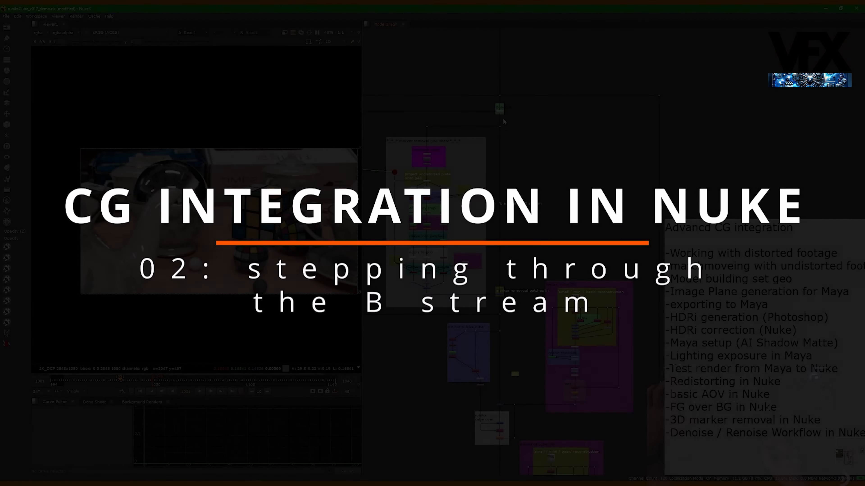
middle_click_drag(508, 146, 526, 124)
middle_click_drag(521, 160, 528, 124)
middle_click_drag(529, 124, 560, 144, "alt")
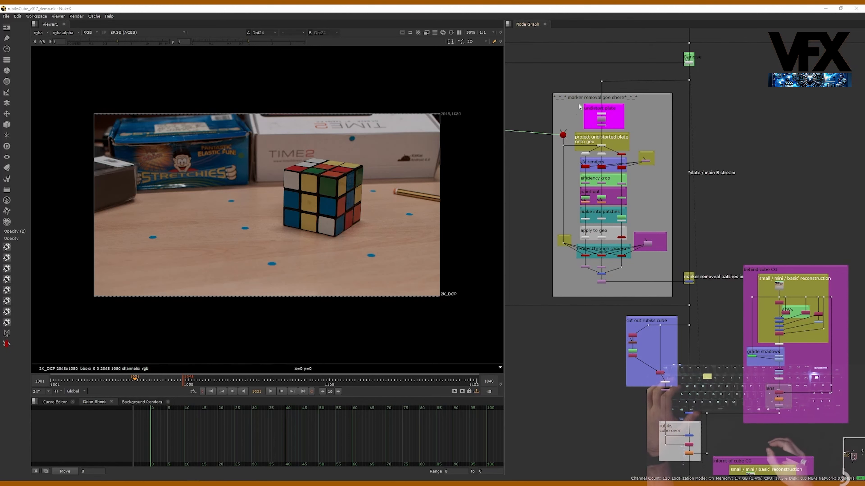
Follow the main B stream past the marker removal section and the Denoise node up to the OCD plate
scroll(606, 121, "up", 3)
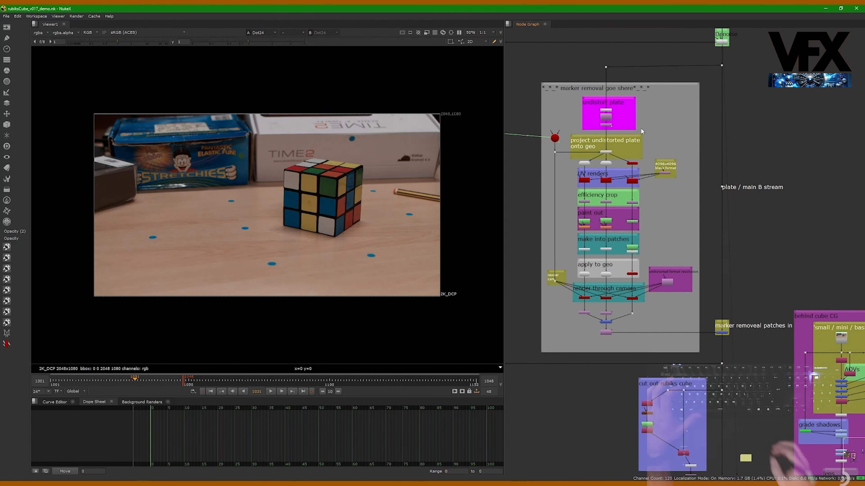
middle_click_drag(735, 64, 717, 113)
left_click_drag(703, 114, 703, 115)
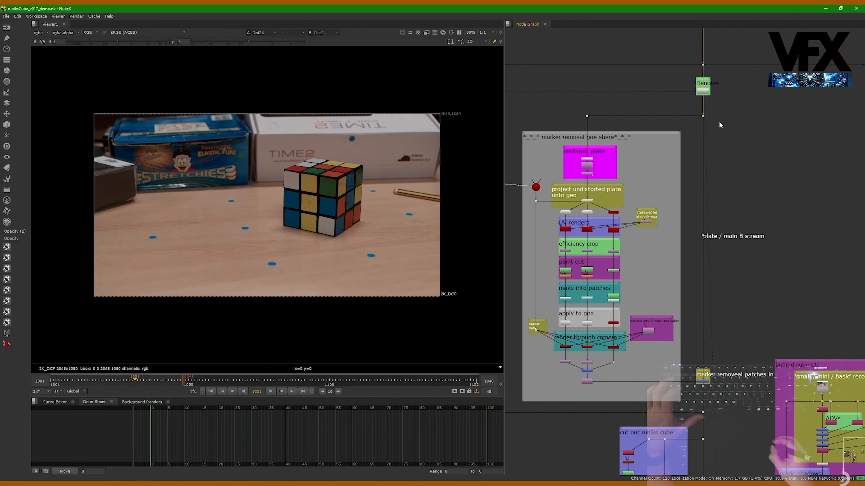
left_click(772, 123)
middle_click_drag(737, 74, 724, 105)
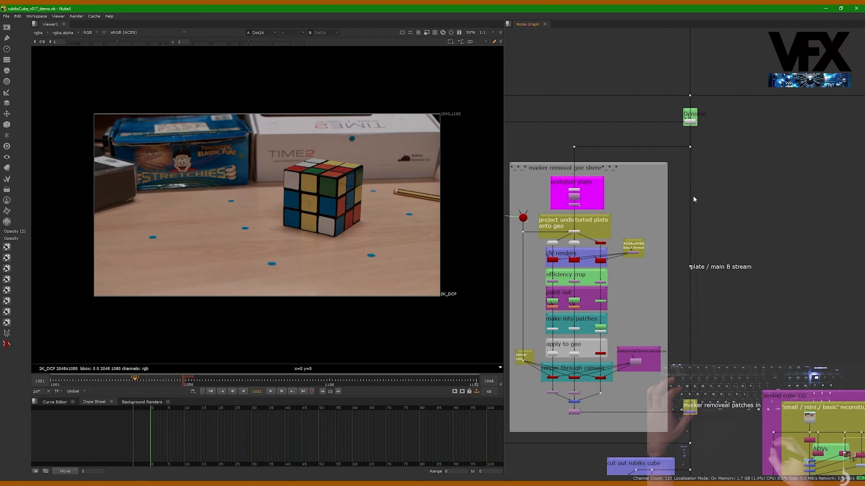
middle_click_drag(668, 173, 602, 176)
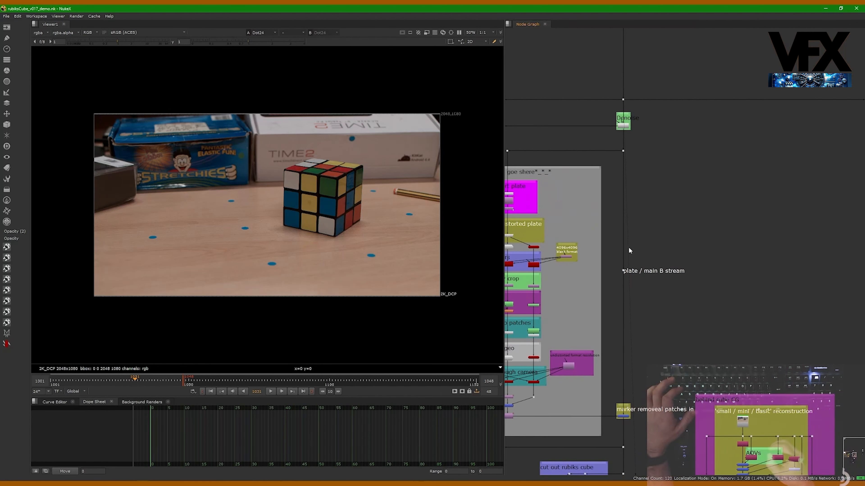
middle_click_drag(628, 247, 648, 218)
middle_click_drag(658, 330, 651, 226)
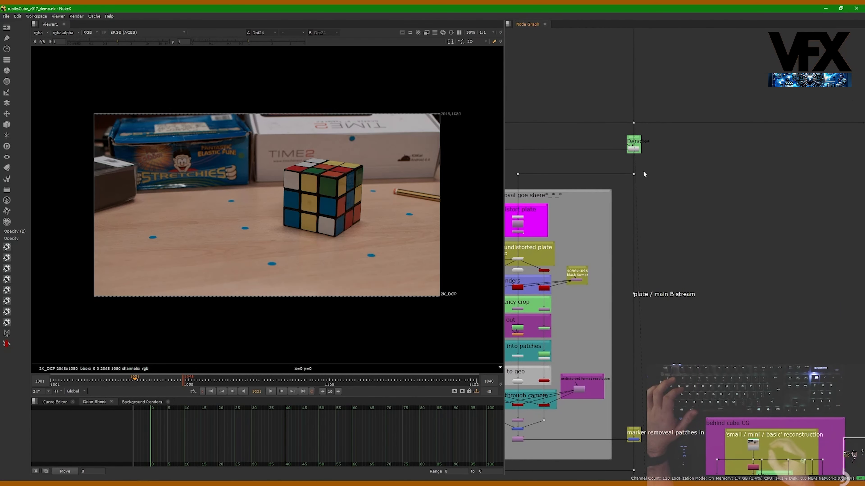
left_click_drag(637, 133, 655, 168)
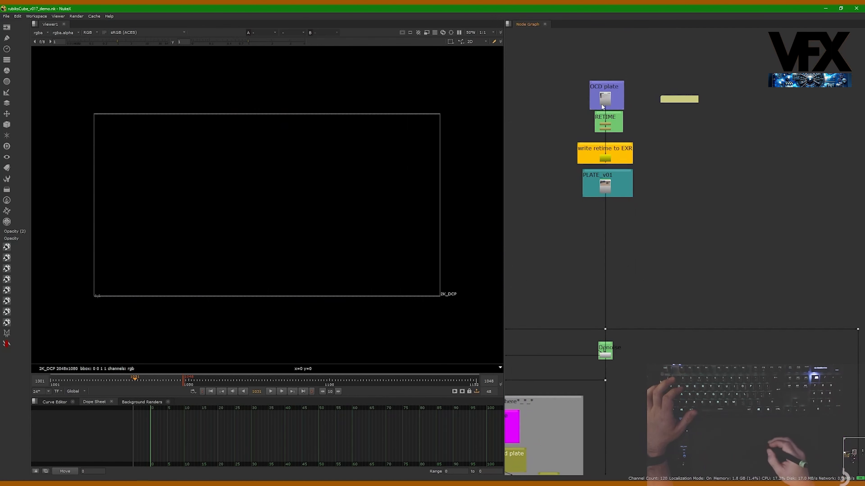
Show the OCD plate read node in the viewer and scrub through the footage, ending on frame 1024
scroll(618, 59, "up", 3)
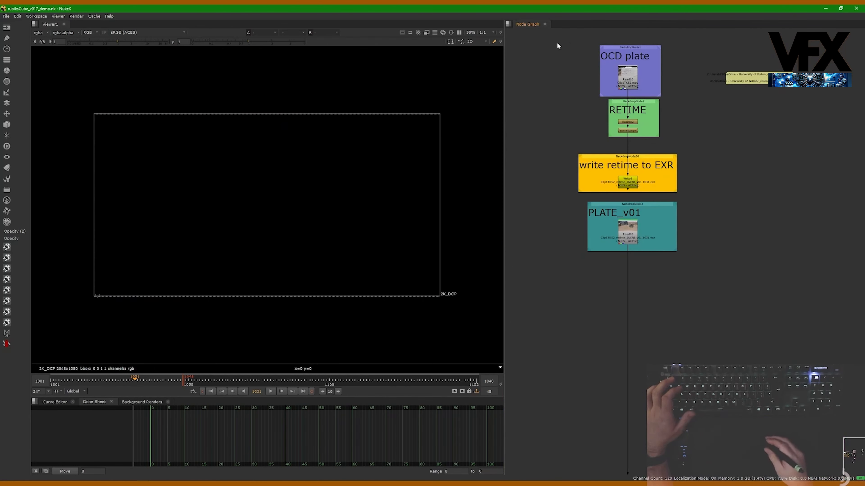
left_click_drag(566, 40, 630, 86)
left_click(632, 80)
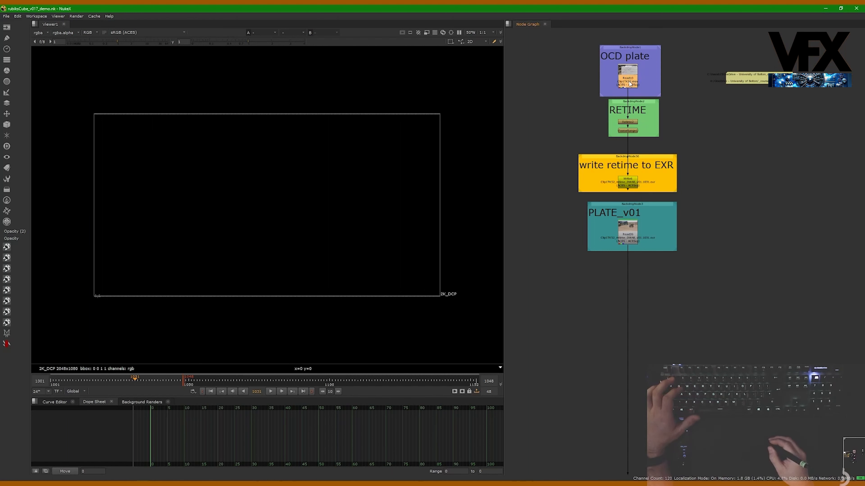
key("1")
left_click(292, 384)
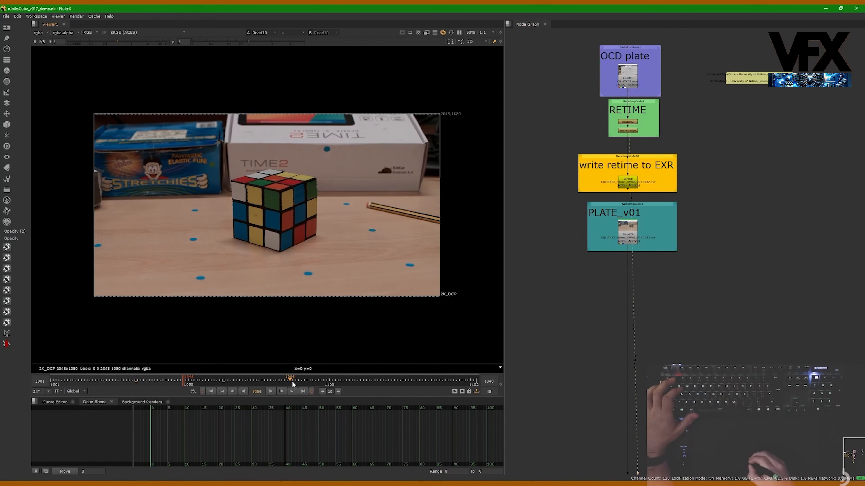
left_click_drag(292, 384, 116, 381)
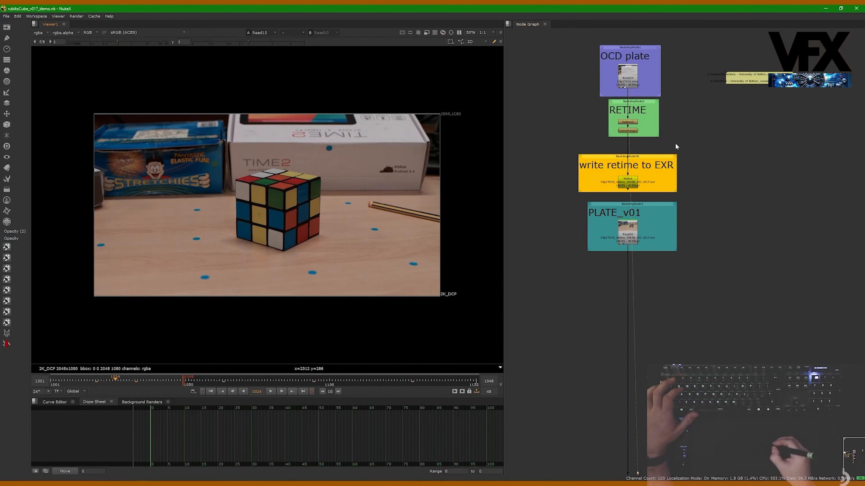
Inspect the properties of the Retime node in the RETIME section and close them
left_click(634, 122)
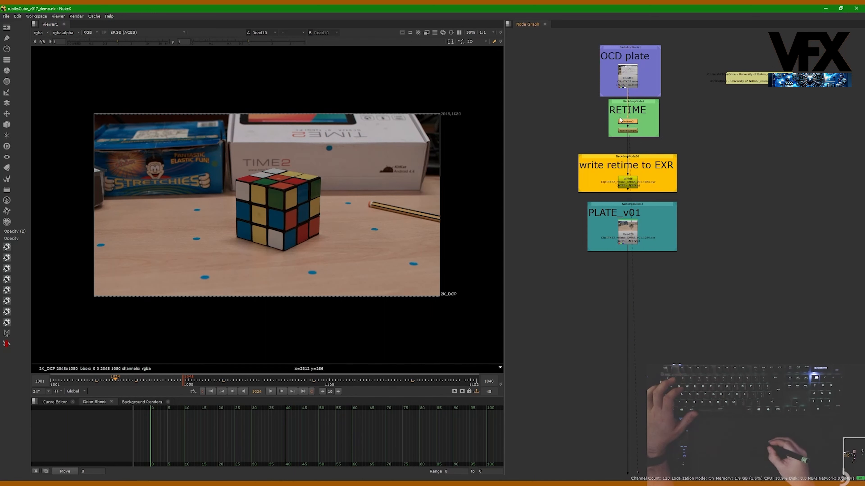
double_click(633, 124)
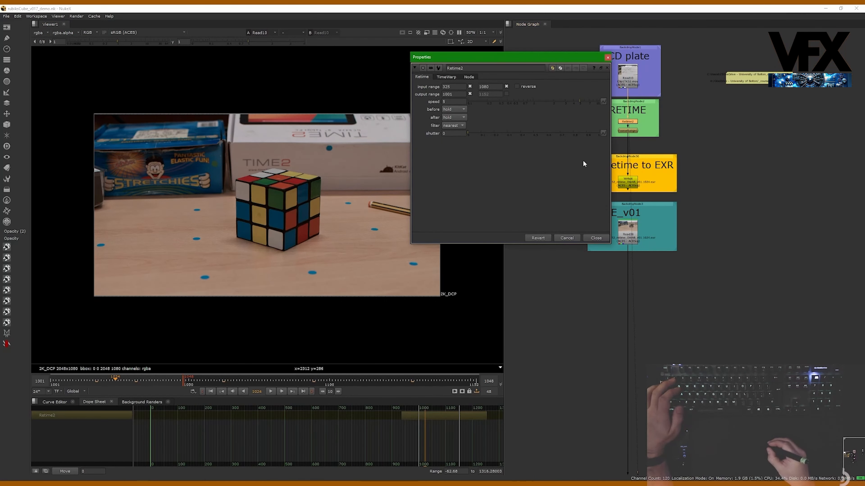
left_click(589, 237)
double_click(616, 124)
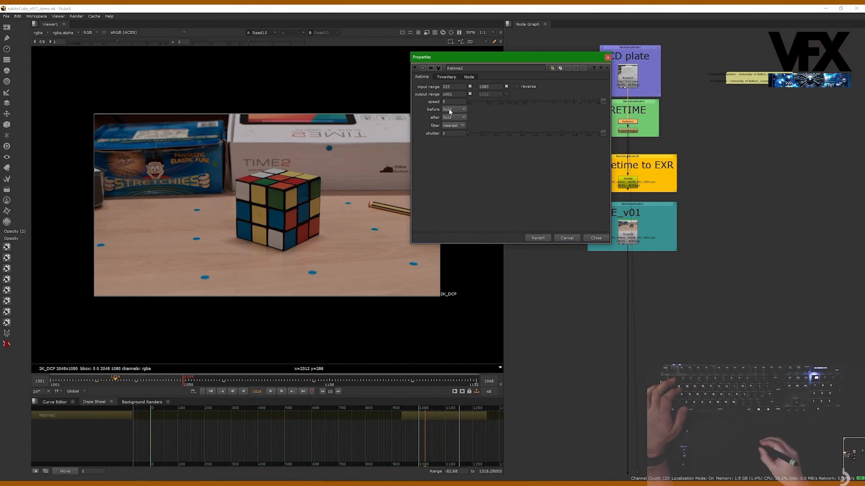
left_click(601, 237)
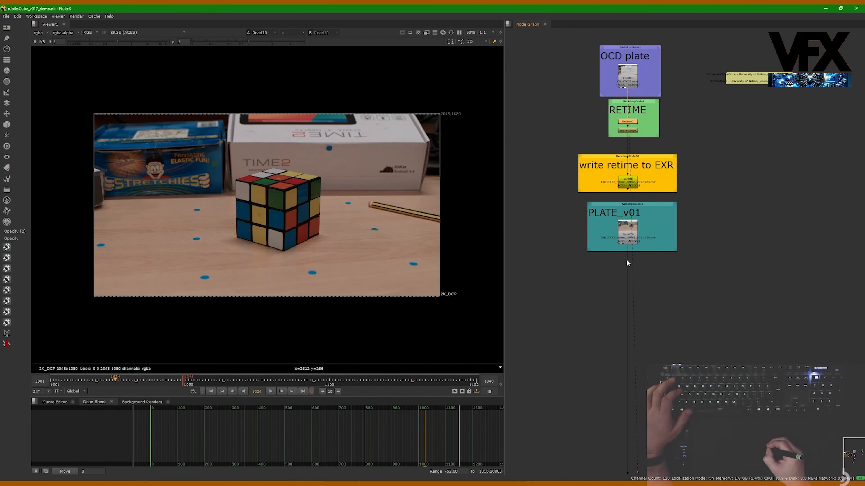
Show the retimed PLATE_v01 read node in the viewer and check its place below the retime write section
middle_click_drag(623, 235, 618, 164)
left_click(622, 171)
key("1")
middle_click_drag(576, 341, 559, 204)
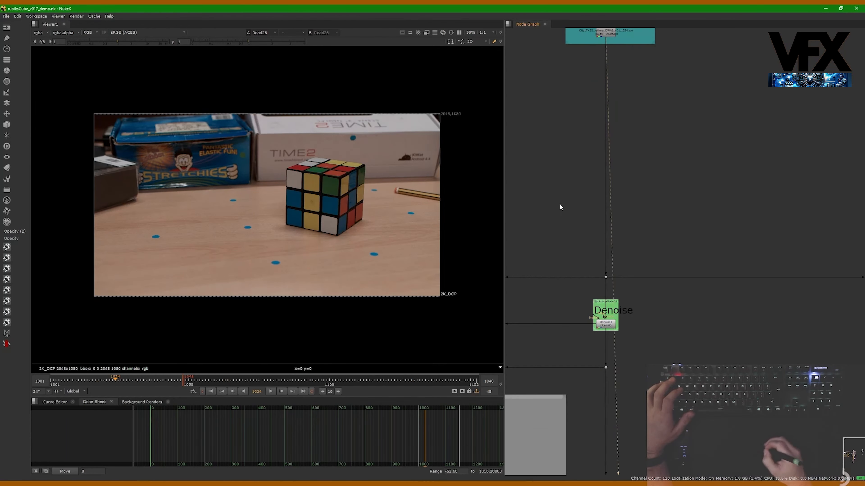
middle_click_drag(620, 98, 604, 190)
middle_click_drag(584, 230, 583, 300)
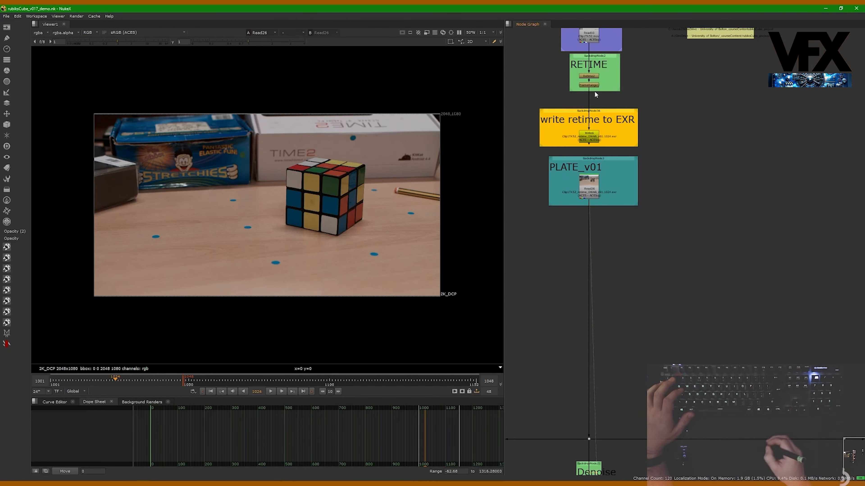
Show the Denoise node's result in the viewer, enlarged on the dark box beside the Stretchies pack
middle_click_drag(585, 267, 578, 107)
middle_click_drag(567, 291, 573, 223)
middle_click_drag(557, 277, 600, 266, "alt")
middle_click_drag(630, 250, 648, 240)
key("1")
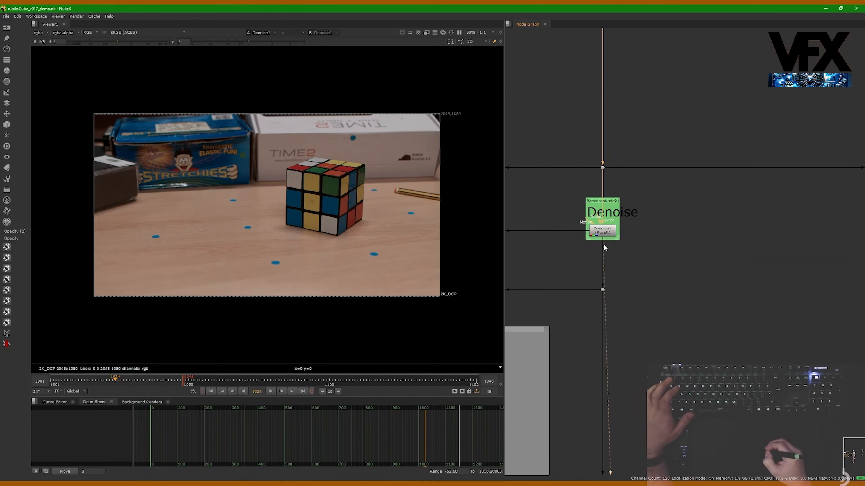
mouse_move(111, 189)
middle_mouse_down("alt")
mouse_move(147, 185)
mouse_move(237, 139)
middle_mouse_up("alt")
Open the Denoise node's properties and adjust its noise analysis region to fit the flat dark side of the box
double_click(602, 231)
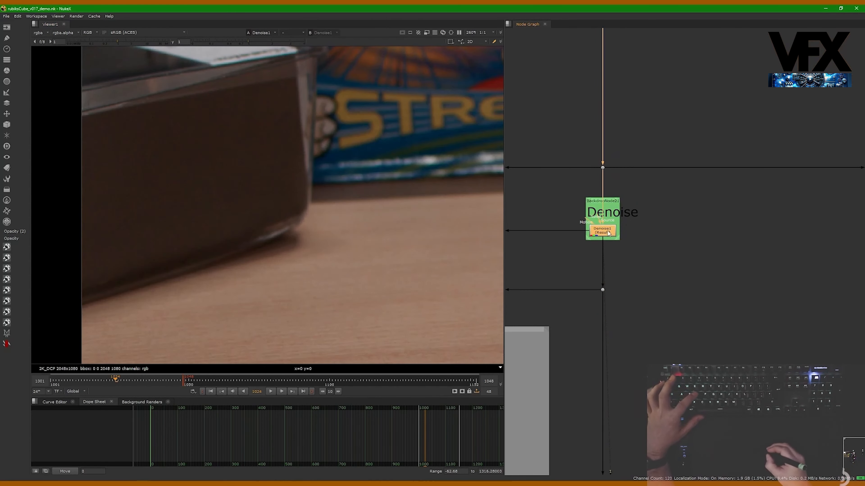
left_click_drag(213, 167, 209, 165)
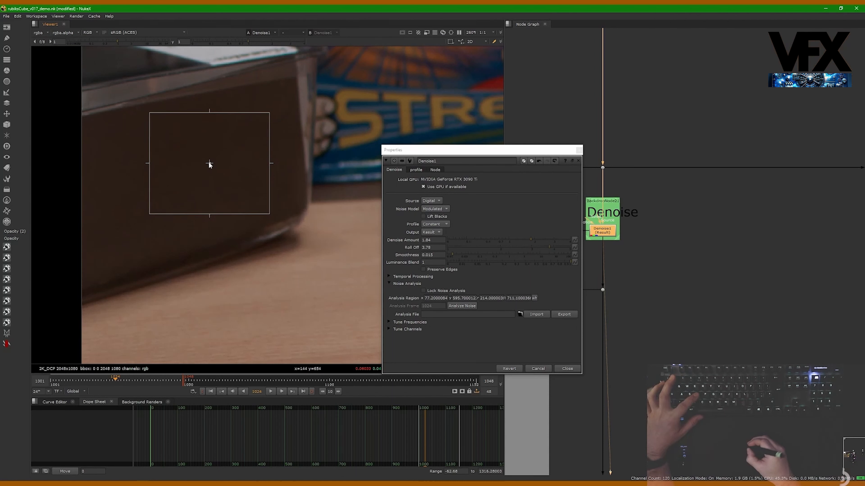
left_click_drag(270, 112, 269, 113)
left_click_drag(269, 215, 263, 217)
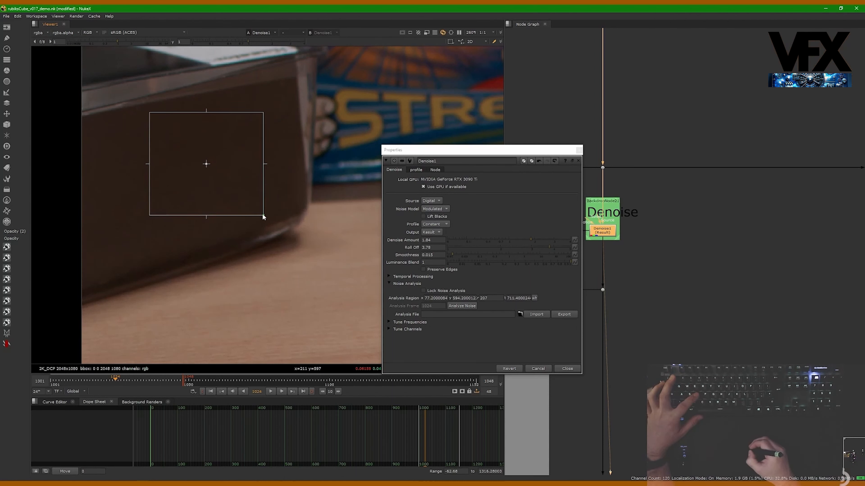
scroll(242, 154, "down", 2)
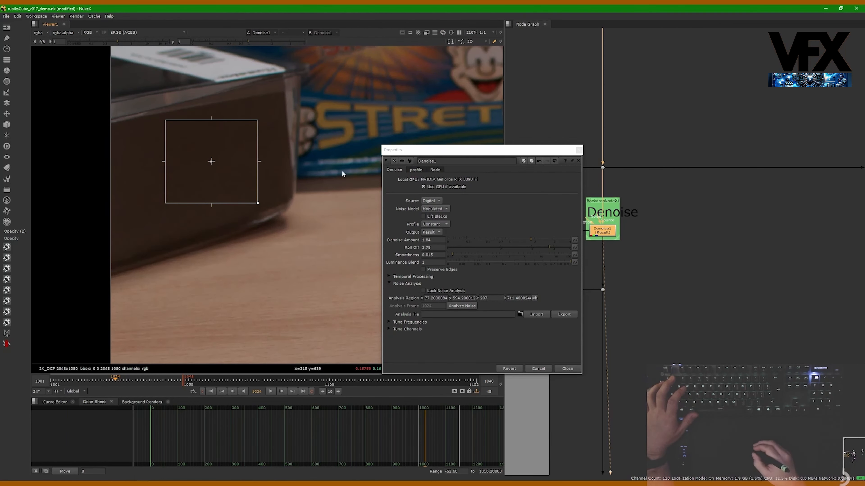
Nudge the analysis region slightly on the dark box side and close the Denoise properties
left_click_drag(443, 150, 405, 134)
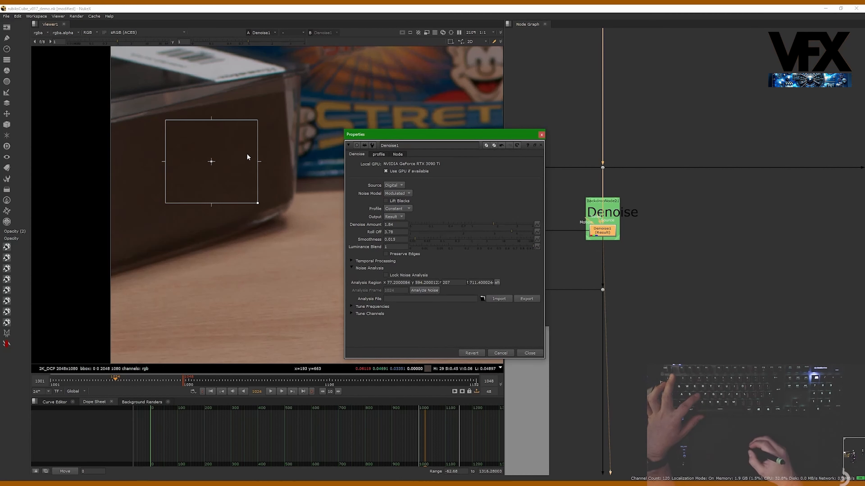
left_click_drag(211, 162, 211, 164)
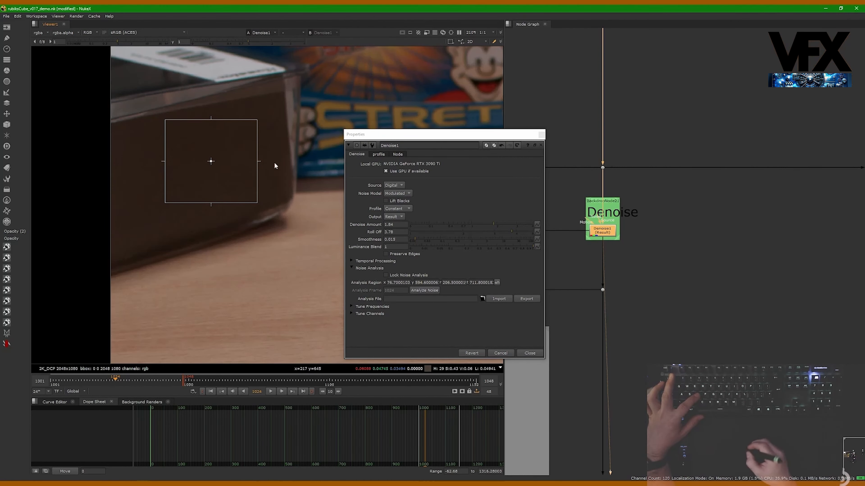
left_click(542, 134)
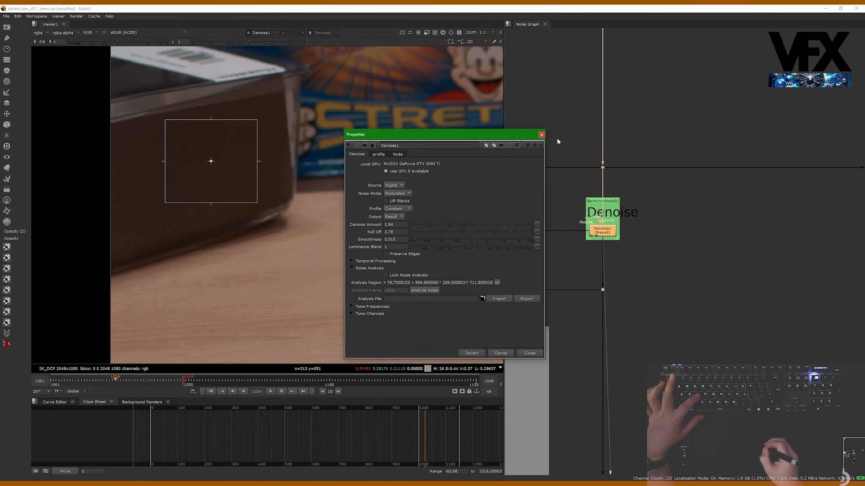
left_click_drag(513, 137, 519, 126)
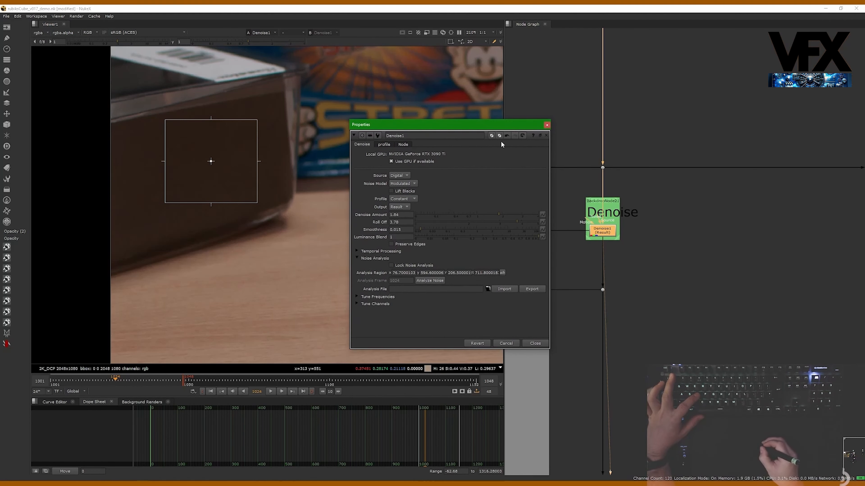
left_click(547, 125)
Highlight the main B stream by selecting its nodes from the OCD plate down to the final comp write, and clear the selection
scroll(629, 271, "down", 2)
left_click(644, 279)
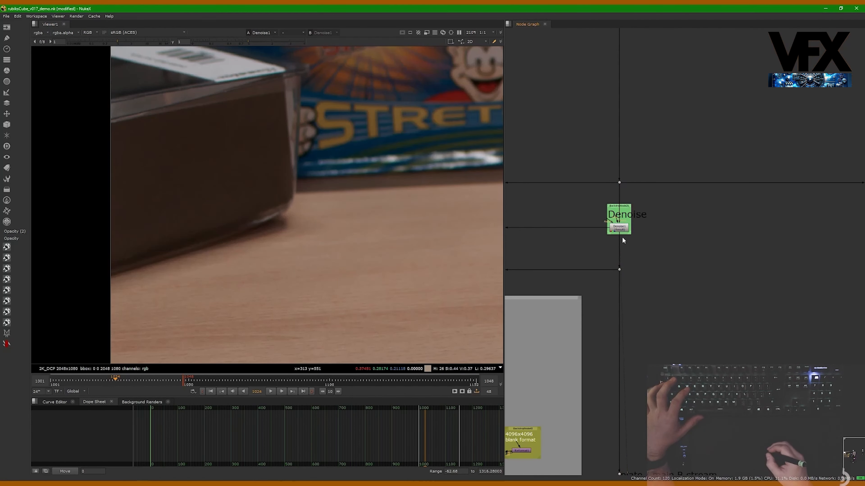
left_click_drag(621, 241, 653, 285)
scroll(654, 284, "down", 3)
middle_click_drag(636, 267, 634, 221)
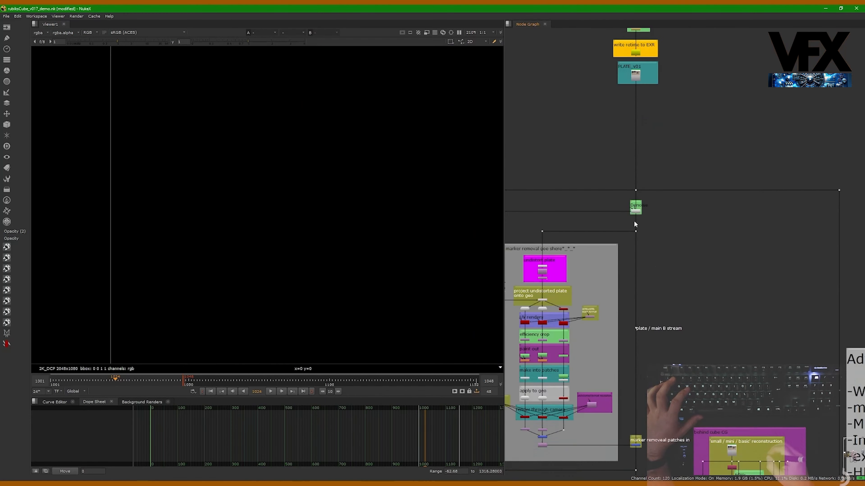
scroll(628, 171, "down", 4)
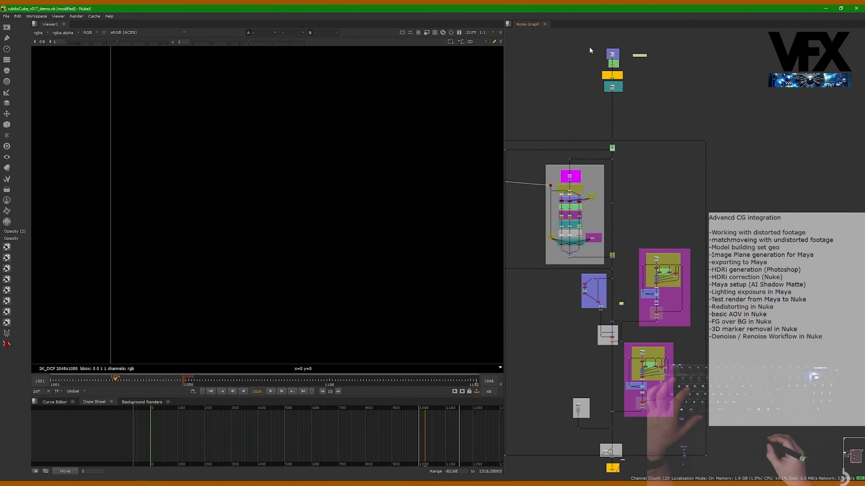
left_click_drag(601, 36, 620, 474)
middle_click_drag(612, 366, 604, 328)
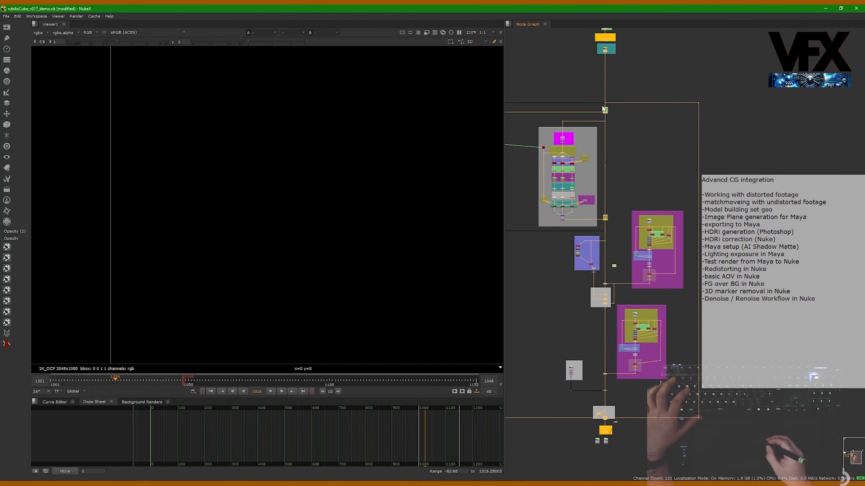
middle_click_drag(614, 173, 619, 216)
left_click(619, 215)
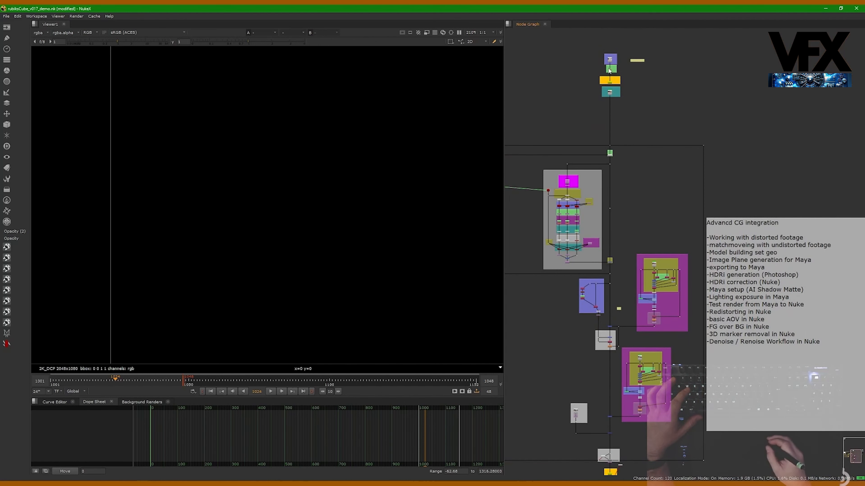
Bring the Denoise node's result back into the viewer
scroll(592, 175, "up", 5)
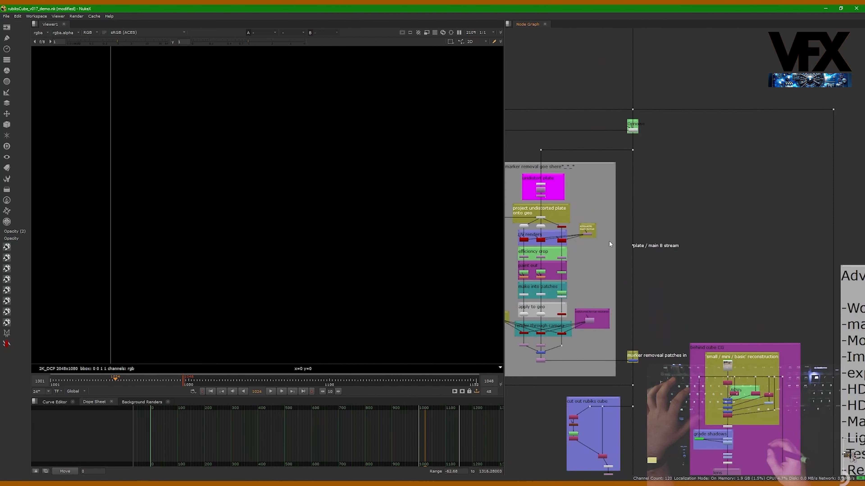
left_click(635, 128)
key("1")
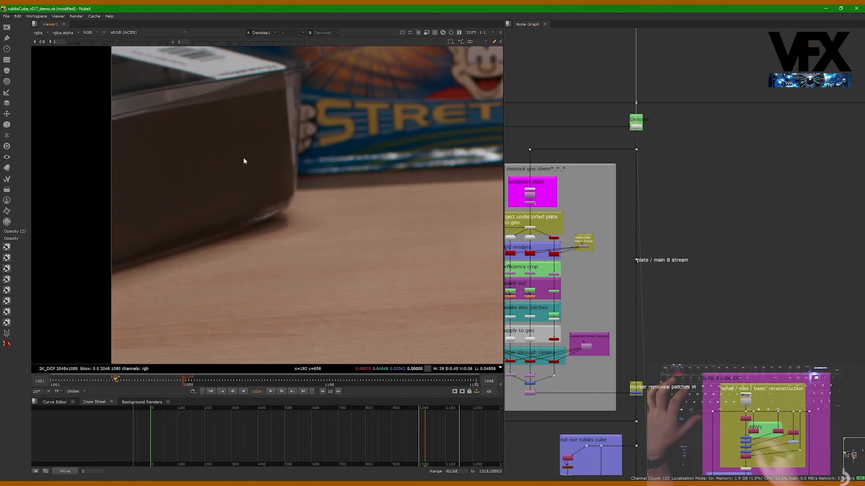
Trace the main B stream in the node graph from the plate past Denoise down to the marker removal section
scroll(243, 158, "down", 4)
middle_click_drag(281, 160, 189, 148)
middle_click_drag(635, 146, 663, 191)
left_click(671, 191)
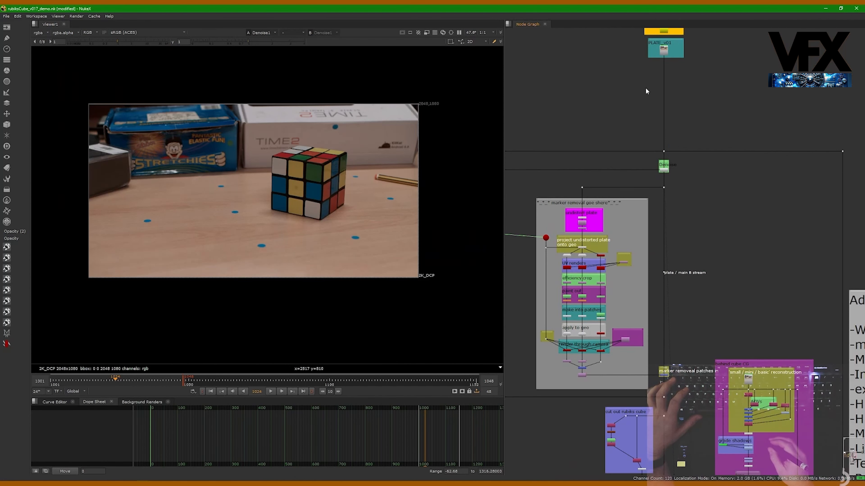
scroll(668, 94, "down", 1)
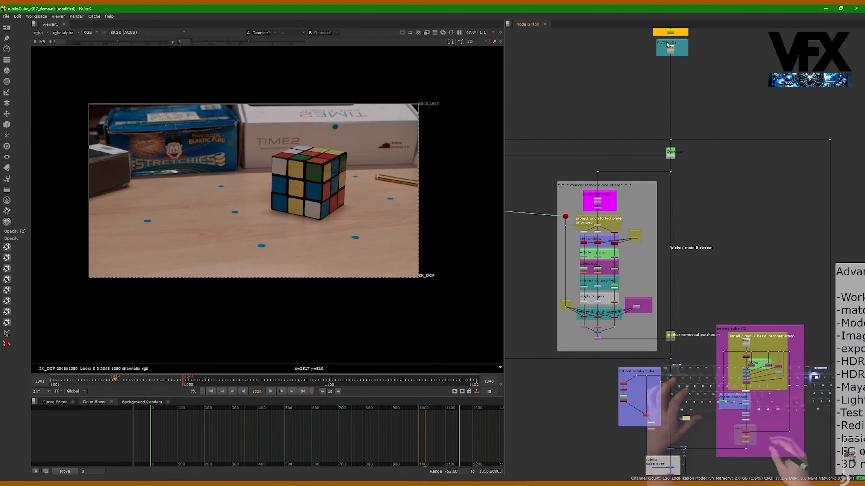
middle_click_drag(682, 275, 670, 239)
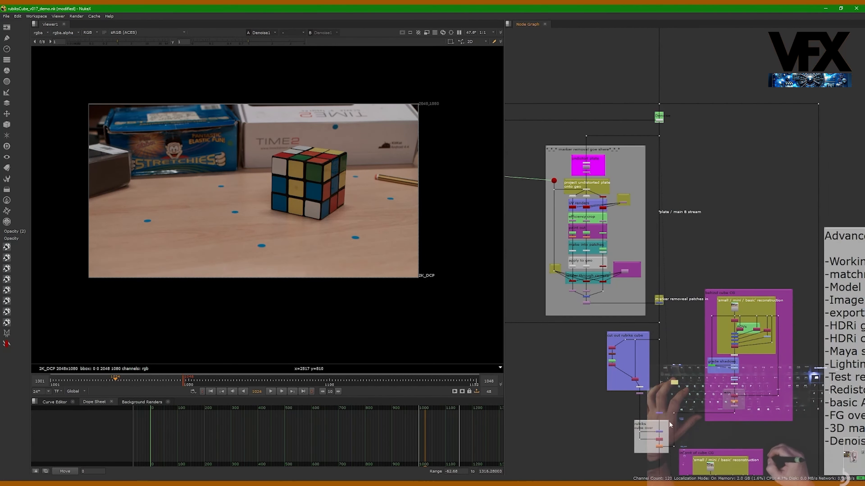
middle_click_drag(662, 87, 644, 176)
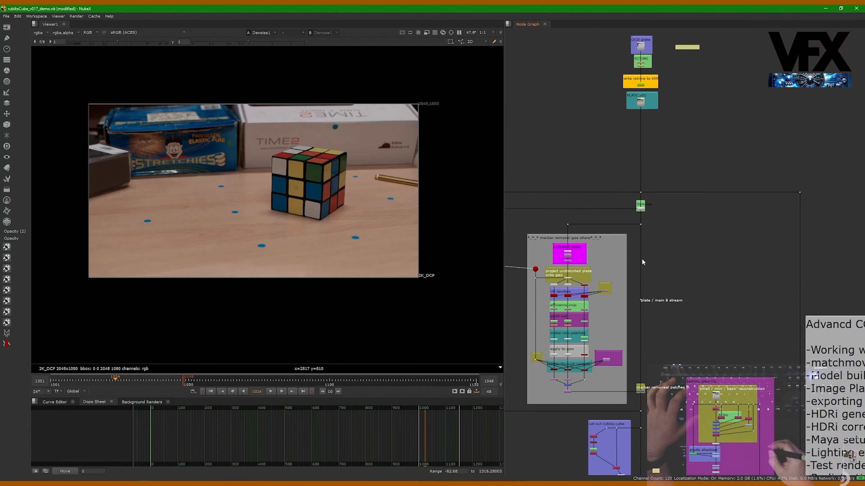
middle_click_drag(645, 333, 643, 220)
scroll(639, 171, "up", 2)
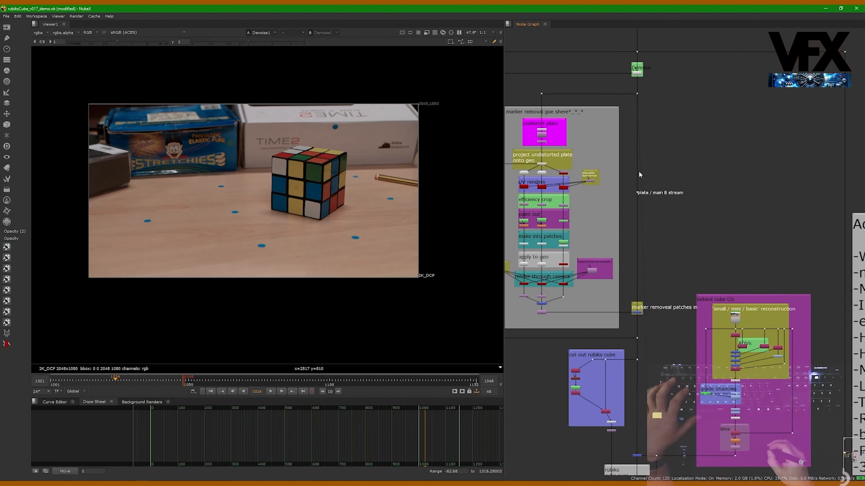
middle_click_drag(611, 274, 620, 178)
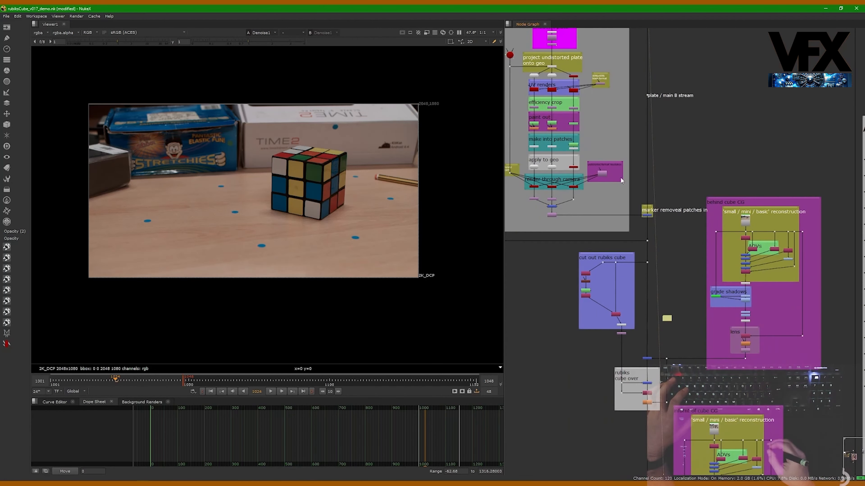
middle_click_drag(606, 206, 667, 225, "alt")
Show the marker removal patches merge in the viewer, highlight the entire marker removal section, and reselect the merge
left_click(691, 231, "ctrl+shift")
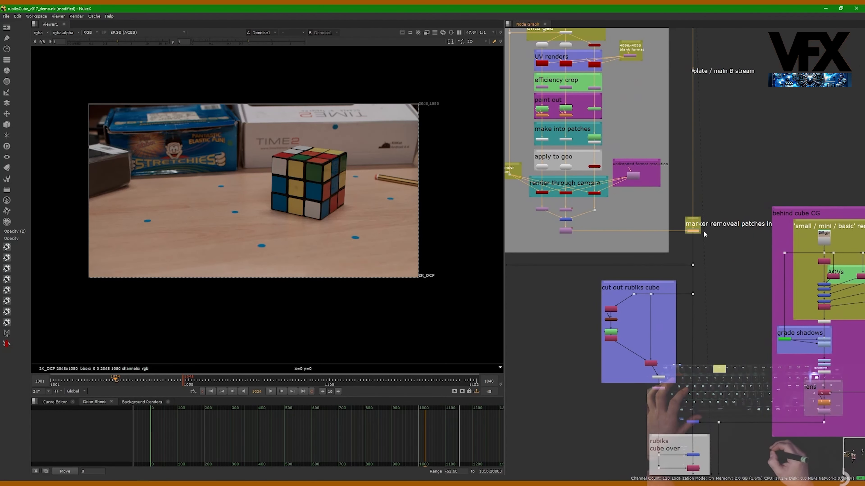
middle_click_drag(683, 239, 696, 271)
middle_click_drag(666, 214, 691, 267)
left_click_drag(522, 35, 711, 340)
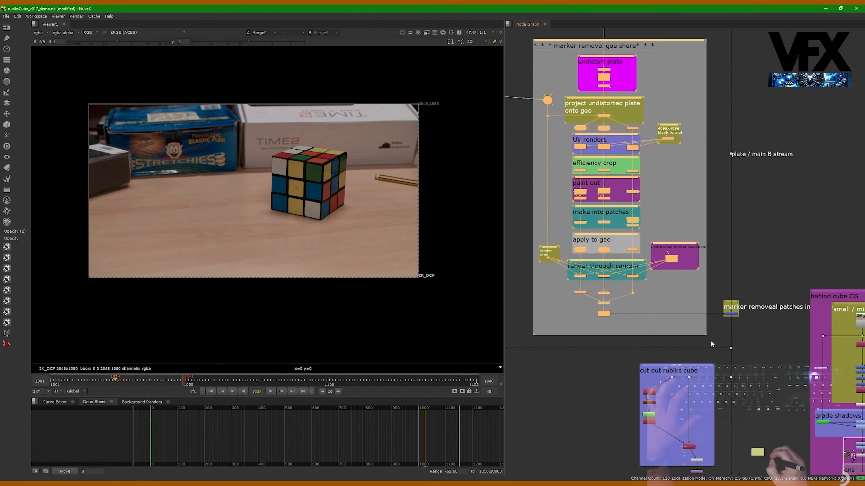
left_click(711, 299)
left_click(734, 312)
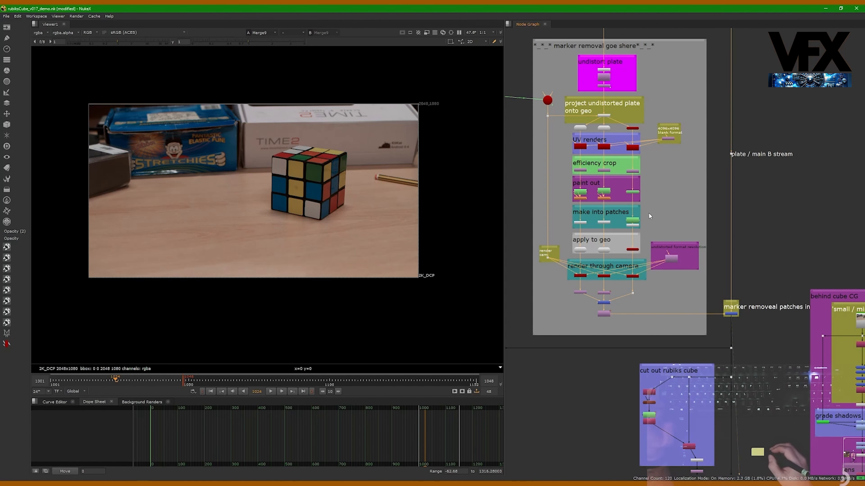
View the marker removal section's final lens distortion output and play the shot to check the isolated patches
middle_click_drag(727, 273, 701, 300)
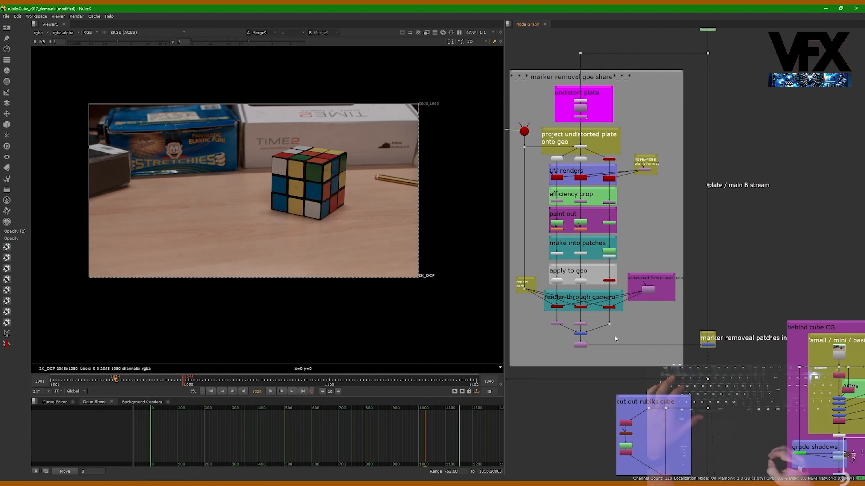
scroll(614, 335, "up", 1)
middle_click_drag(686, 211, 681, 256)
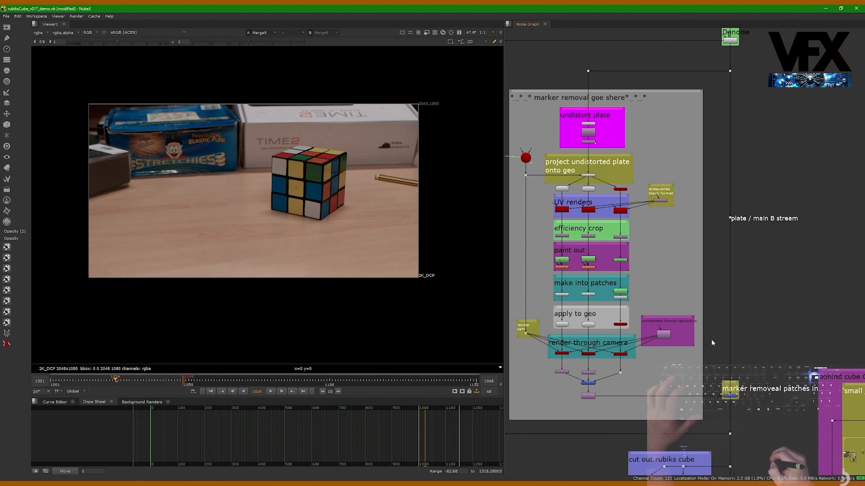
scroll(585, 409, "up", 2)
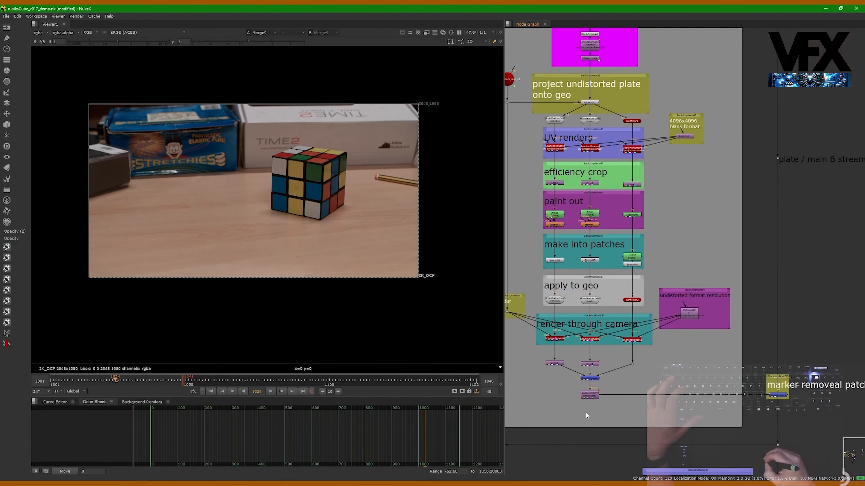
left_click(589, 396)
key("1")
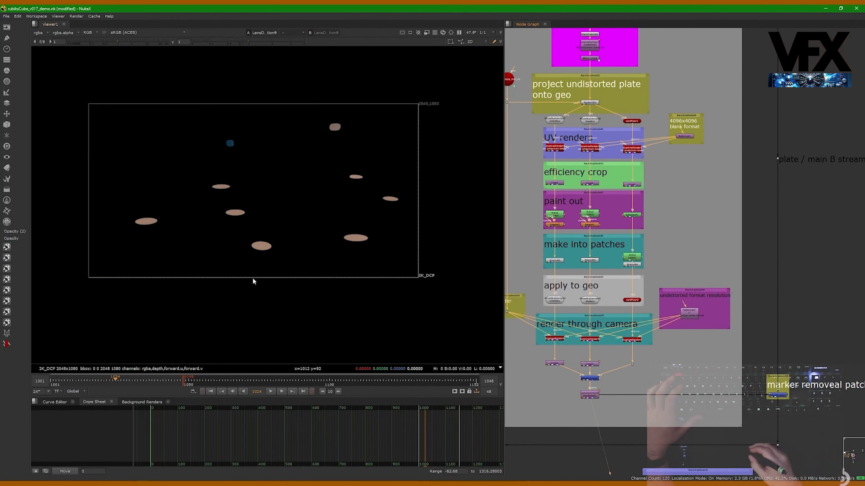
key("l")
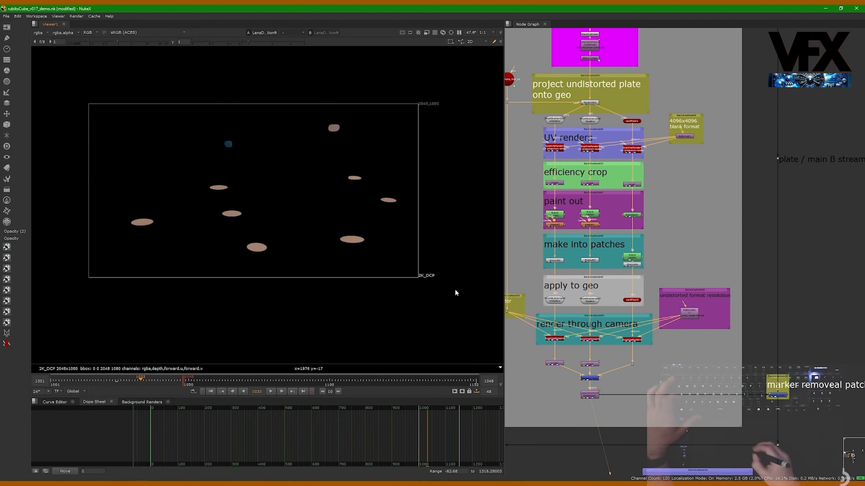
Return the marker removal merge to the viewer and toggle it off and on to compare the plate with and without markers
middle_click_drag(786, 386, 739, 340)
left_click(731, 349)
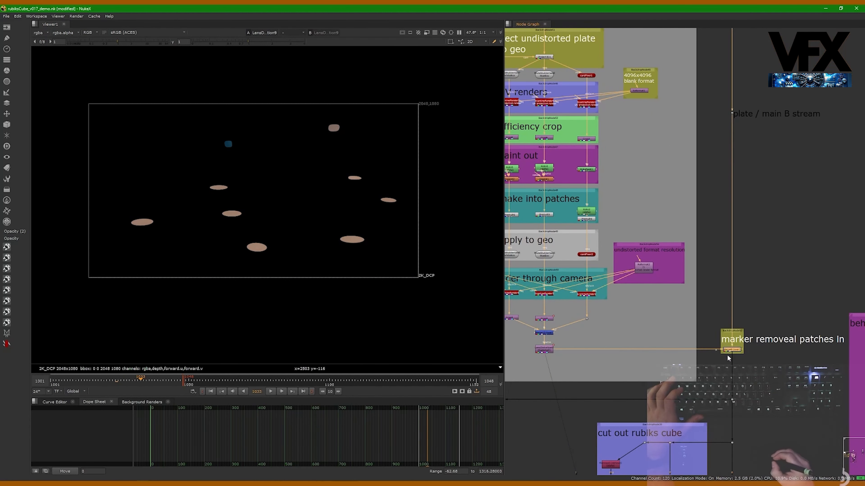
key("1")
key("d")
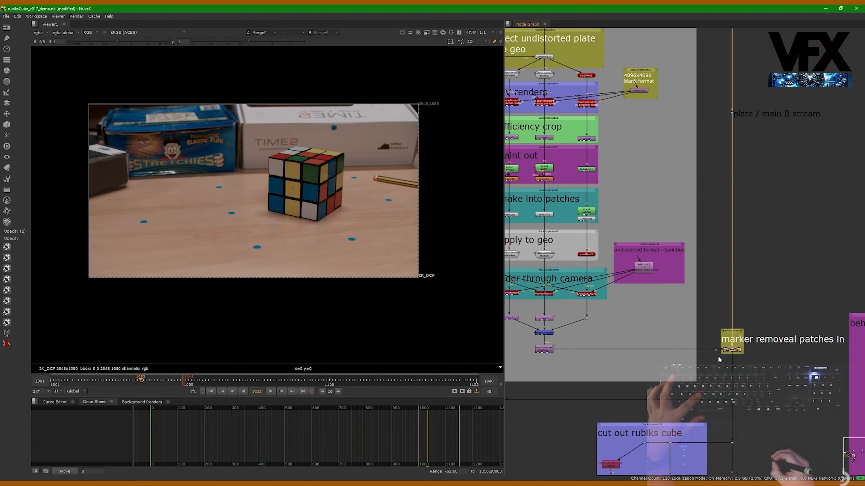
key("d")
Follow the B stream down past the cube cut-out to the merge that brings in the behind cube CG, and examine that branch
mouse_move(728, 379)
middle_mouse_down()
mouse_move(737, 365)
mouse_move(693, 298)
mouse_move(706, 230)
mouse_move(675, 188)
middle_mouse_up()
left_click_drag(693, 107, 652, 149)
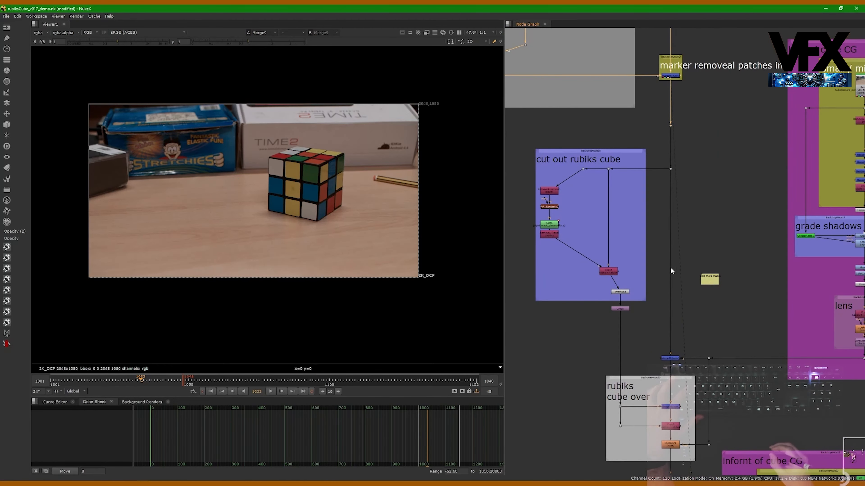
middle_click_drag(670, 267, 669, 228)
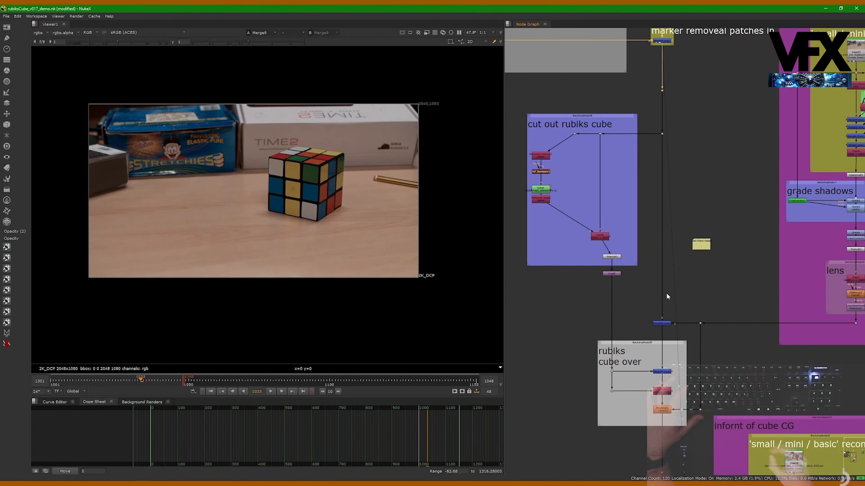
middle_click_drag(666, 292, 655, 282)
scroll(638, 306, "up", 1)
left_click_drag(631, 302, 668, 323)
middle_click_drag(679, 326, 613, 341)
scroll(645, 321, "down", 2)
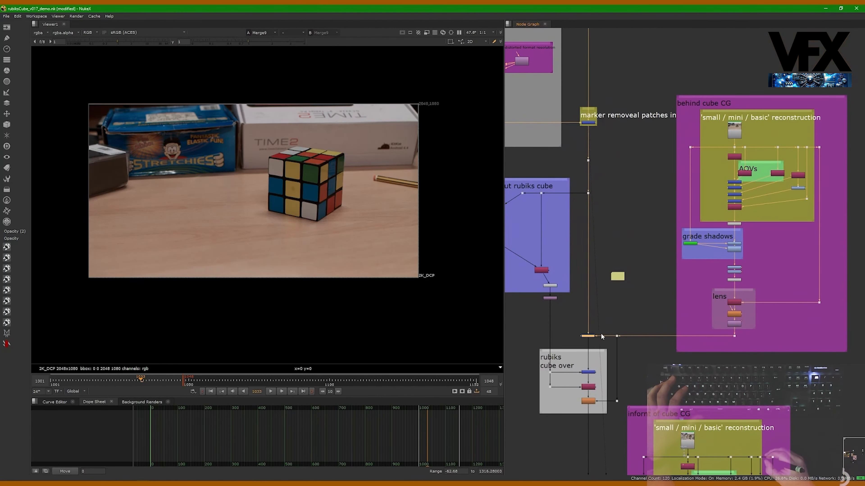
middle_click_drag(718, 336, 683, 322)
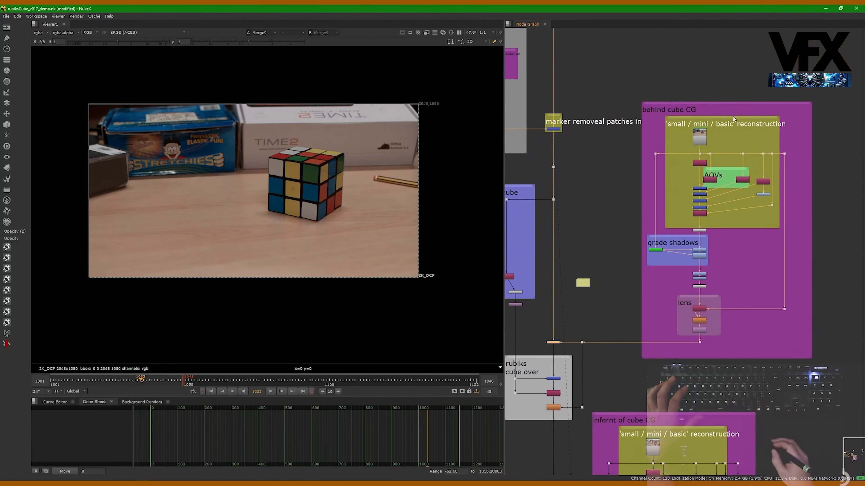
View the CG render feeding the behind cube CG section and inspect the cup up close
left_click(698, 140)
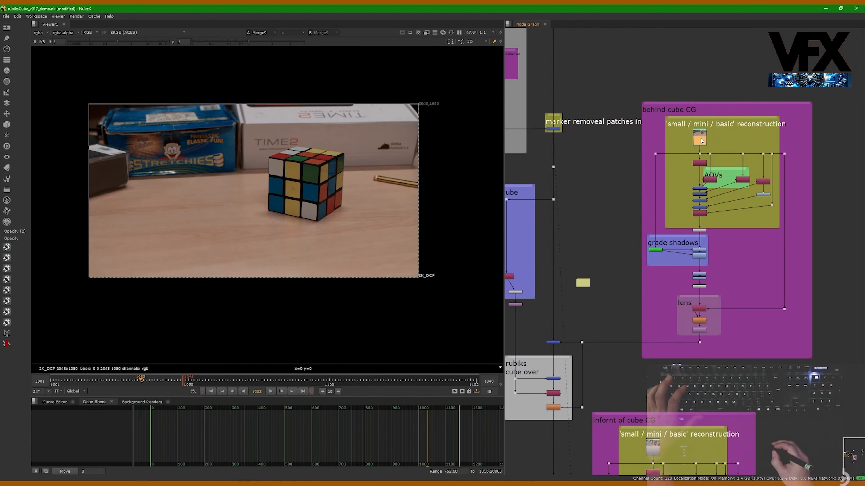
key("1")
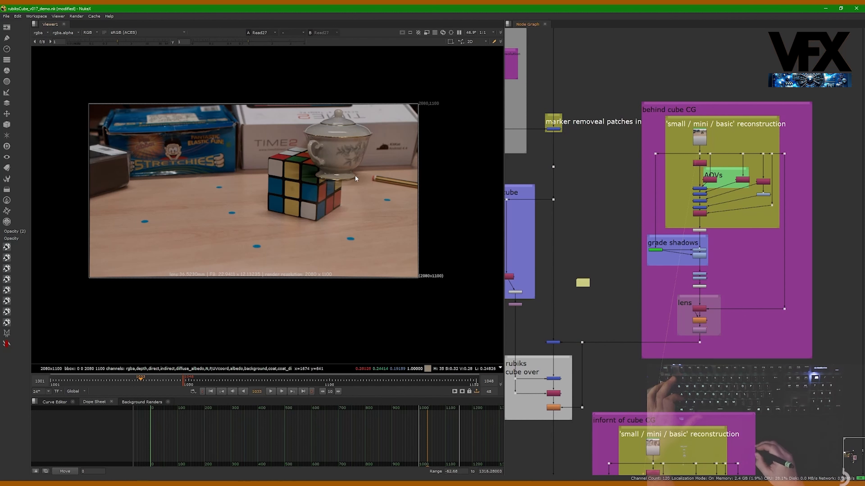
scroll(337, 155, "up", 4)
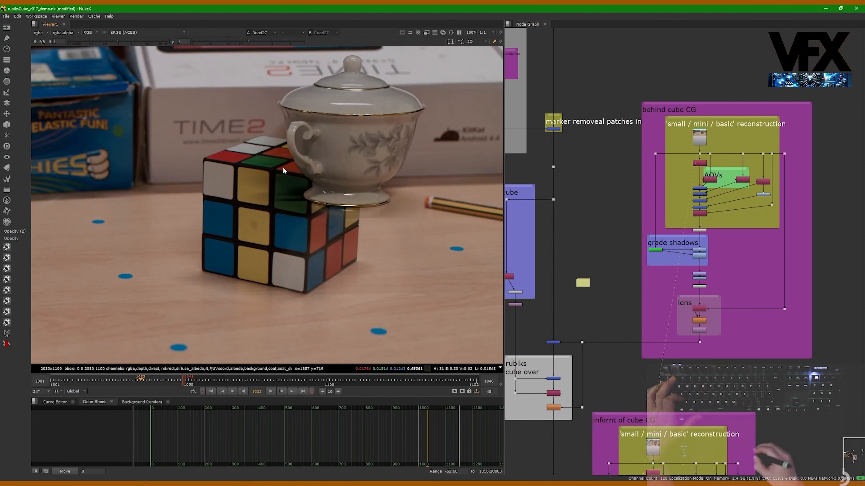
scroll(344, 182, "down", 2)
scroll(343, 186, "down", 1)
Check the alpha channel of the CG render in the viewer and return to the colour display
key("a")
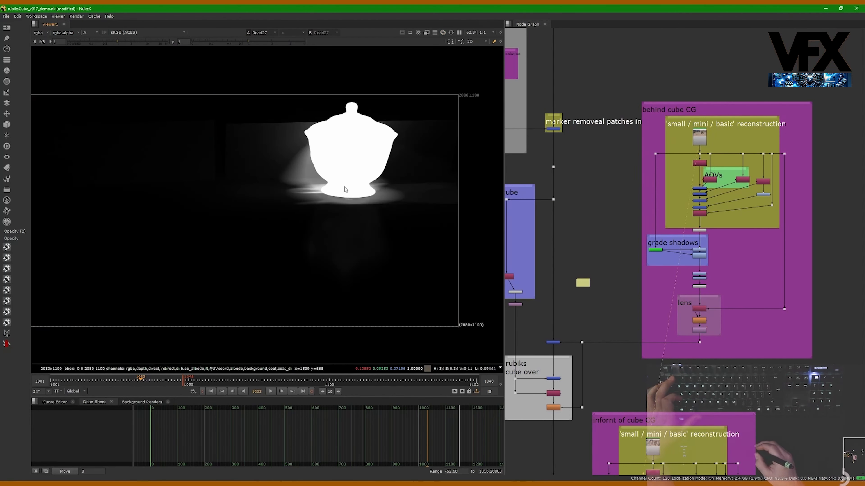
middle_click_drag(344, 186, 355, 203)
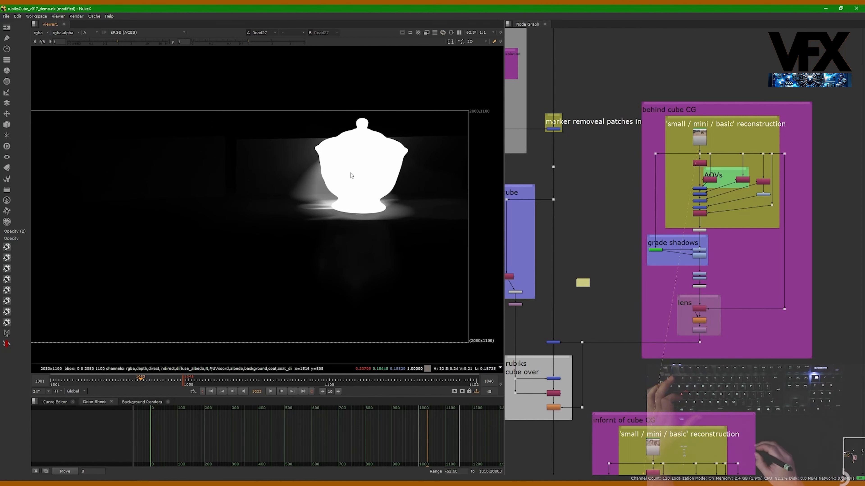
key("a")
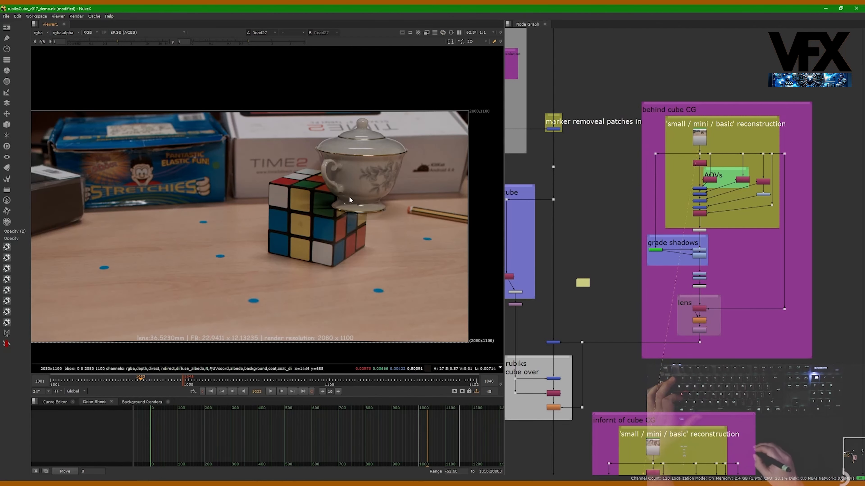
View the rebuilt cup at the Unpremult below the basic reconstruction, and the graded result at the Premult above the lens section
scroll(701, 224, "up", 2)
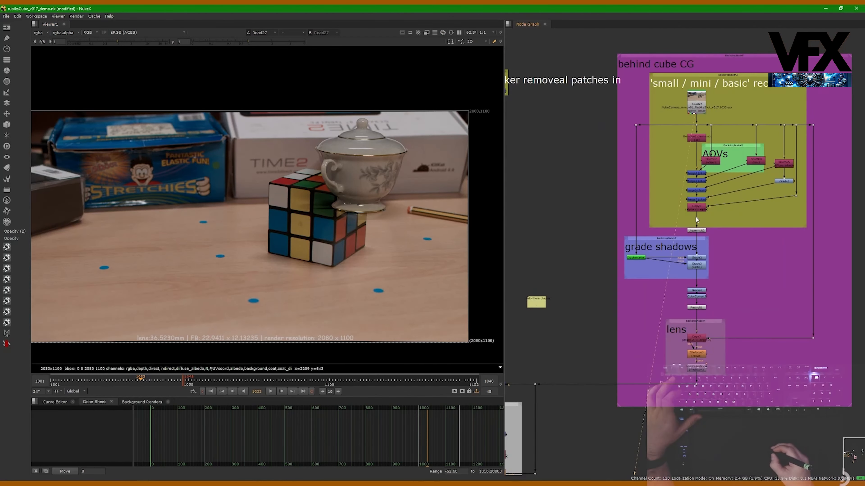
left_click(699, 211)
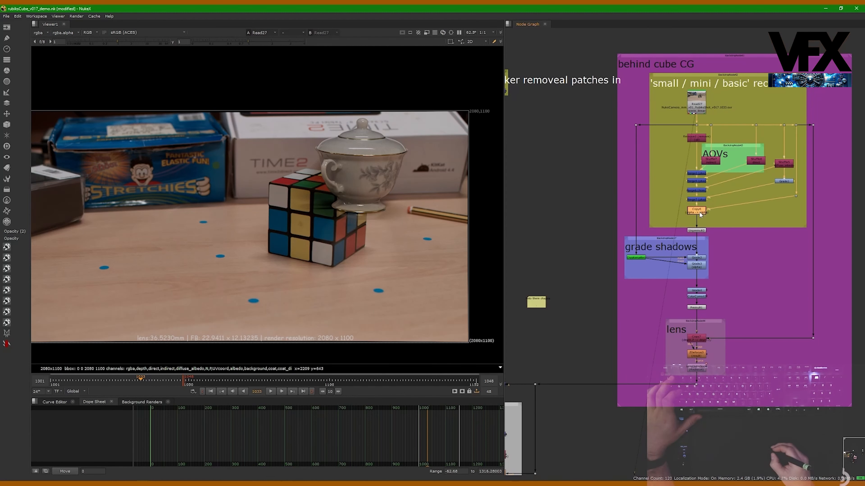
left_click(698, 231)
key("1")
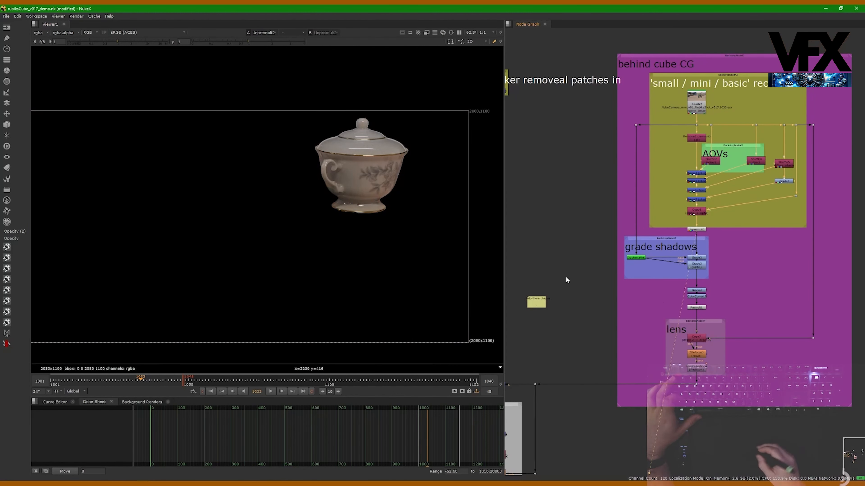
left_click(701, 309)
key("1")
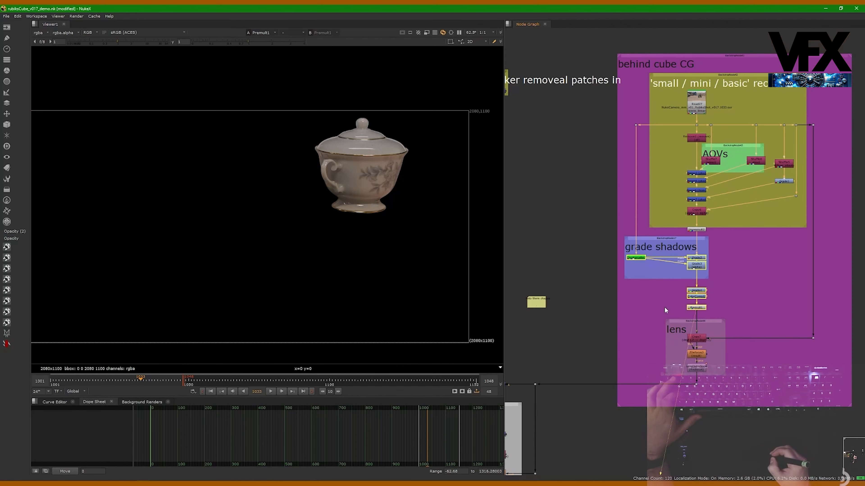
View the behind cube CG after its lens section, at the final lens distortion node
middle_click_drag(680, 345, 670, 299)
left_click(688, 321)
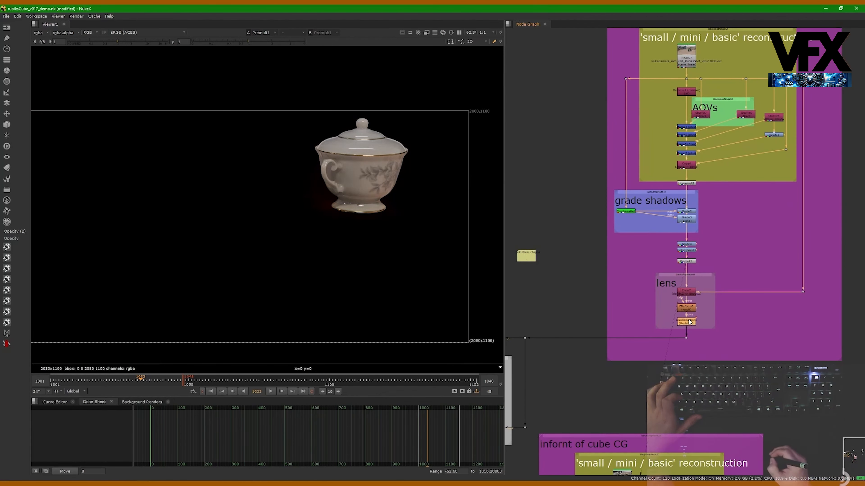
left_click(687, 308)
key("1")
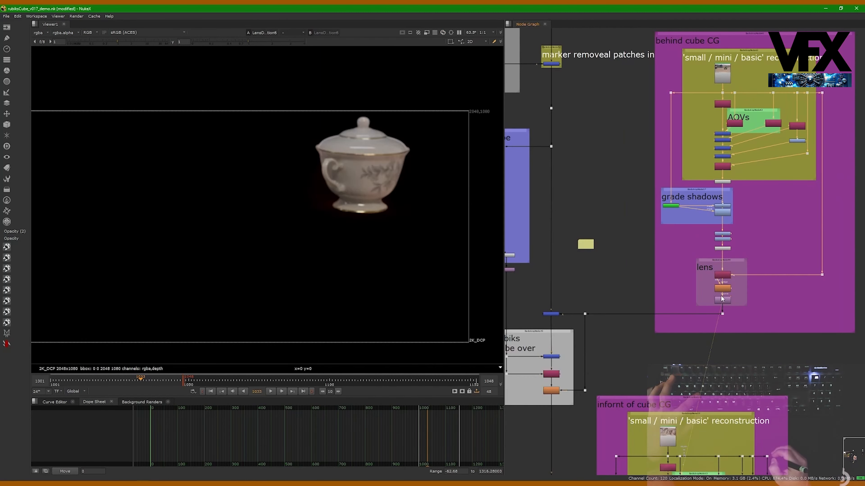
middle_click_drag(681, 58, 651, 64)
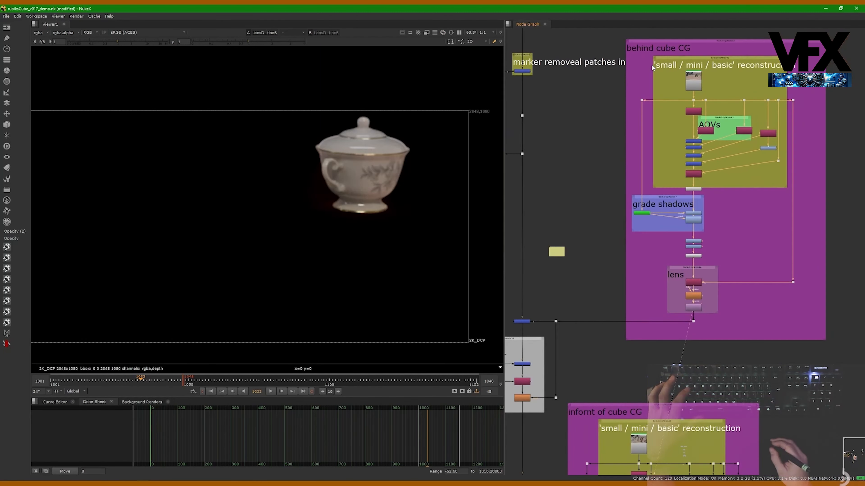
middle_click_drag(522, 326, 591, 303)
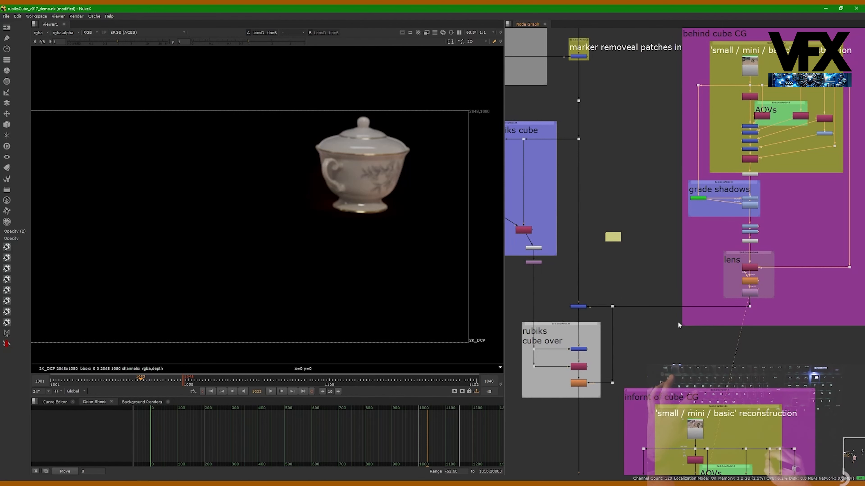
scroll(695, 312, "up", 2)
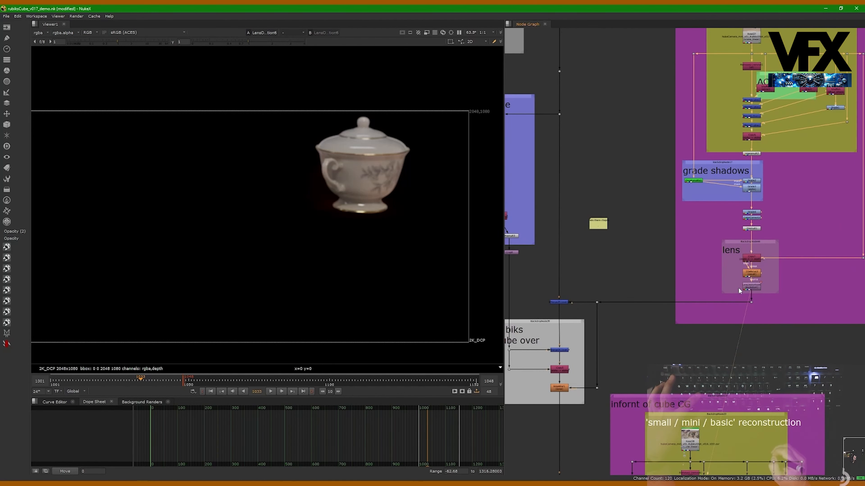
View the Merge that places the behind cube CG over the plate, toggling it off and on to compare
middle_click_drag(609, 304, 634, 294)
left_click_drag(606, 275, 569, 305)
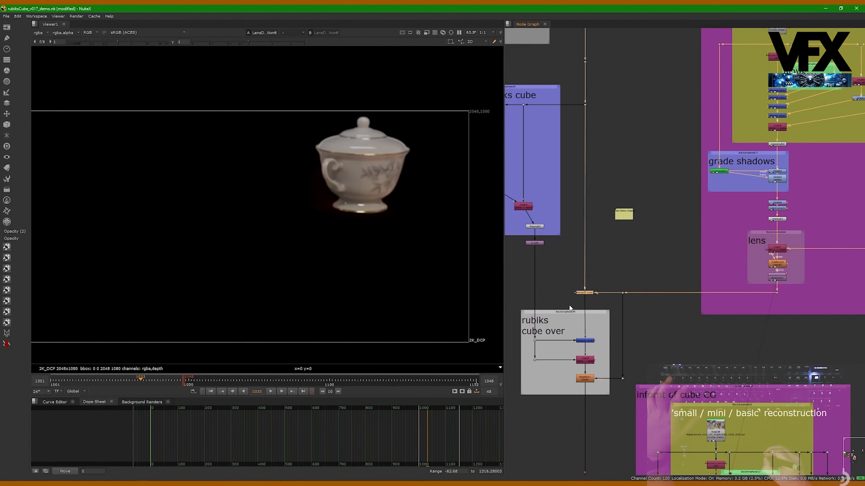
key("1")
key("d")
key("d")
key("d")
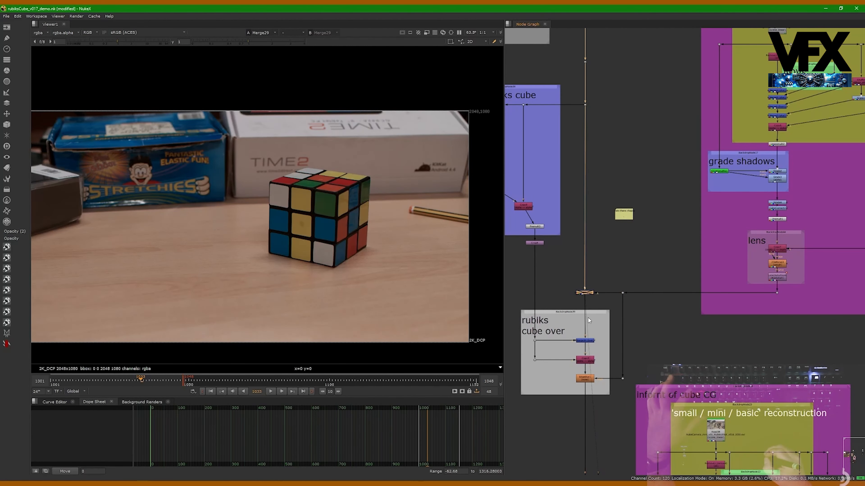
key("d")
Examine how the behind cube CG merge connects to the plate and to the rubiks cube over section
scroll(590, 319, "up", 1)
middle_click_drag(590, 319, 619, 283)
middle_click_drag(600, 224, 620, 209)
scroll(614, 209, "down", 1)
left_click_drag(554, 316, 578, 184)
left_click(576, 205)
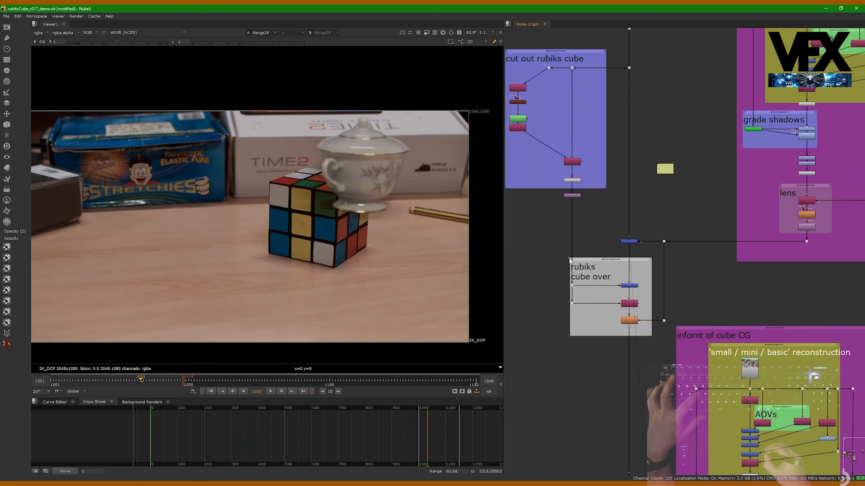
scroll(568, 258, "up", 3)
left_click_drag(569, 258, 548, 253)
left_click(622, 214)
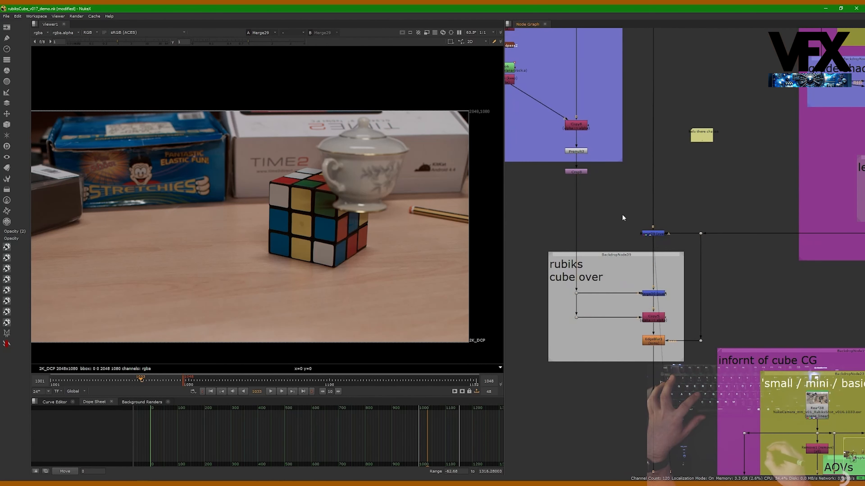
left_click(652, 233)
middle_click_drag(665, 243, 628, 224)
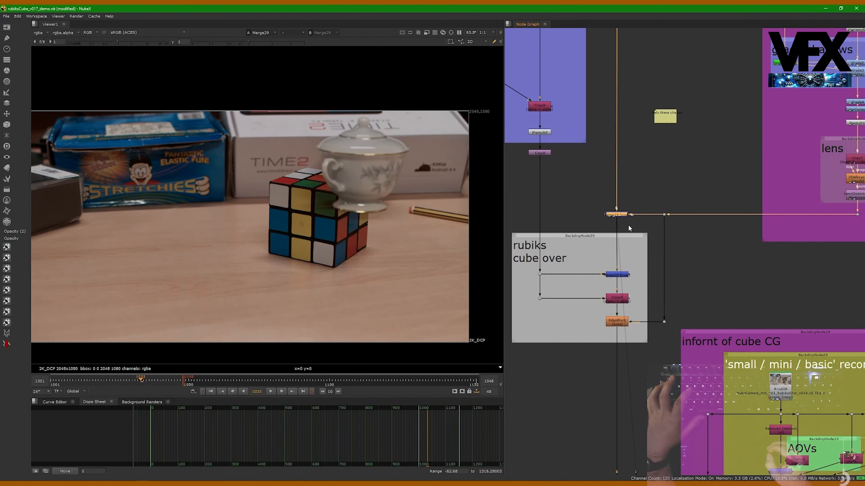
View the result of the rubiks cube over section at its final EdgeBlur node
mouse_move(584, 195)
left_mouse_down()
mouse_move(640, 227)
mouse_move(621, 262)
left_mouse_up()
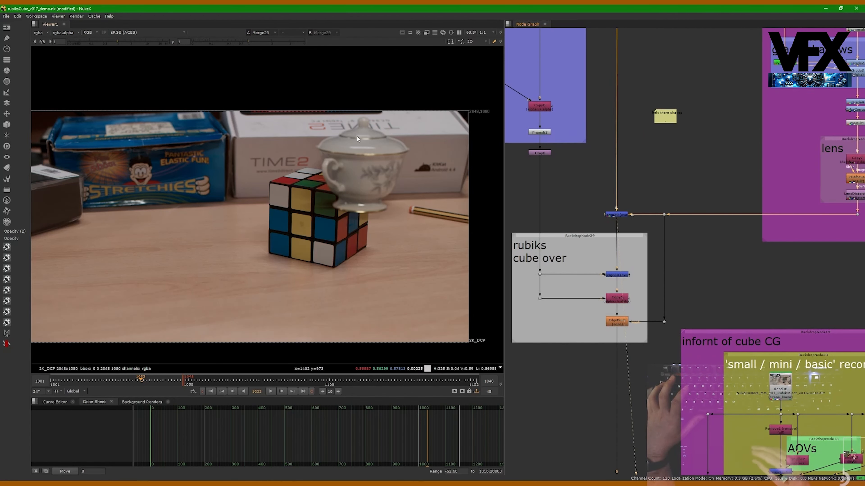
middle_click_drag(558, 203, 616, 204)
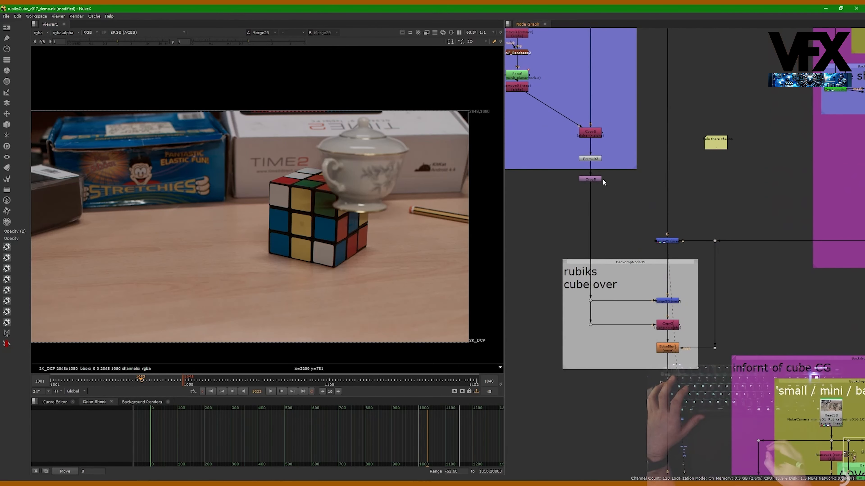
middle_click_drag(684, 343, 678, 296)
left_click(662, 303)
key("1")
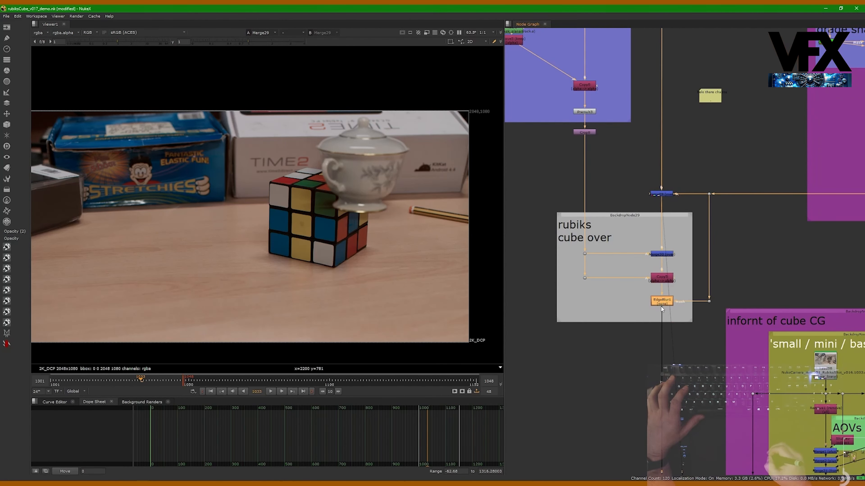
Adjust the spacing of the two Remove nodes above and below the Roto in the cut out rubiks cube section
middle_click_drag(672, 127, 658, 178)
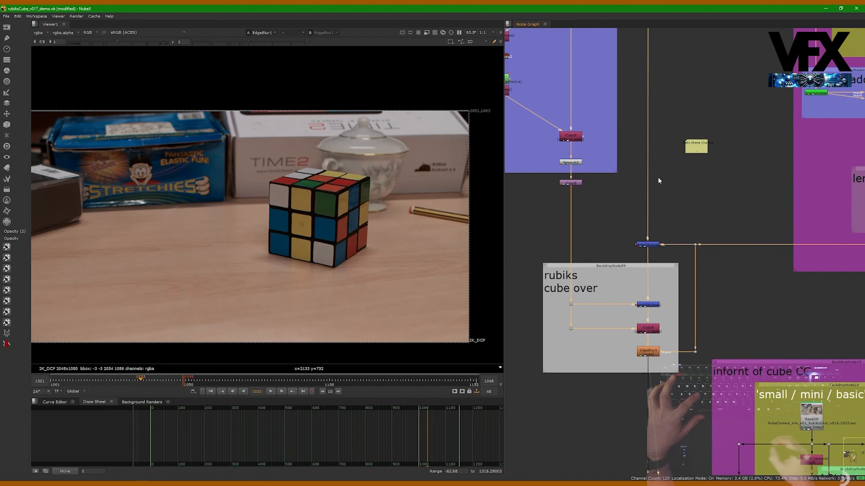
middle_click_drag(588, 172, 660, 177)
middle_click_drag(626, 146, 623, 218)
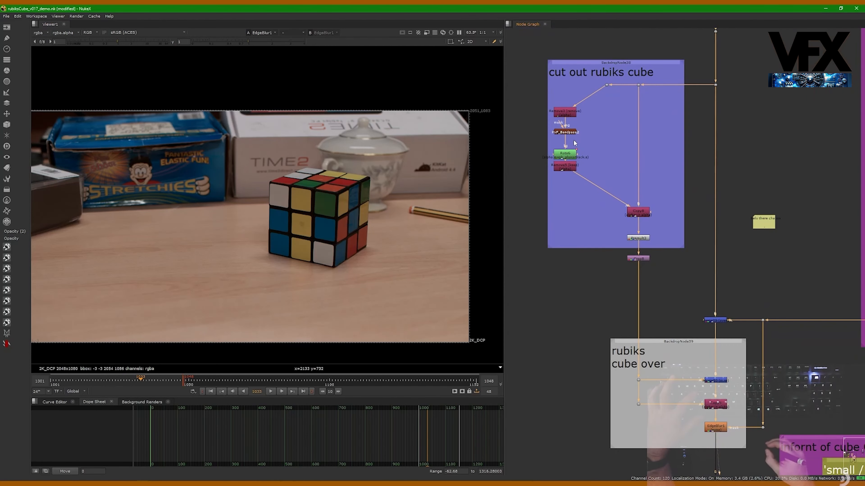
left_click_drag(573, 113, 574, 110)
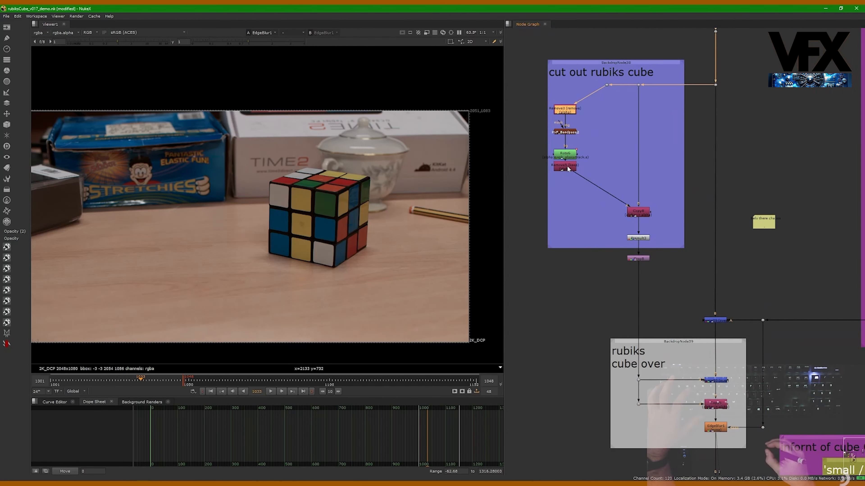
left_click_drag(567, 169, 567, 179)
View the alpha channel of the cube's Roto node and scrub back to frame 1029
left_click(567, 157)
key("1")
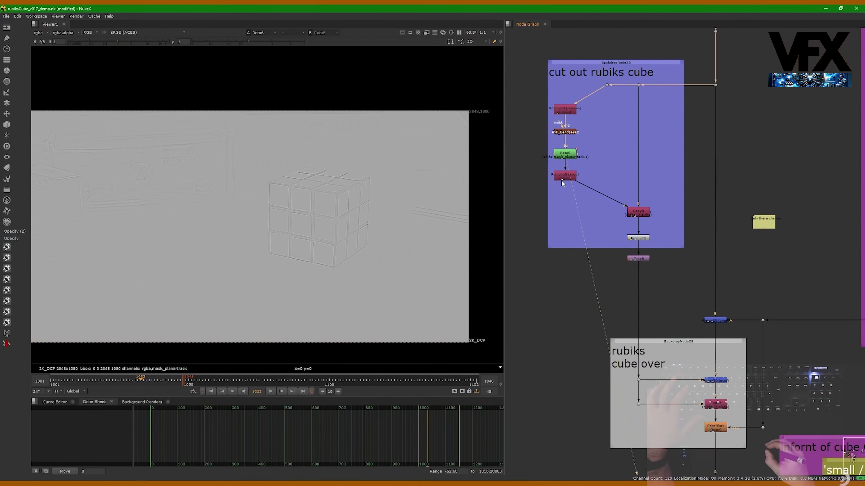
key("a")
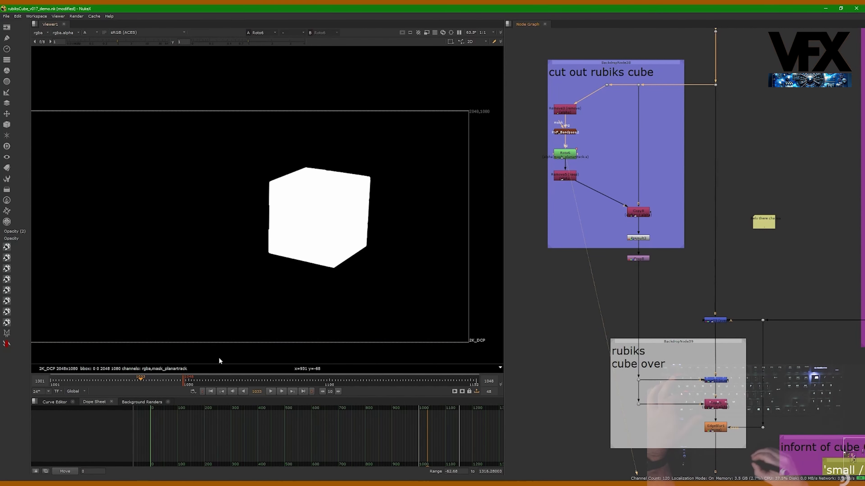
mouse_move(140, 380)
left_mouse_down()
mouse_move(104, 379)
mouse_move(129, 380)
left_mouse_up()
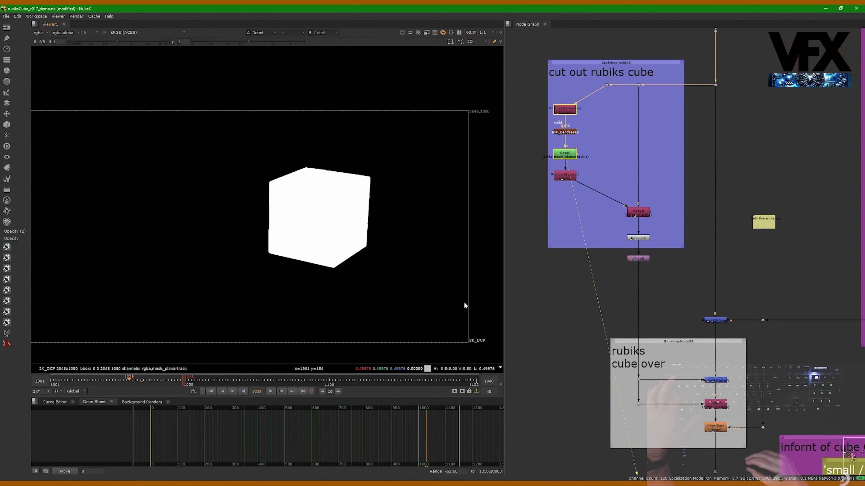
View the Copy below the cube roto in colour, and the cut-out cube at the Premult beneath it
middle_click_drag(621, 131, 574, 134)
left_click(592, 216)
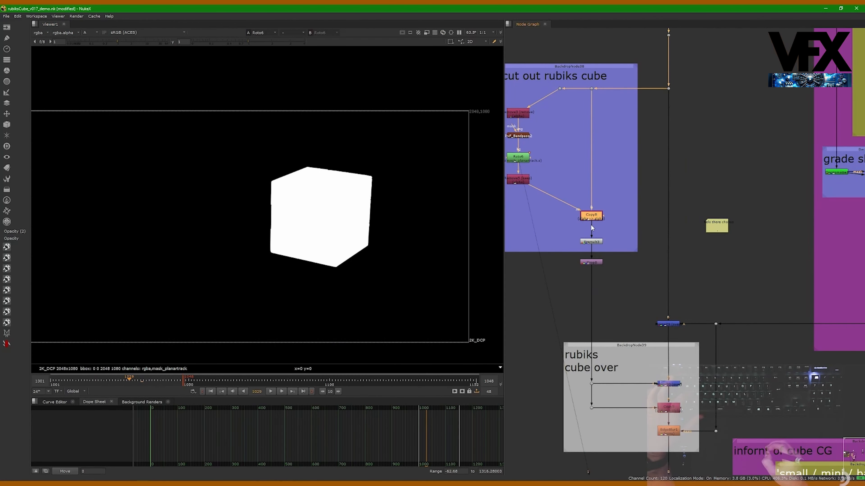
key("1")
key("a")
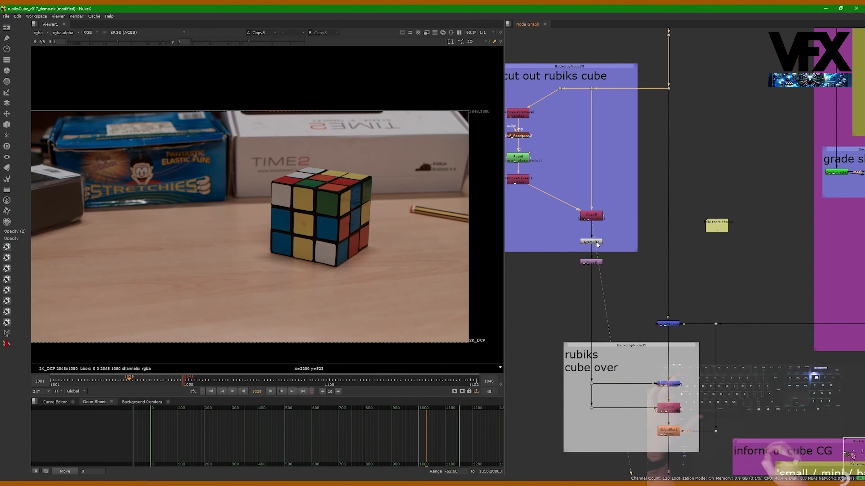
left_click_drag(591, 242, 591, 245)
key("1")
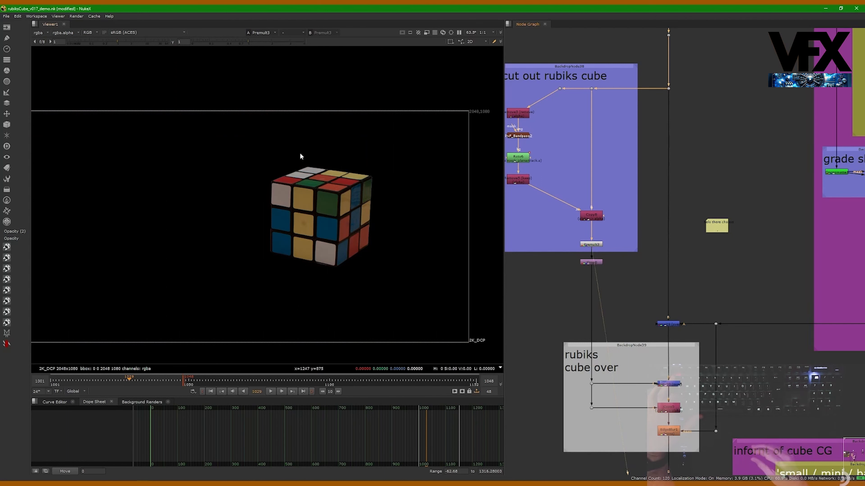
middle_click_drag(338, 192, 373, 184)
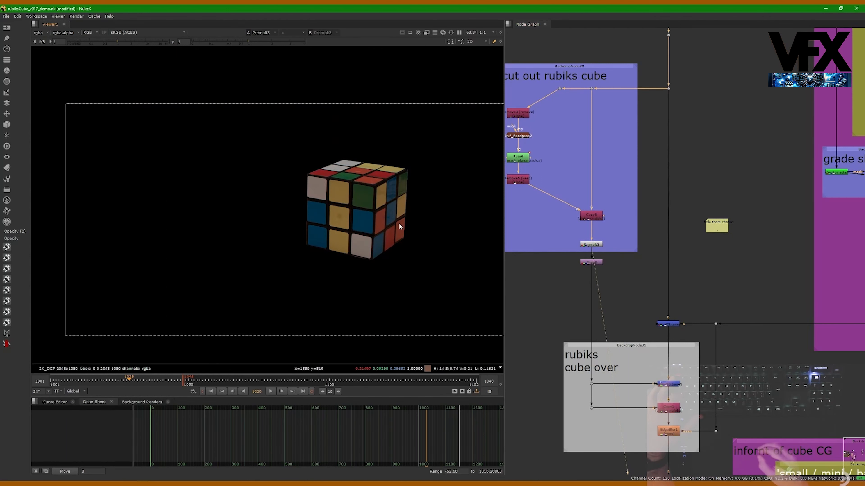
View the Merge in the rubiks cube over section and inspect the cube in front of the cup up close
middle_click_drag(599, 213, 605, 183)
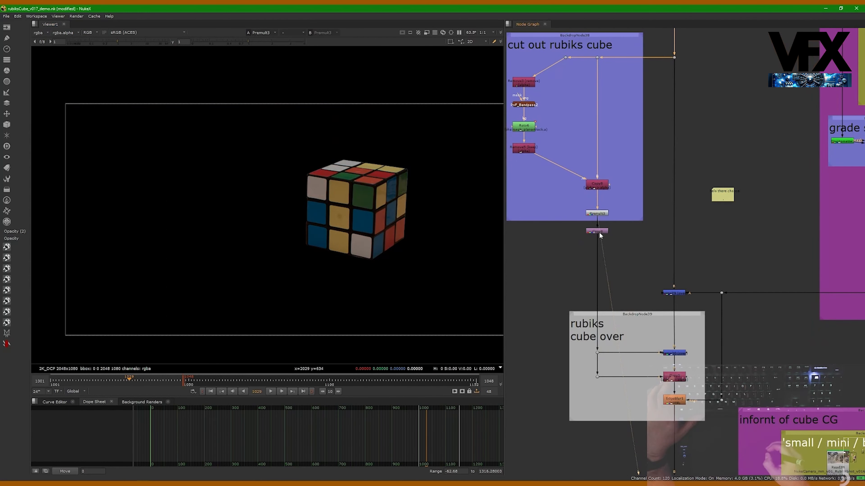
middle_click_drag(600, 235, 578, 162)
left_click(654, 282)
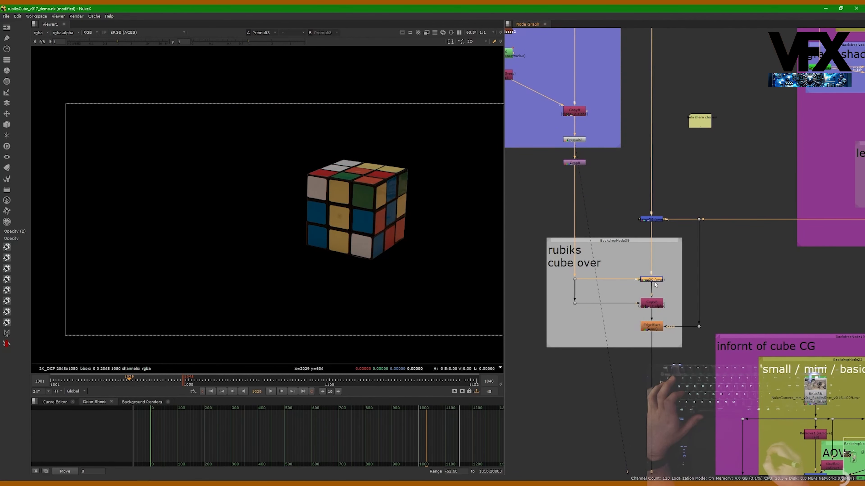
key("1")
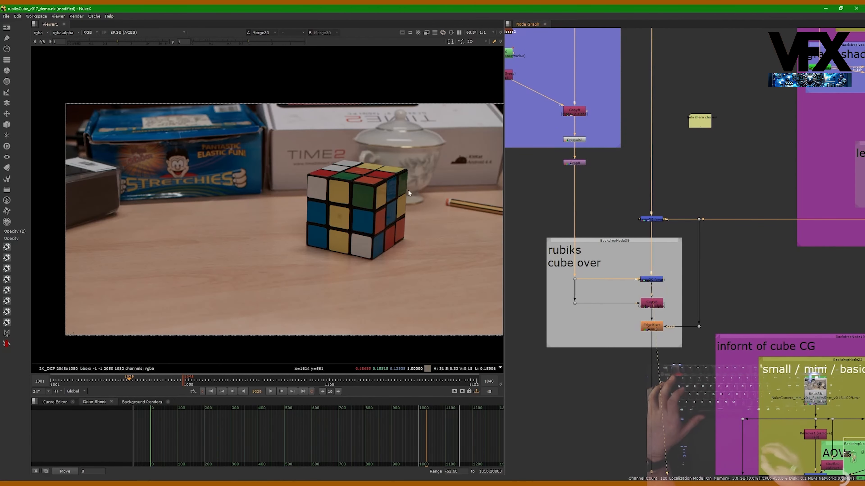
scroll(435, 166, "up", 4)
Compare the behind cube CG merge with the merge that puts the cut-out cube back over it
middle_click_drag(656, 229, 628, 206)
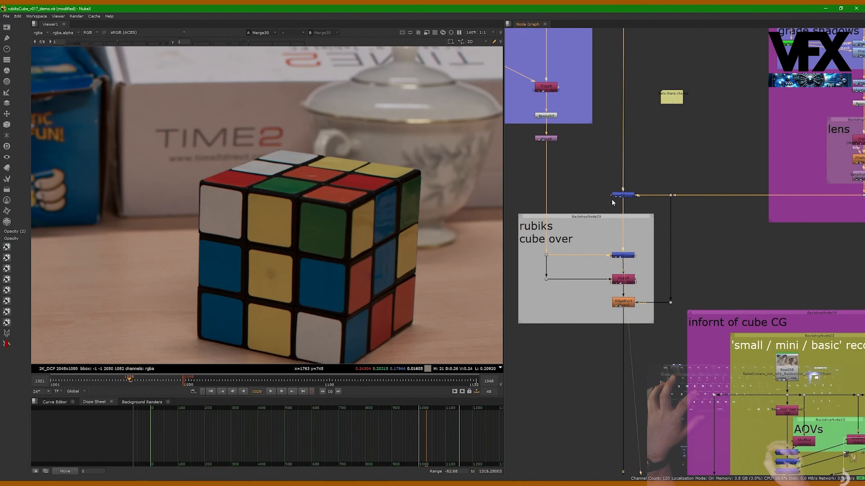
left_click(621, 195)
key("1")
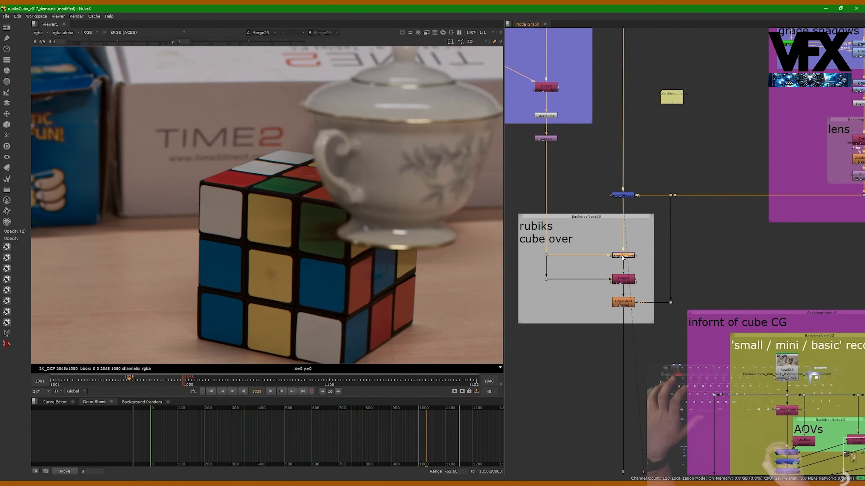
key("1")
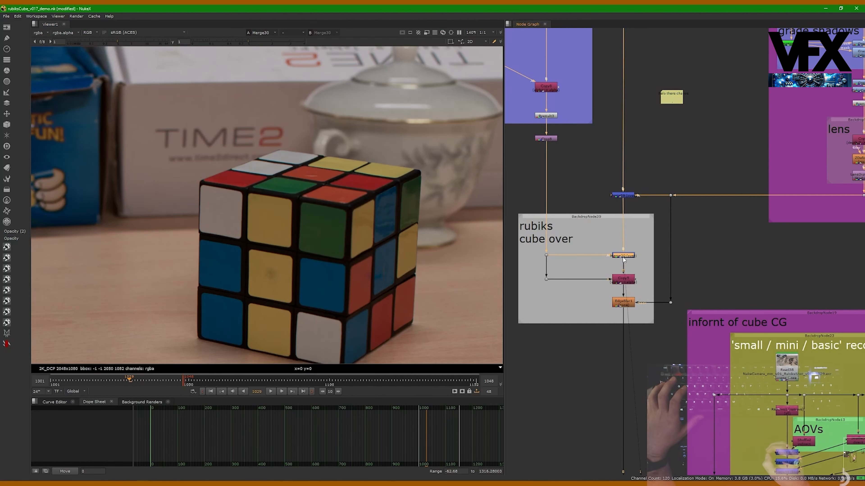
Examine the Copy below the cube merge and select the EdgeBlur node beneath it
middle_click_drag(623, 260, 621, 246)
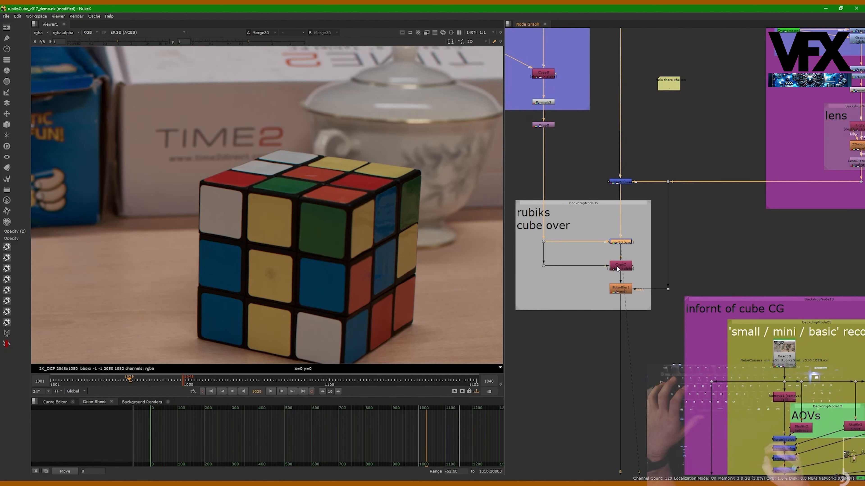
scroll(558, 358, "up", 2)
left_click_drag(554, 214, 527, 232)
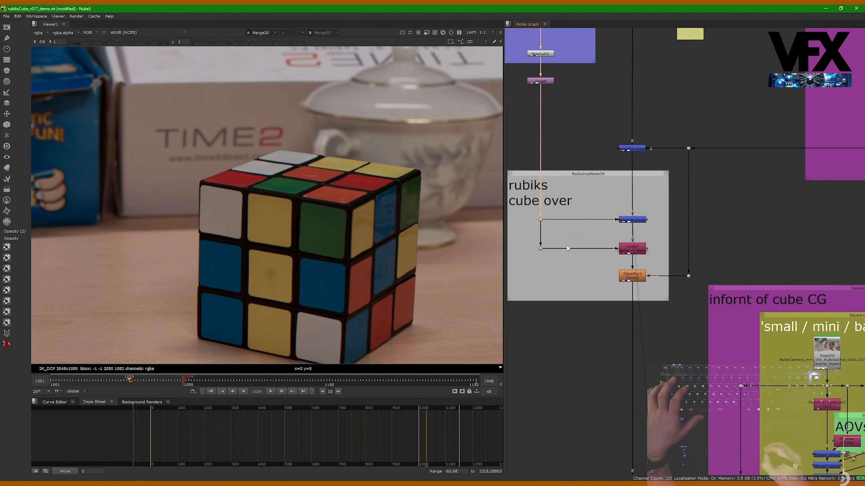
left_click(637, 252)
middle_click_drag(637, 252, 626, 216)
left_click(624, 241)
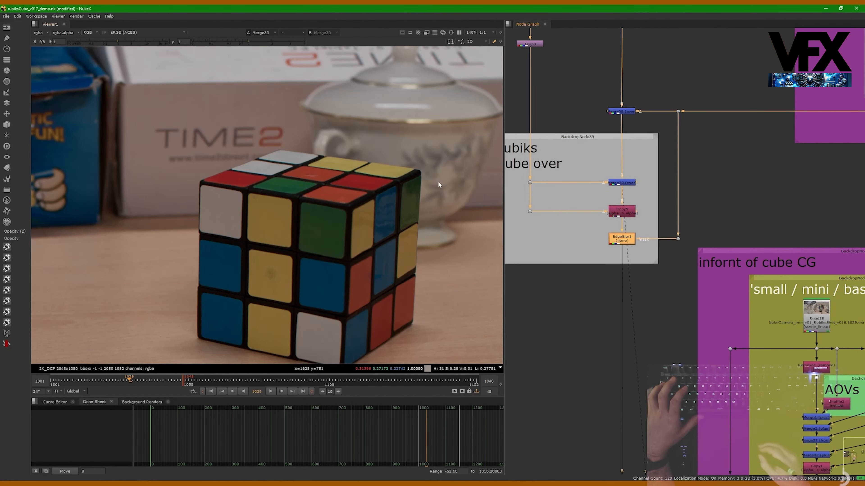
Inspect the cube's top edges and far corner up close while toggling the EdgeBlur off and on
scroll(393, 157, "up", 6)
key("d")
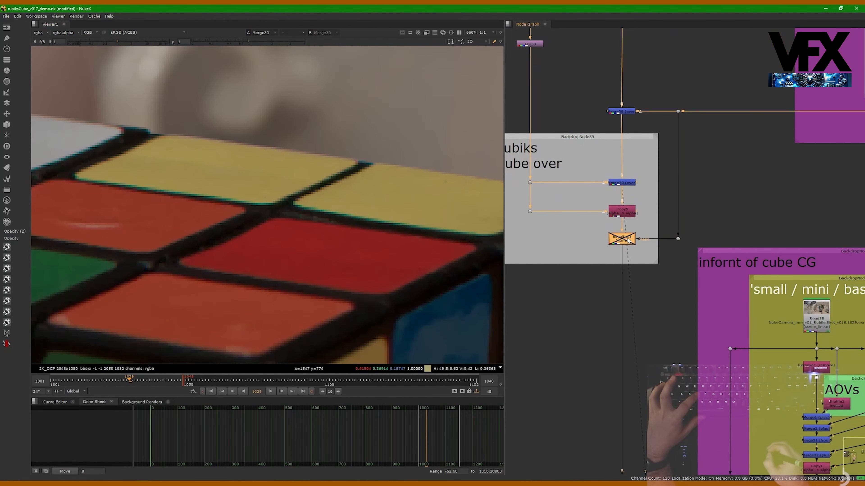
key("d")
key("d")
middle_click_drag(471, 289, 276, 250)
scroll(402, 167, "up", 3)
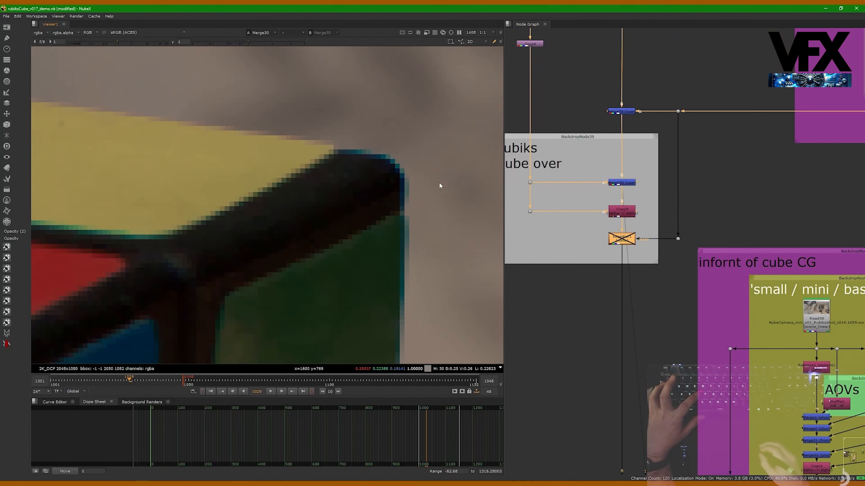
key("d")
scroll(430, 196, "up", 1)
View the EdgeBlur output at the cube's corner and toggle the node off and on to compare the edges
key("1")
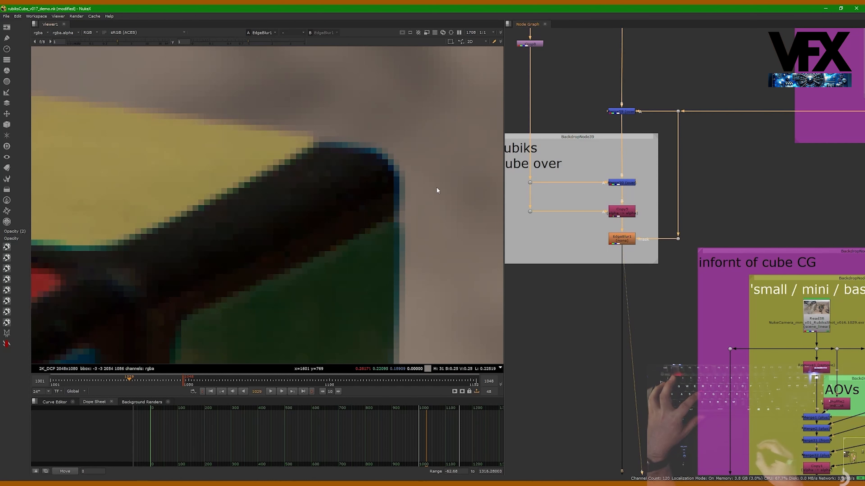
key("d")
key("d")
key("d")
key("d")
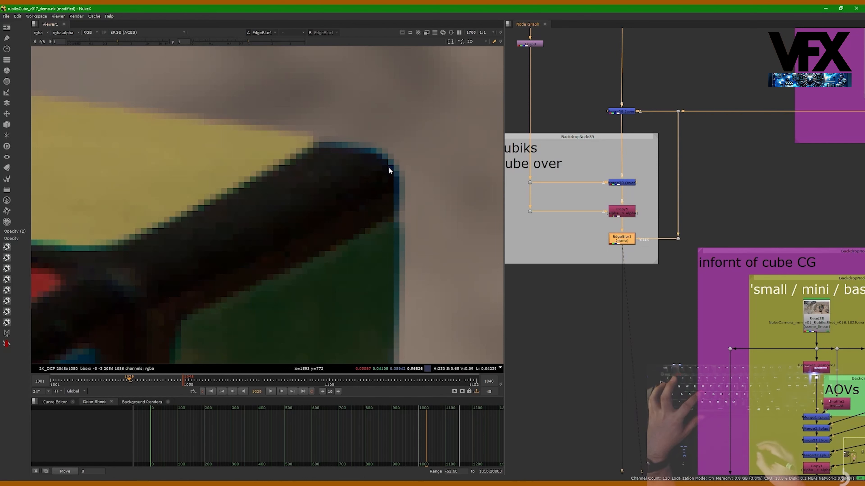
key("d")
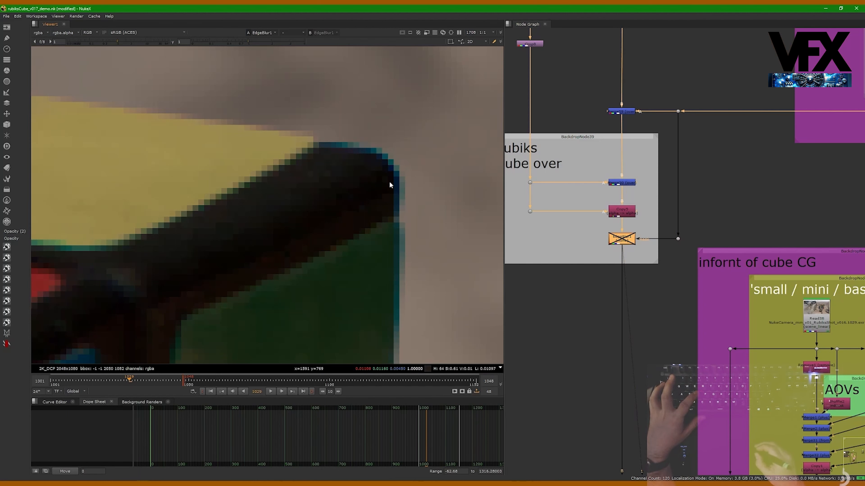
key("d")
Trace the EdgeBlur's mask connection back to the output of the behind cube CG branch
middle_click_drag(616, 240, 605, 243)
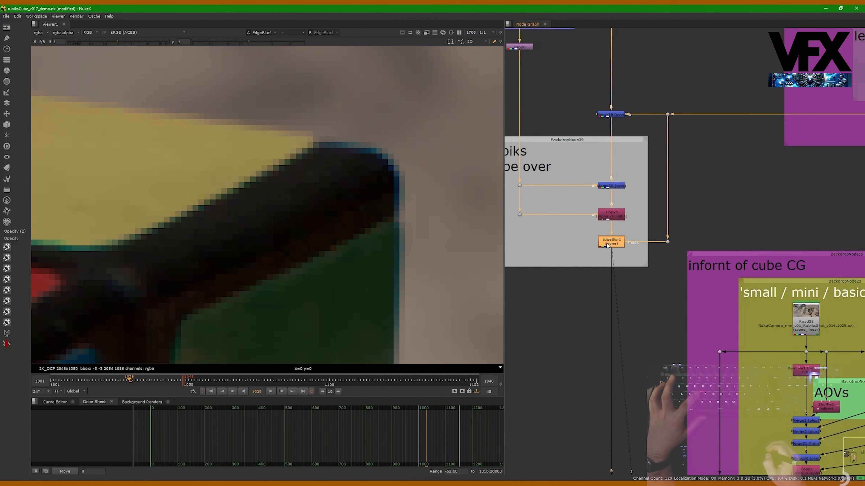
middle_click_drag(742, 123, 702, 161)
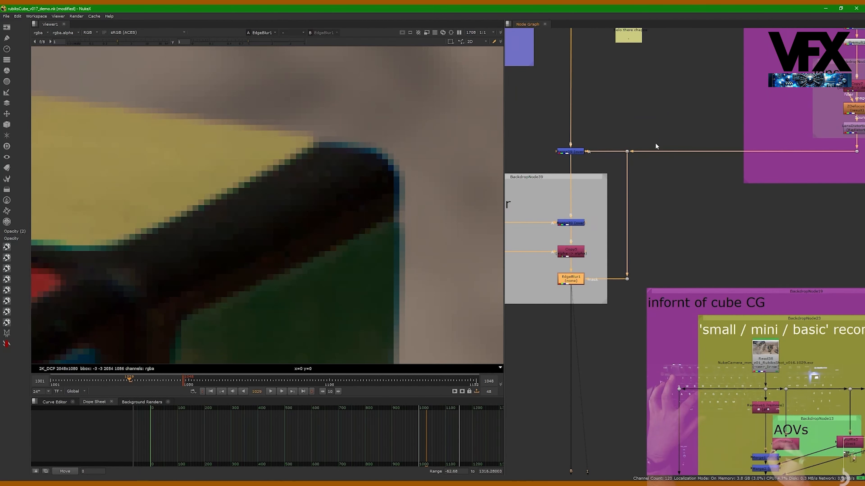
middle_click_drag(642, 189, 670, 176)
scroll(670, 177, "down", 4)
scroll(638, 245, "up", 2)
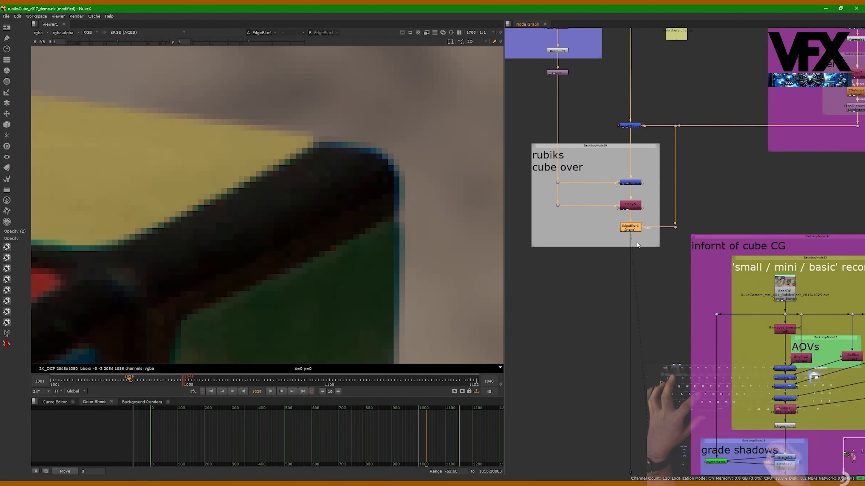
Examine how the EdgeBlur mask in the rubiks cube over section is fed from the behind cube CG branch
scroll(632, 223, "up", 1)
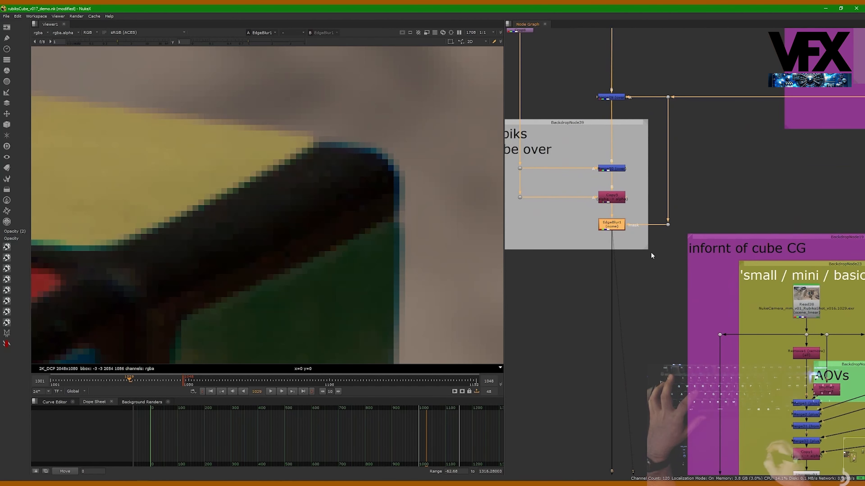
scroll(651, 252, "up", 1)
left_click_drag(680, 242, 662, 221)
middle_click_drag(712, 185, 671, 213)
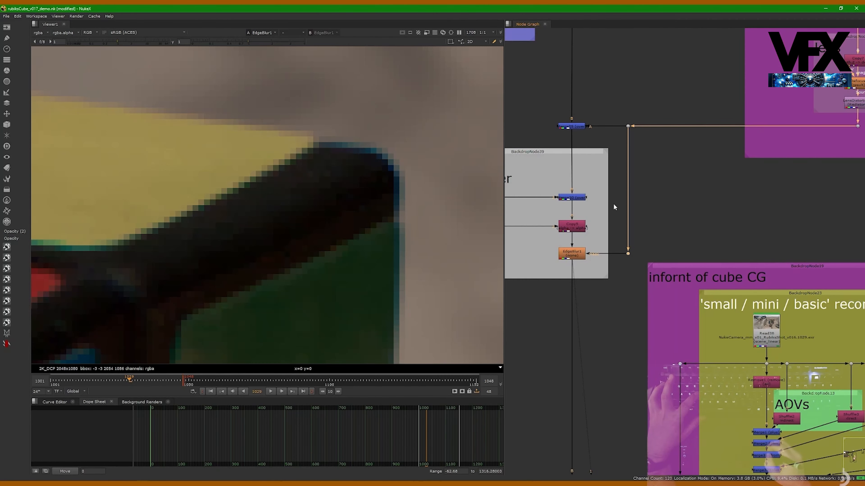
middle_click_drag(588, 245, 601, 199)
left_click(592, 211)
View the whole cube in the EdgeBlur output and examine where it overlaps the CG pot behind it
scroll(424, 200, "down", 3)
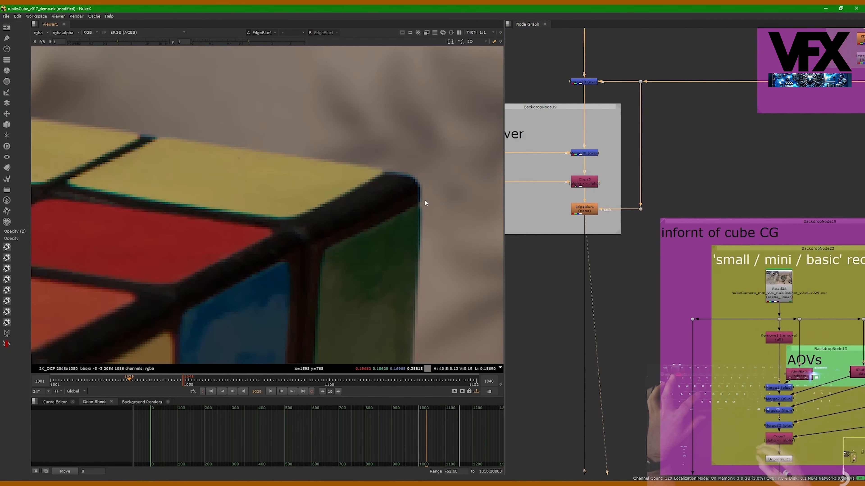
scroll(415, 179, "down", 2)
scroll(398, 180, "down", 3)
left_click_drag(291, 141, 440, 252, "ctrl+shift")
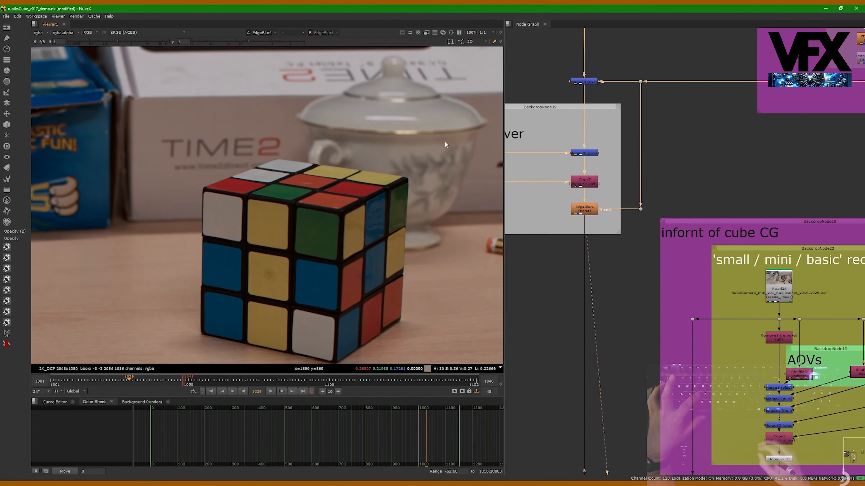
left_click_drag(450, 140, 302, 257)
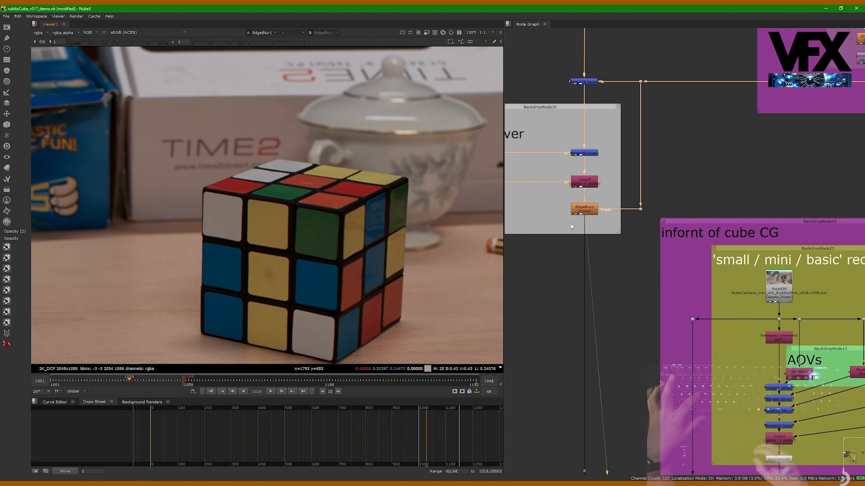
Compare the cube's left edge up close with the EdgeBlur mask disconnected and reconnected, returning to the full frame
scroll(301, 195, "up", 10)
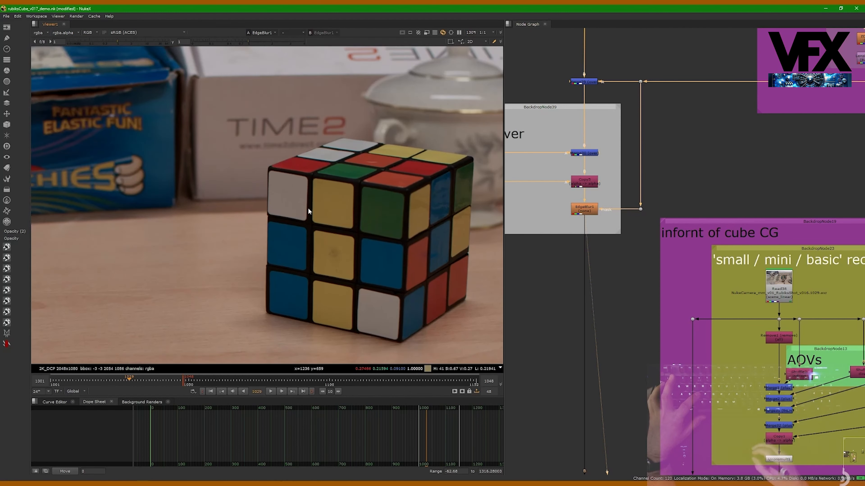
scroll(302, 195, "up", 3)
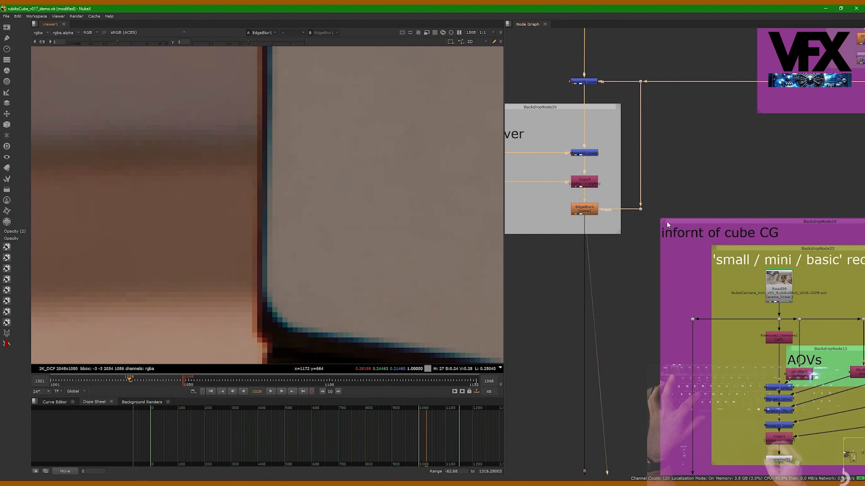
left_click_drag(625, 224, 625, 225)
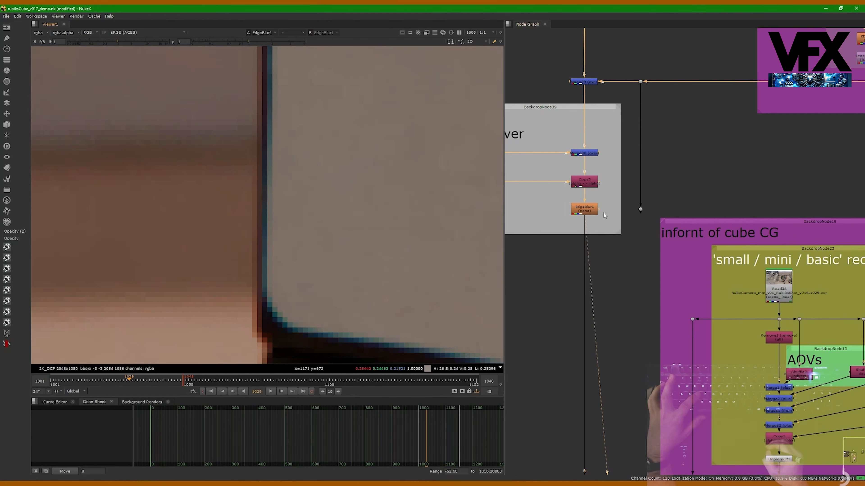
left_click_drag(640, 210, 641, 210)
scroll(353, 186, "down", 14)
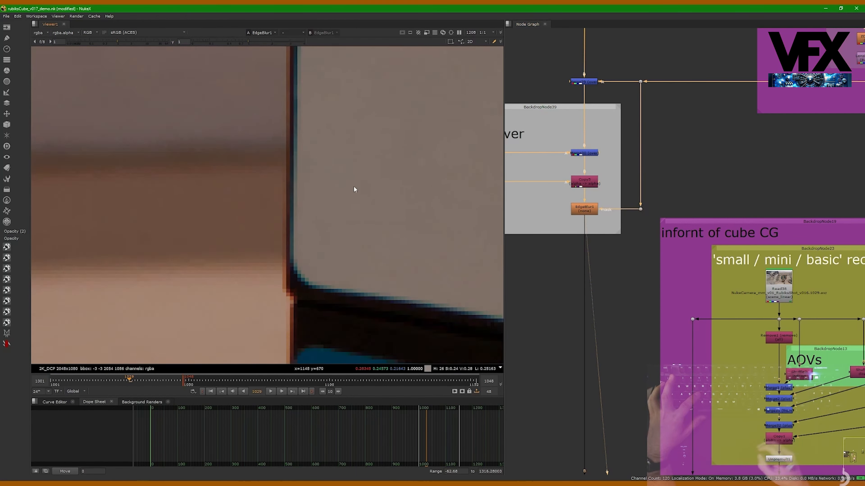
scroll(393, 227, "down", 8)
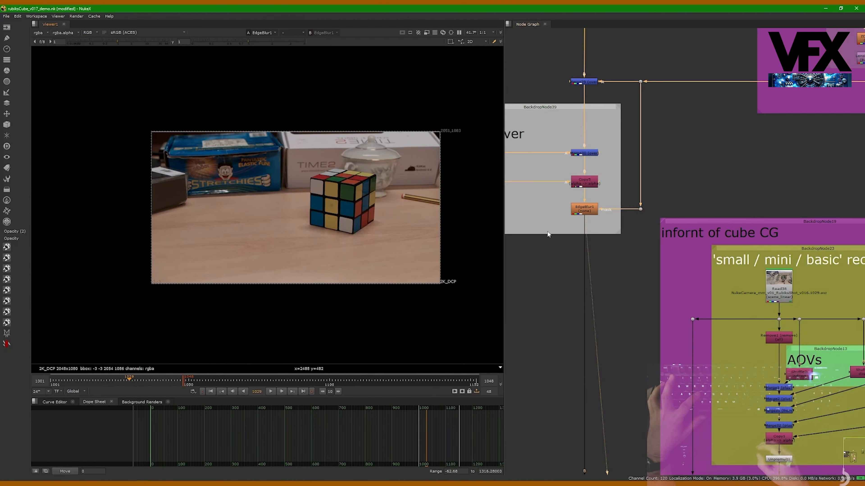
Look over the main comp branch from the marker removal patches through the cube-over section to the in-front cube CG
middle_click_drag(624, 292, 640, 334)
scroll(641, 334, "down", 5)
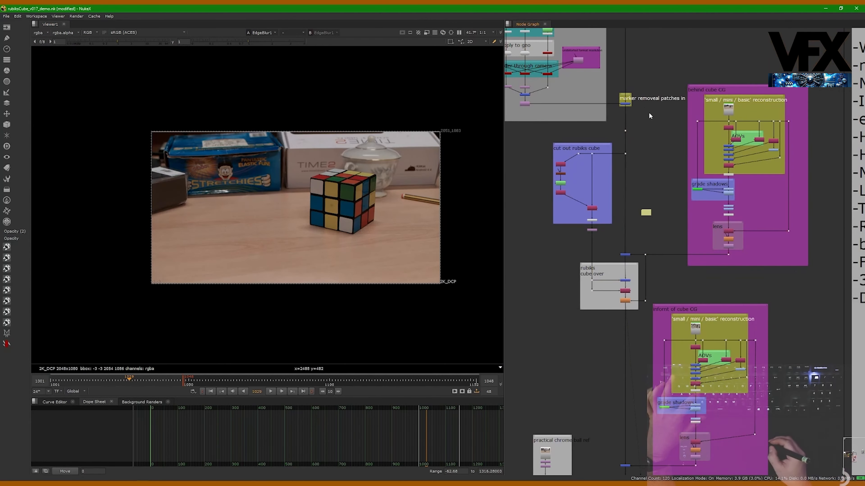
left_click_drag(641, 234, 605, 269)
middle_click_drag(614, 287, 607, 239)
middle_click_drag(612, 279, 603, 245)
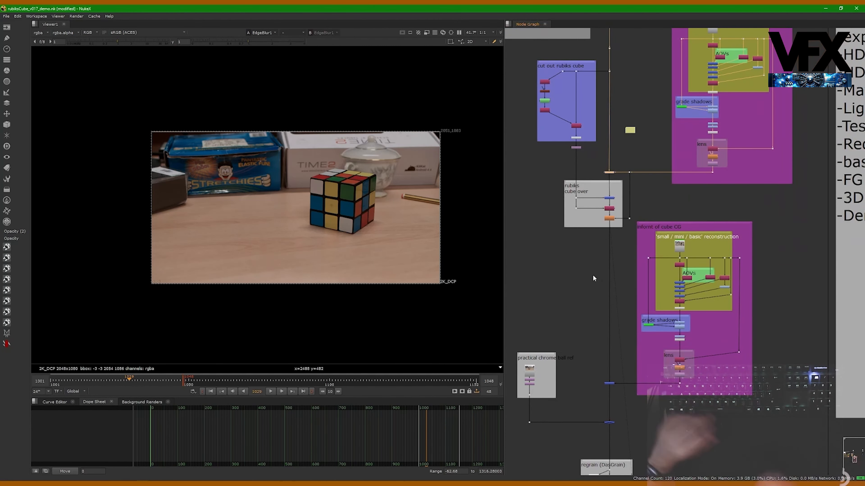
middle_click_drag(591, 302, 595, 245)
middle_click_drag(609, 313, 615, 314)
View the raw render from the Read node of the in-front cube CG and examine the foreground teapot
scroll(668, 229, "up", 1)
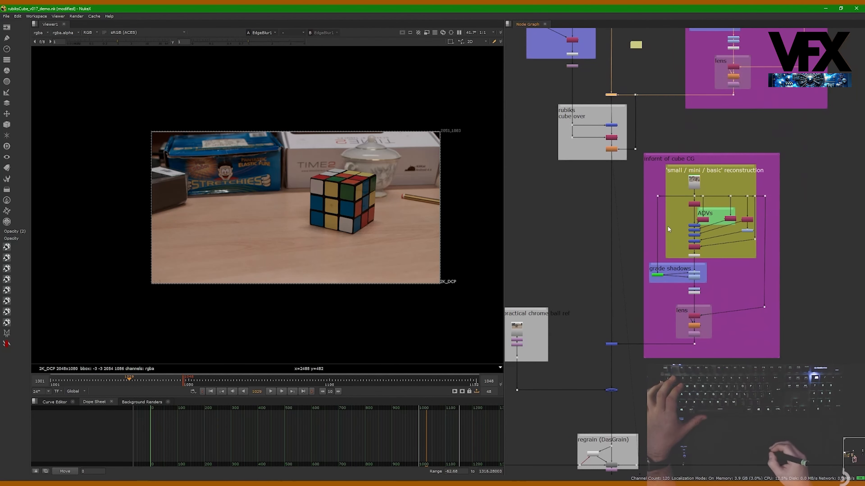
middle_click_drag(645, 207, 644, 183)
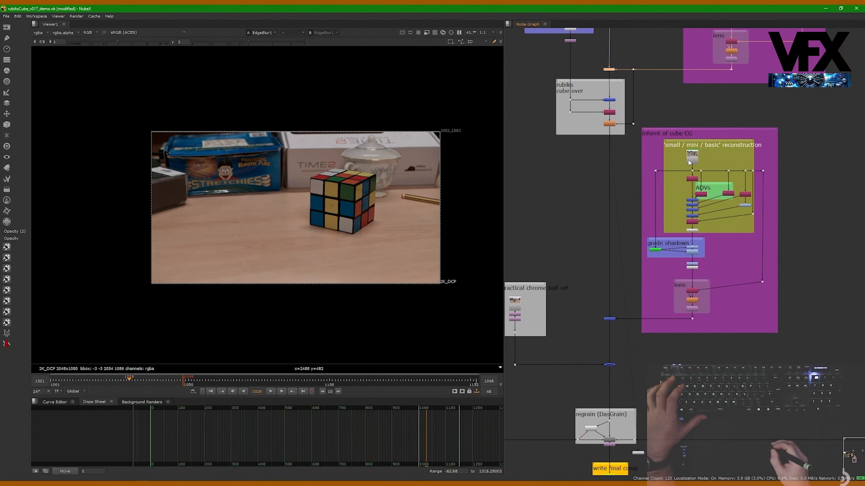
scroll(681, 167, "up", 2)
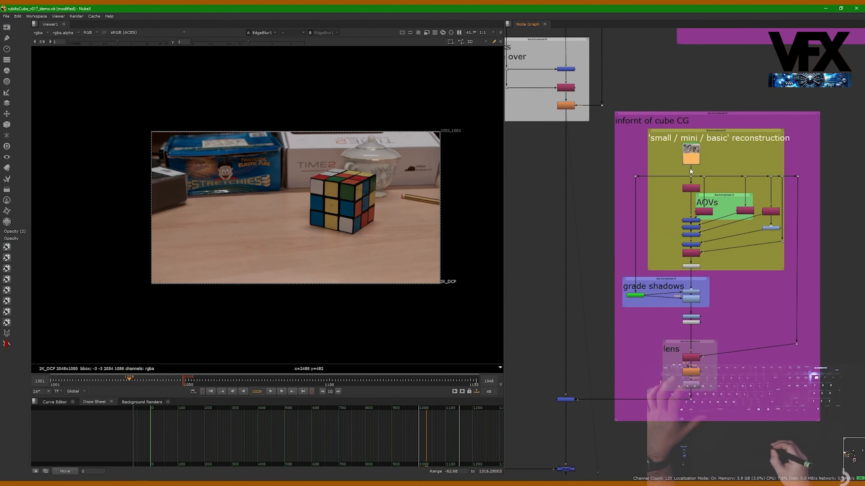
key("1")
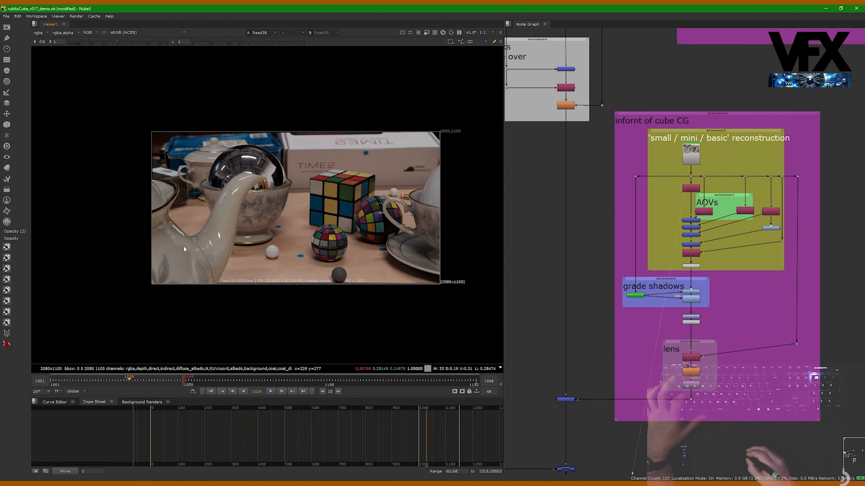
left_click_drag(171, 247, 200, 275, "ctrl+shift")
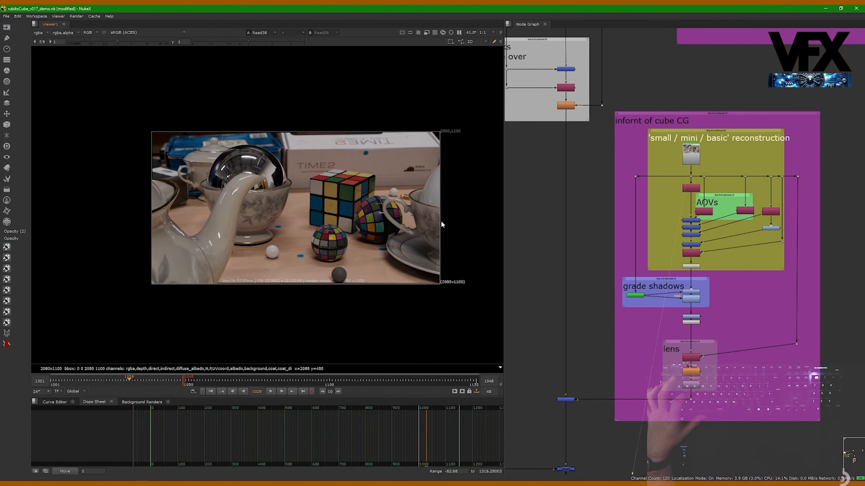
Examine the in-front CG's basic reconstruction, grade shadows and lens sections from the AOVs through to the branch output
middle_click_drag(634, 383, 651, 324)
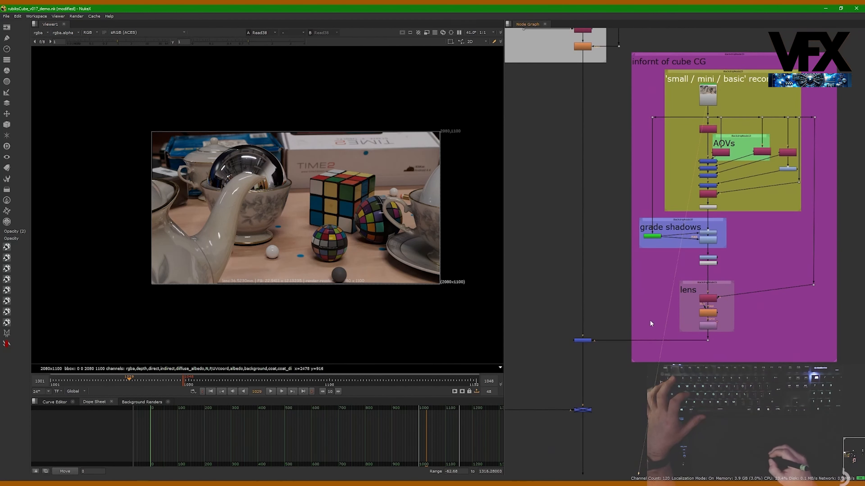
middle_click_drag(742, 180, 727, 204)
mouse_move(702, 155)
middle_mouse_down()
mouse_move(668, 150)
mouse_move(686, 154)
middle_mouse_up()
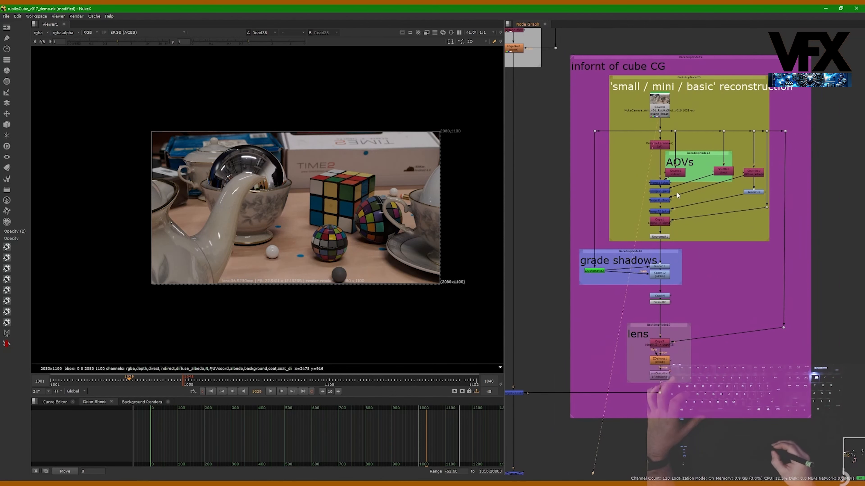
left_click(665, 238)
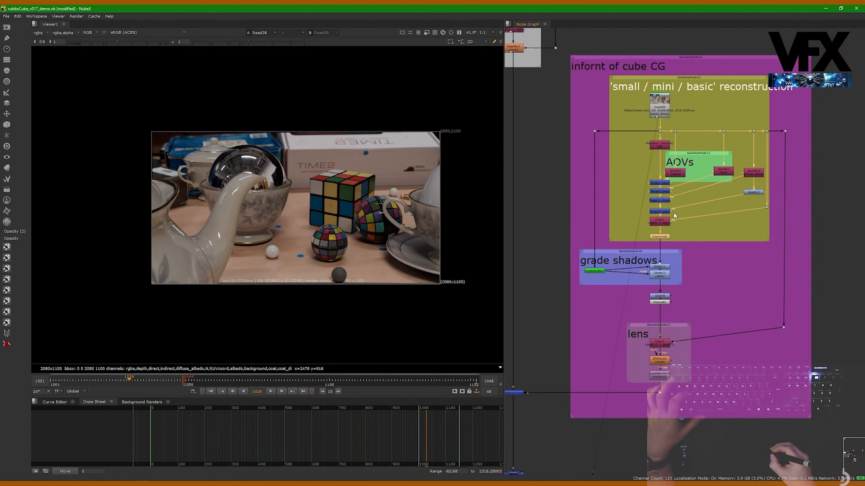
middle_click_drag(664, 261, 681, 233)
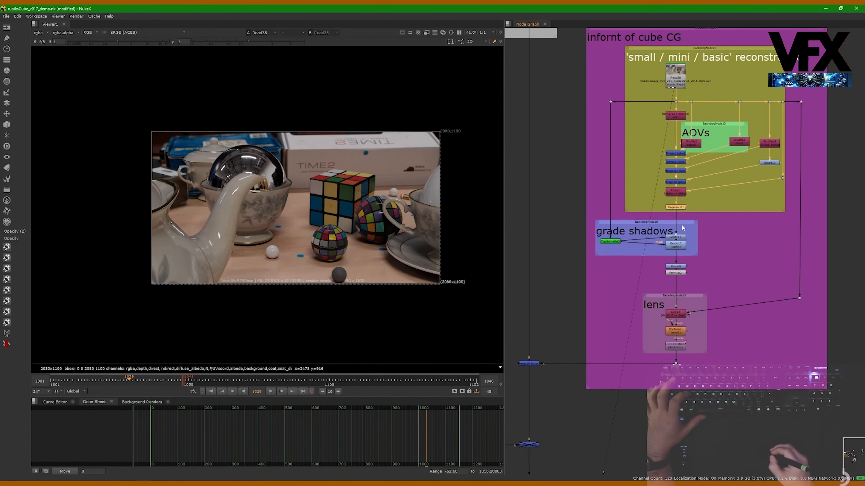
middle_click_drag(684, 285, 680, 226)
middle_click_drag(679, 260, 706, 246)
View the output of the merge that puts the in-front cube CG over the main comp
left_click_drag(652, 211, 741, 287)
middle_click_drag(660, 266, 711, 242)
left_click_drag(633, 288, 580, 249)
key("1")
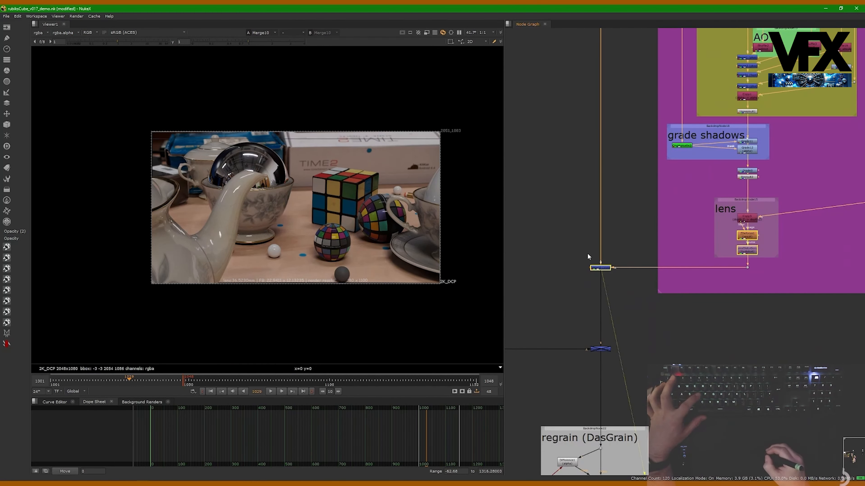
middle_click_drag(611, 217, 609, 243)
left_click(652, 262)
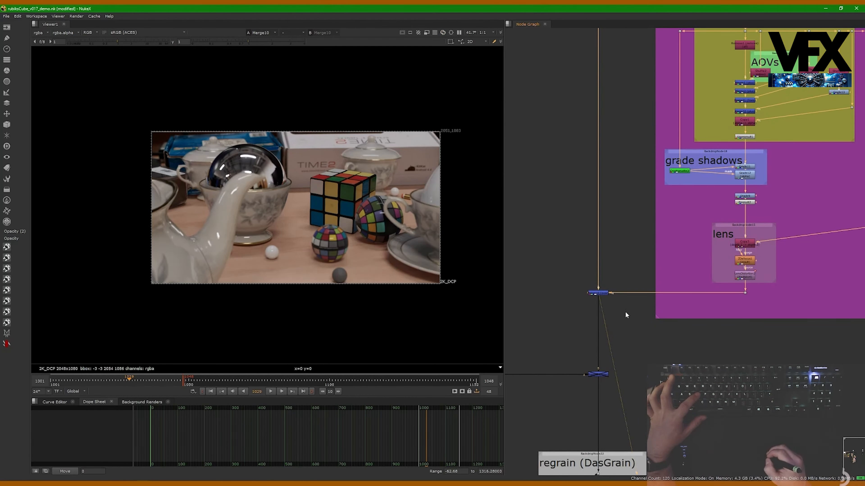
Enable the disabled merge of the practical chrome ball reference and view its output
middle_click_drag(633, 305, 707, 218)
middle_click_drag(707, 225, 707, 257, "alt")
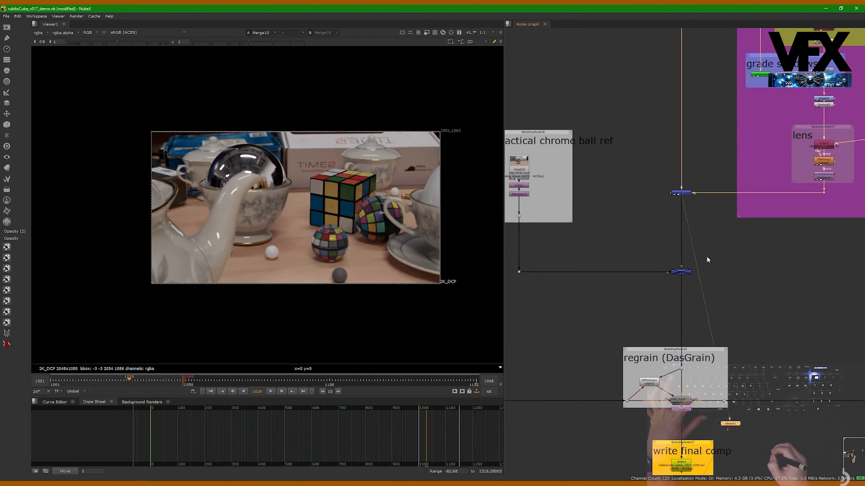
middle_click_drag(607, 257, 649, 262)
left_click_drag(524, 112, 692, 307)
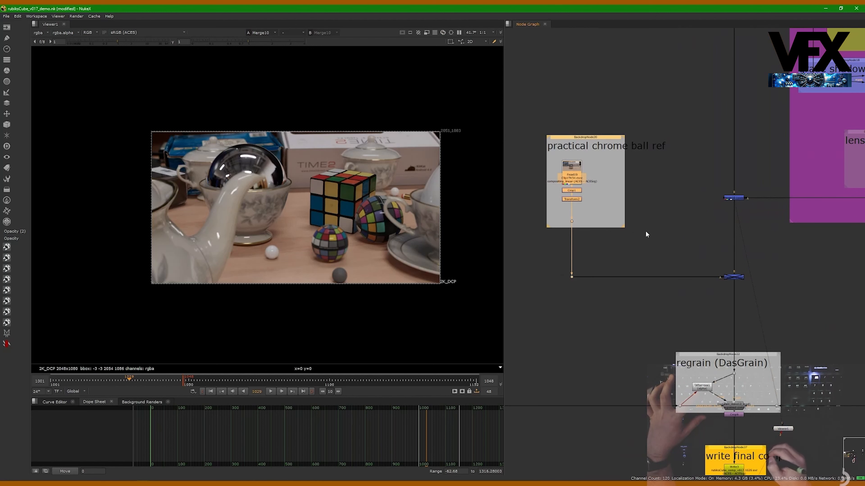
left_click_drag(689, 265, 765, 307)
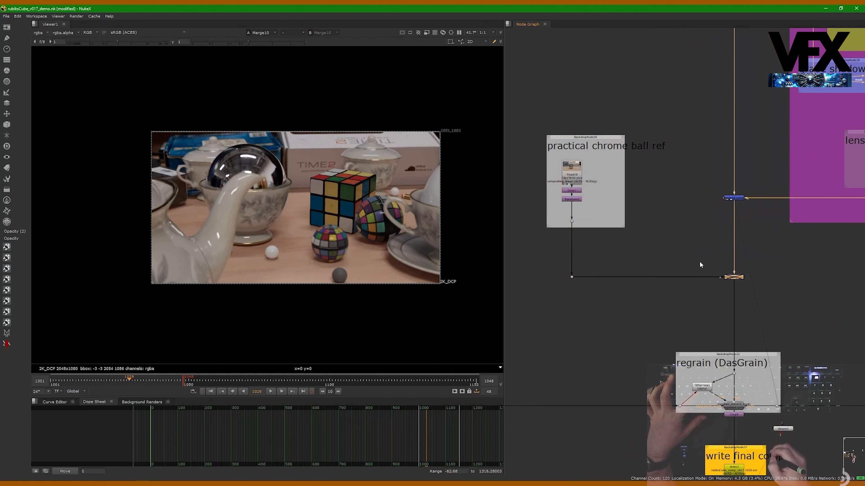
key("d")
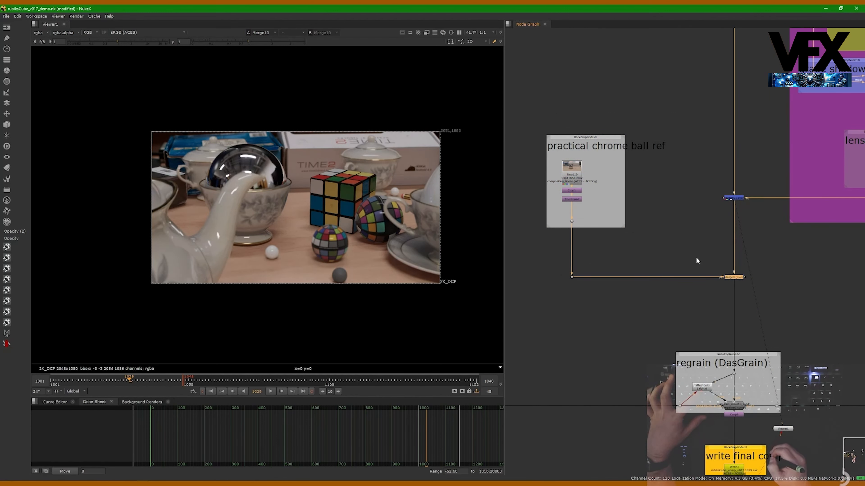
key("1")
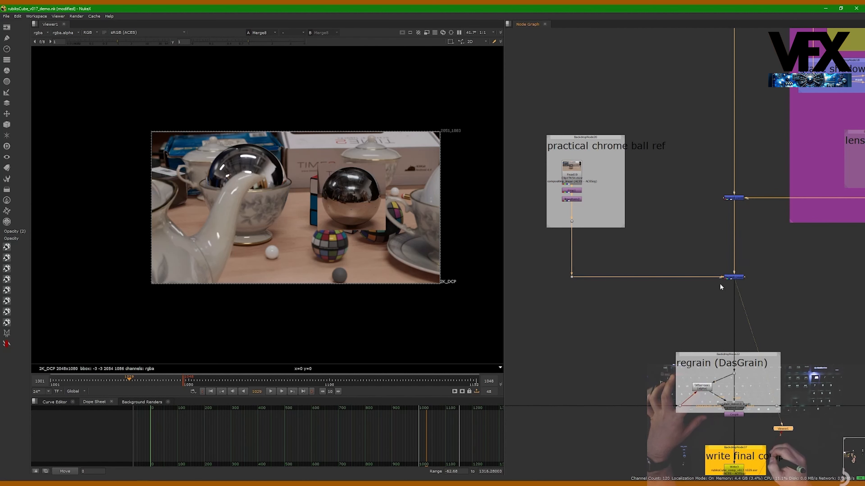
Disable the practical chrome ball reference merge again
middle_click_drag(701, 246, 680, 242)
left_click_drag(682, 254, 739, 287)
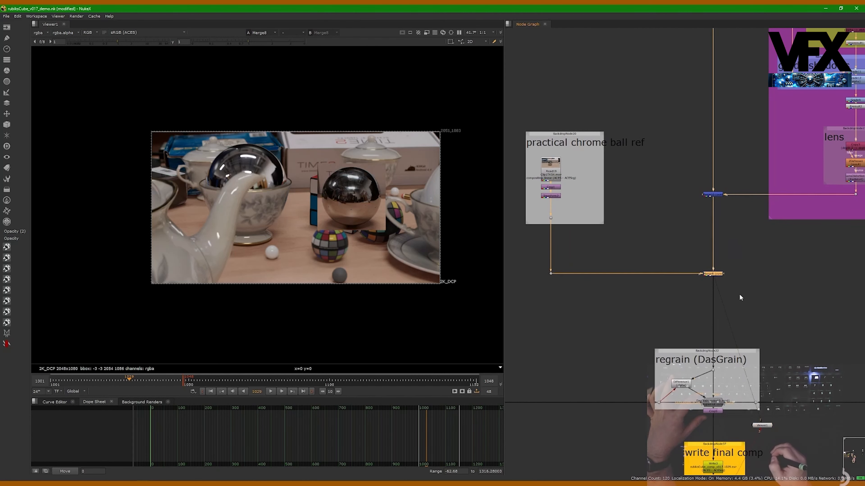
key("d")
Examine the regrain (DasGrain) section and the Crop node between it and the final comp write
middle_click_drag(716, 312, 687, 249)
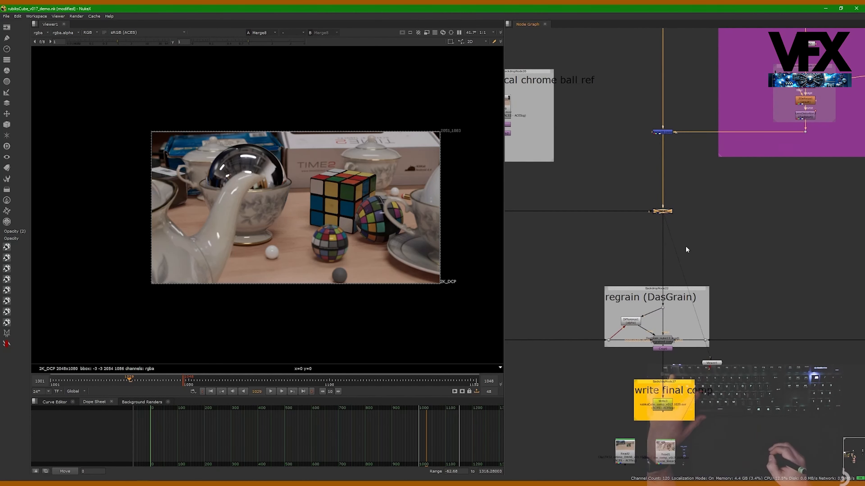
middle_click_drag(691, 351, 682, 305)
left_click(656, 303)
left_click_drag(657, 302, 657, 313)
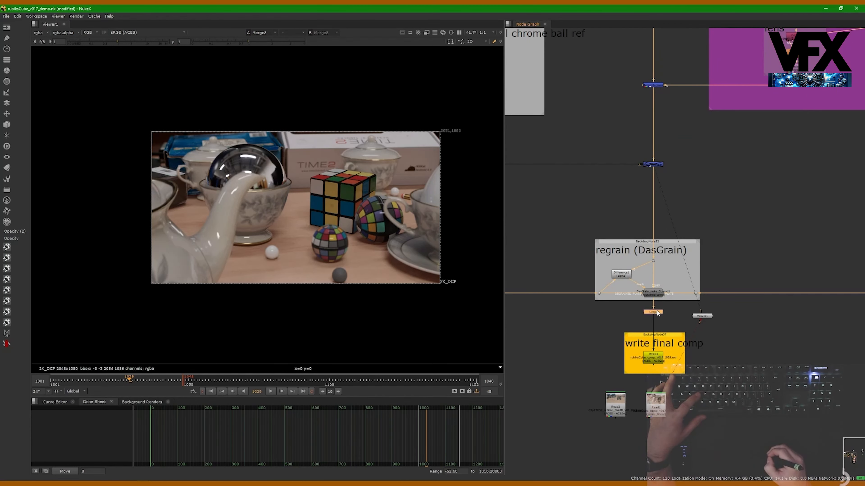
left_click(674, 317)
Move the Viewer node clear of the regrain section and view the alpha channel of the Difference node
scroll(608, 233, "up", 2)
middle_click_drag(595, 292, 593, 242)
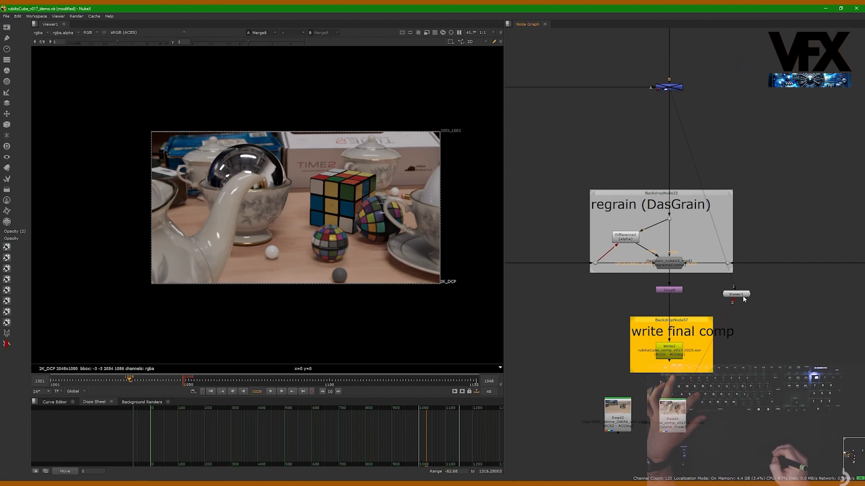
left_click_drag(744, 299, 825, 365)
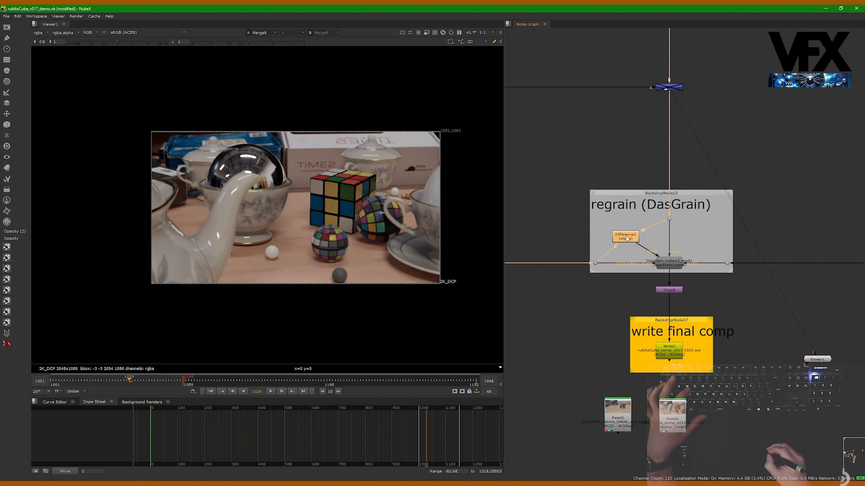
key("1")
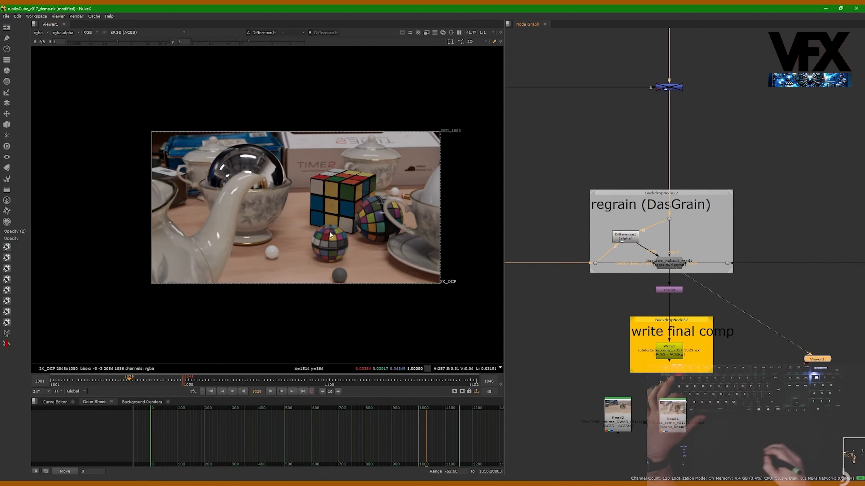
key("a")
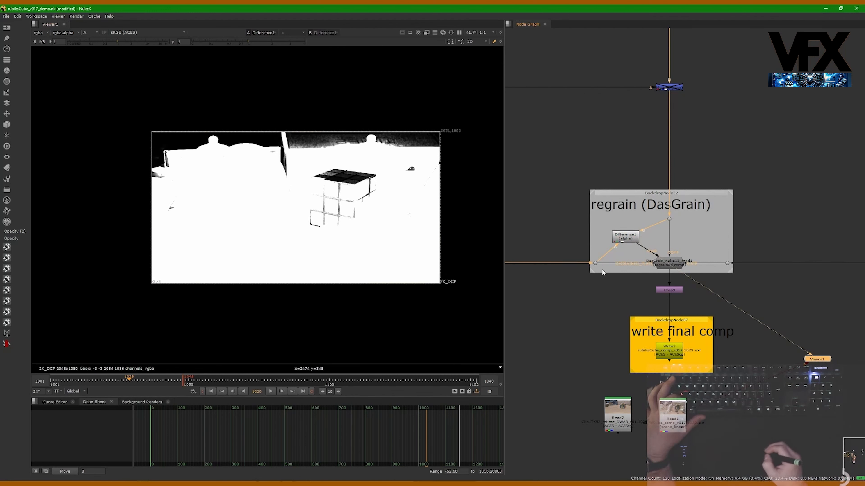
View the color channels of the plate input to the regrain section, followed by its incoming comp input
left_click_drag(571, 250, 607, 275)
key("1")
key("a")
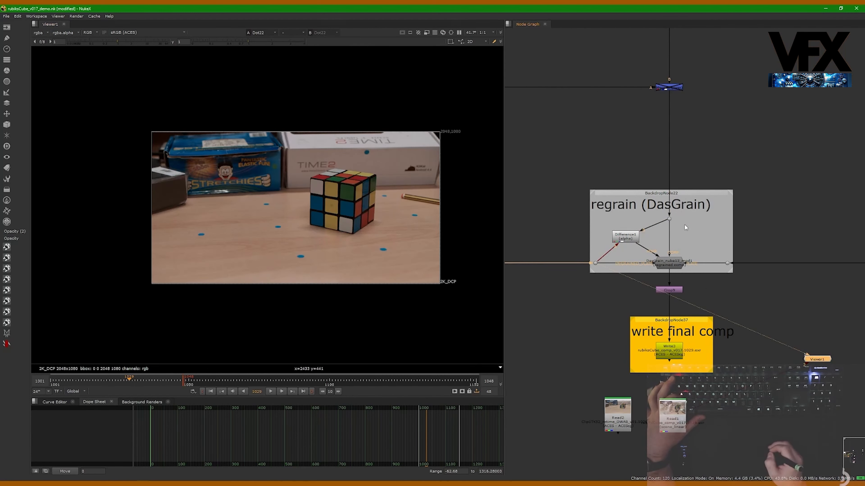
left_click(669, 219)
key("1")
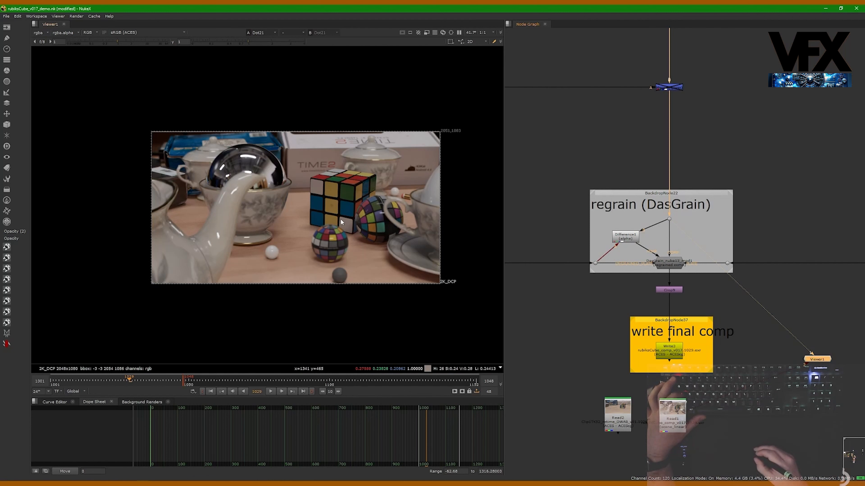
View the alpha channel of the Difference node and select the DasGrain node it feeds
left_click(625, 236)
key("1")
key("a")
left_click(670, 264)
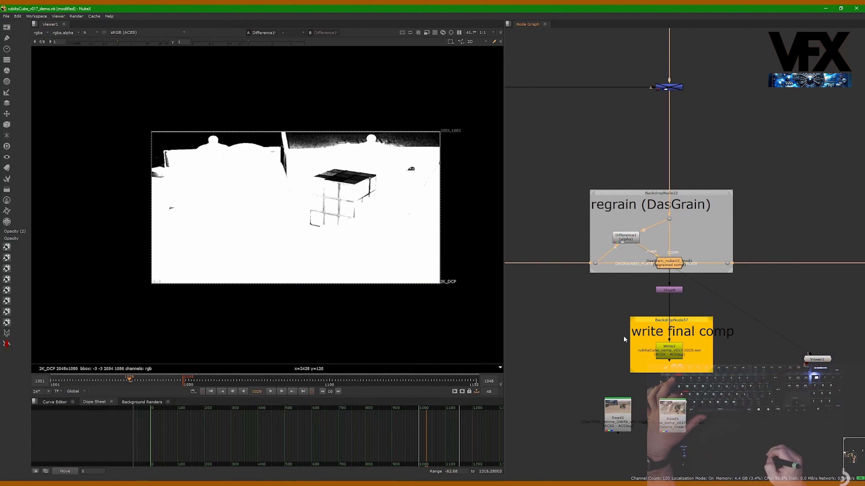
View the rendered comp from the Read1 node in RGB and start playing it back
left_click(668, 362)
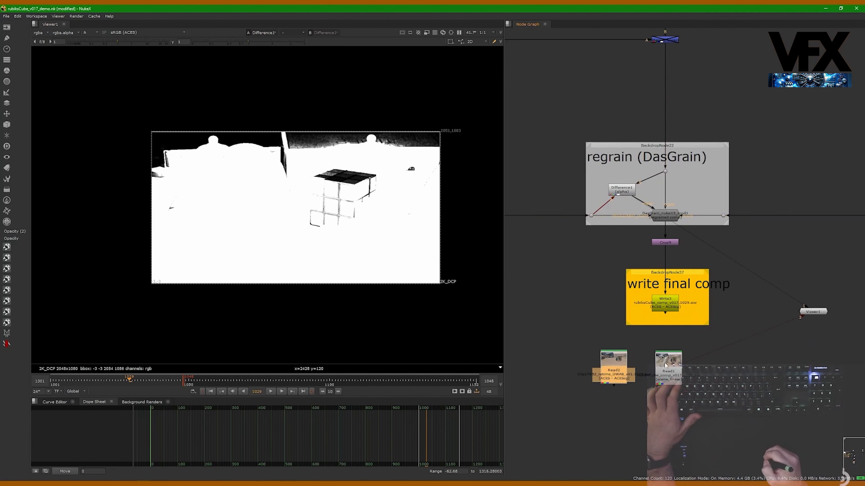
key("1")
key("a")
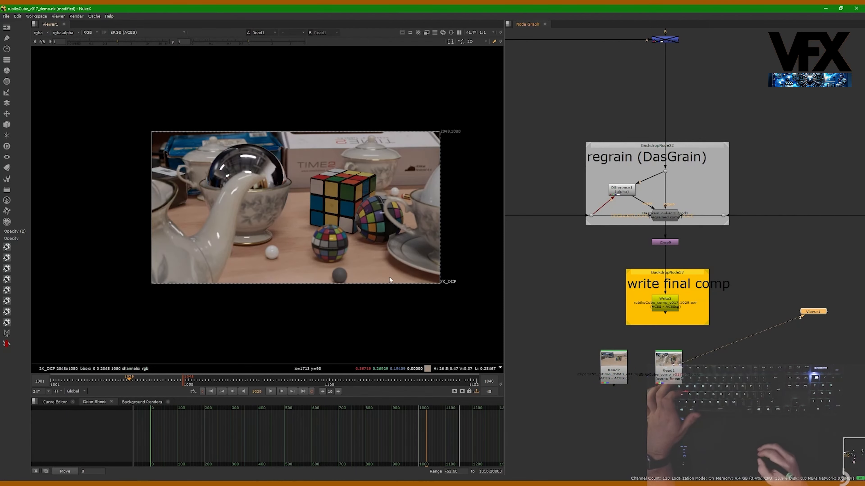
left_click(271, 391)
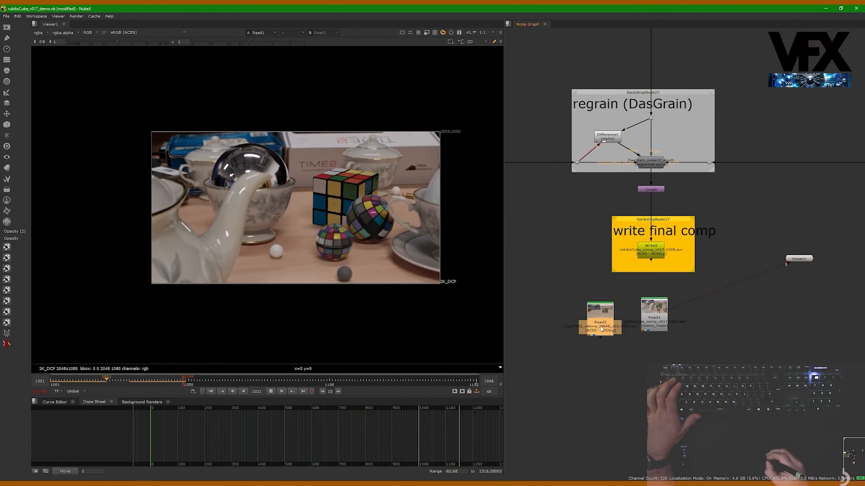
Load the original plate from Read2 as the second viewer input and compare it repeatedly with the rendered comp during playback
key("2")
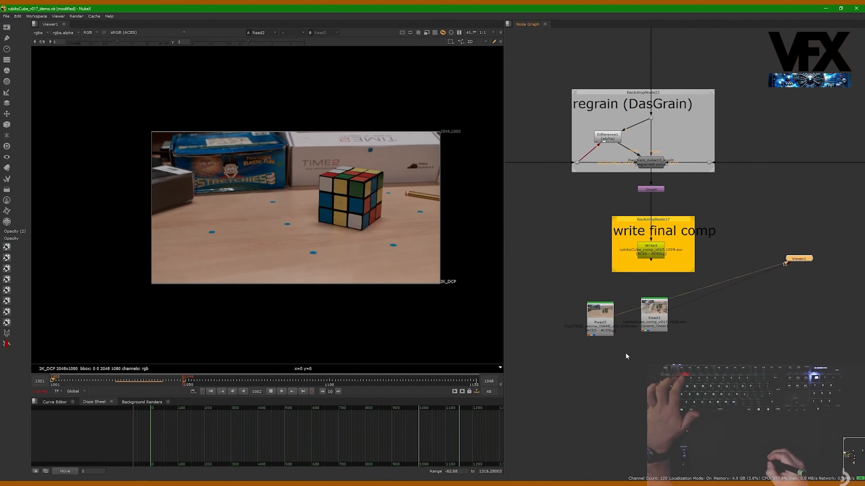
key("1")
key("2")
key("1")
key("2")
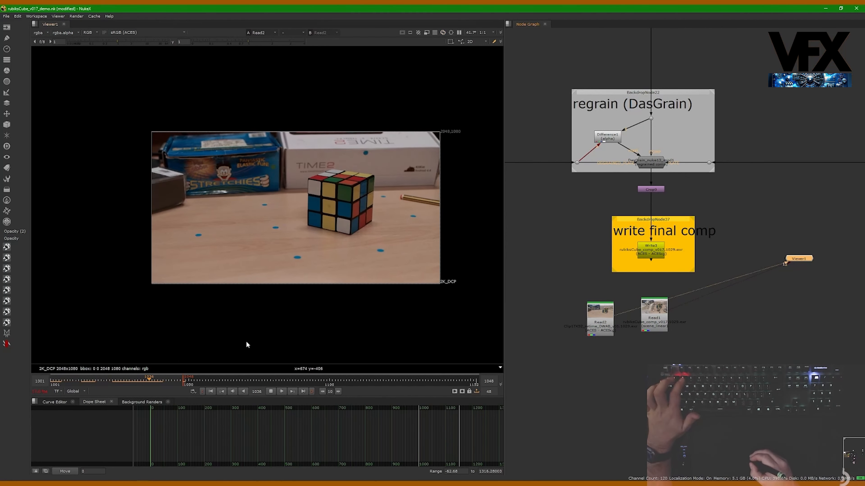
key("1")
key("2")
key("1")
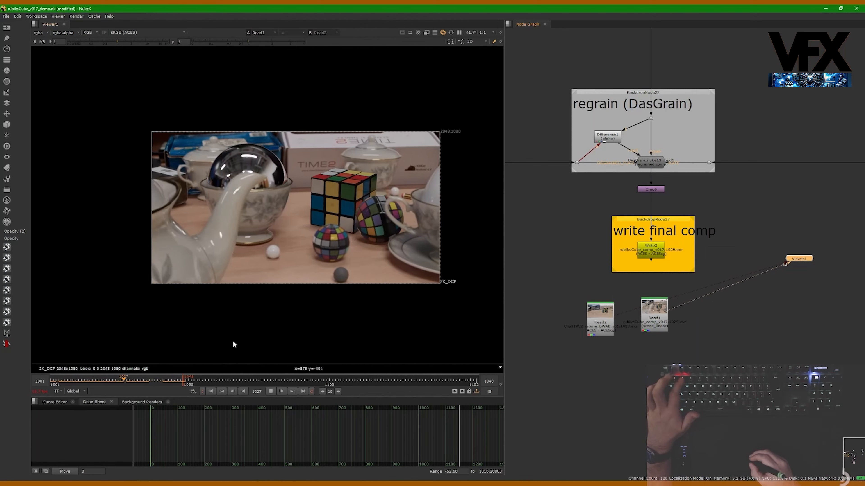
key("2")
key("1")
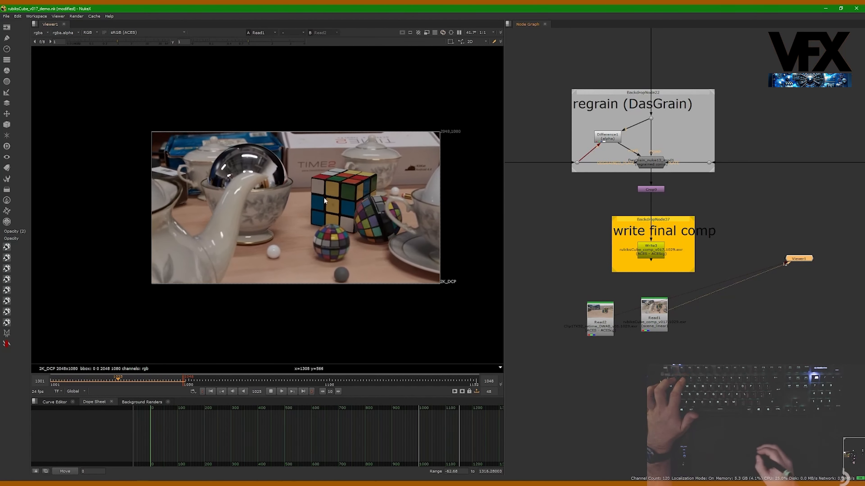
Stop the playback and scrub through the rendered comp, ending on frame 1027
left_click(270, 391)
left_click(105, 381)
left_click_drag(106, 381, 203, 366)
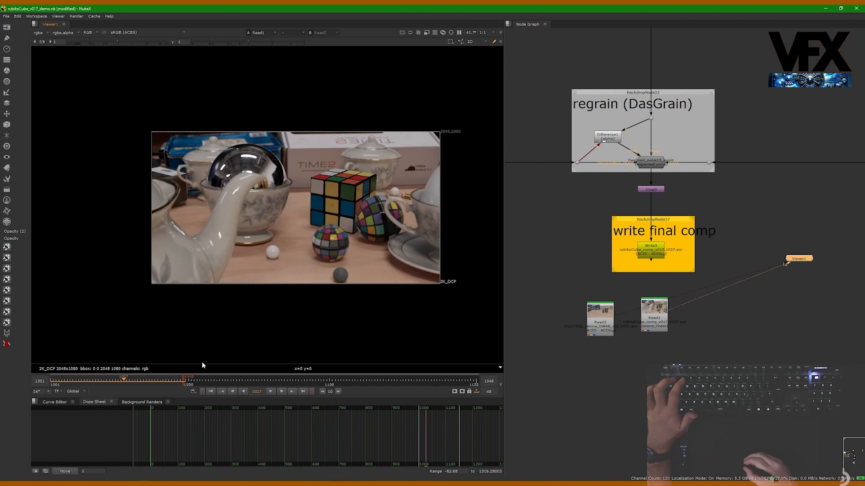